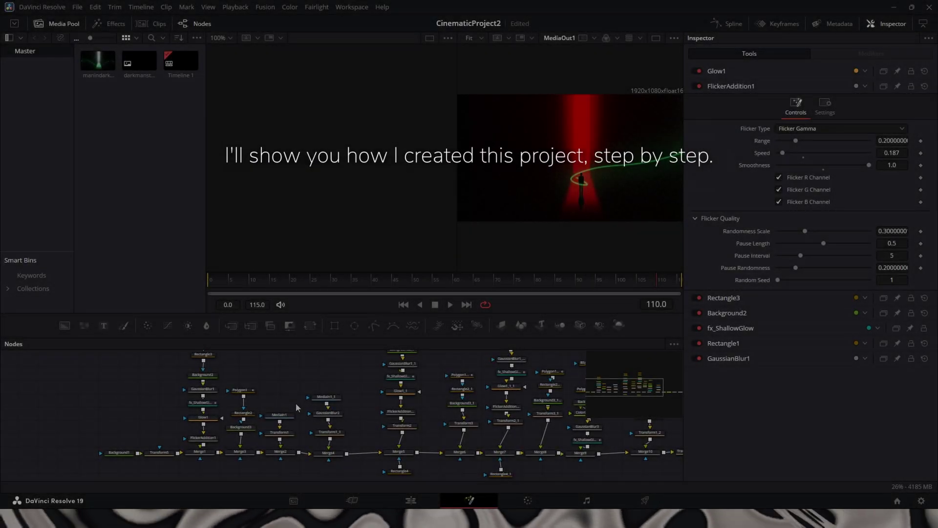
- Show the solid black Background1 node's Color settings in the Inspector
click(120, 451)
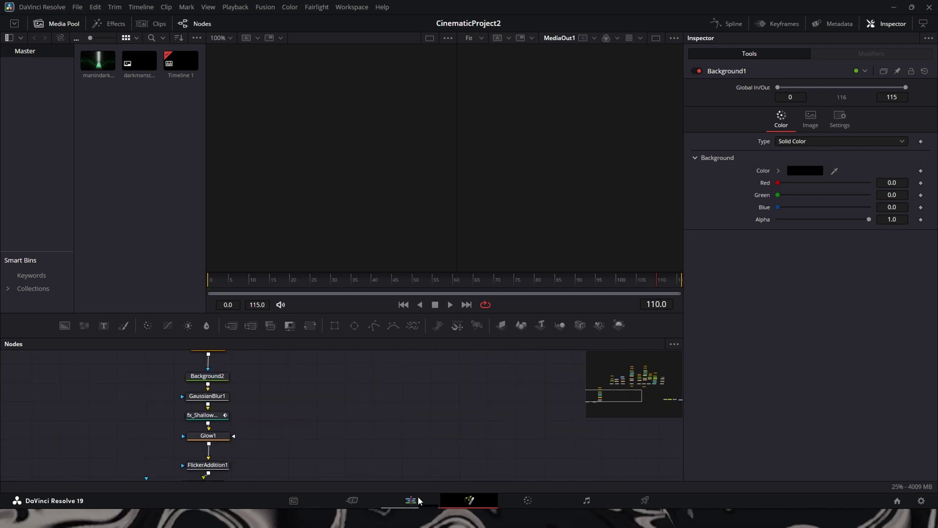
- Wire Merge1's output into Transform4's input so the red beam reaches MediaOut1
drag(240, 457, 339, 376)
scroll(415, 396, up, 5)
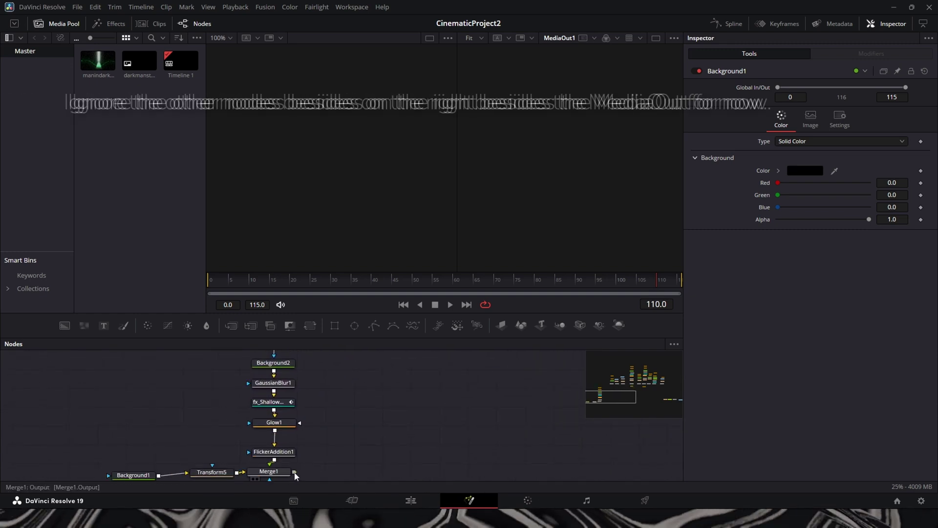
drag(296, 473, 625, 454)
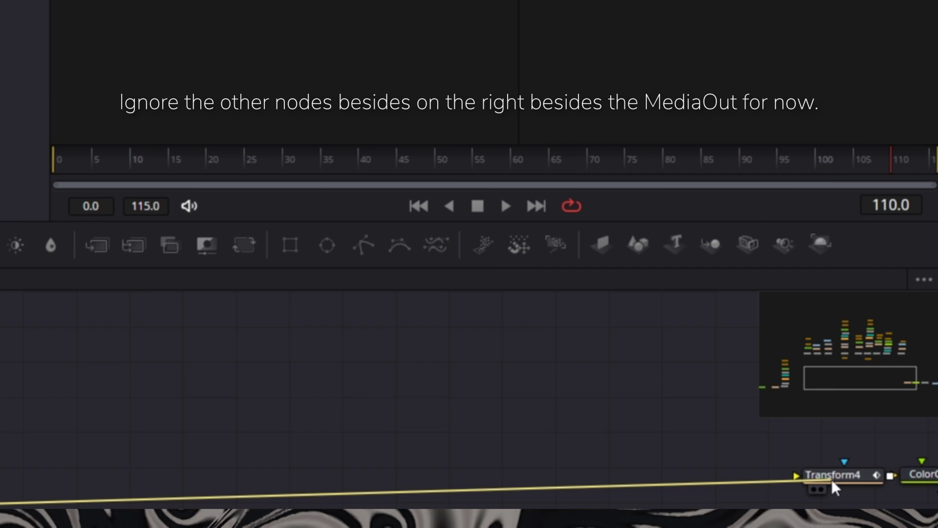
drag(833, 486, 830, 479)
drag(713, 491, 779, 497)
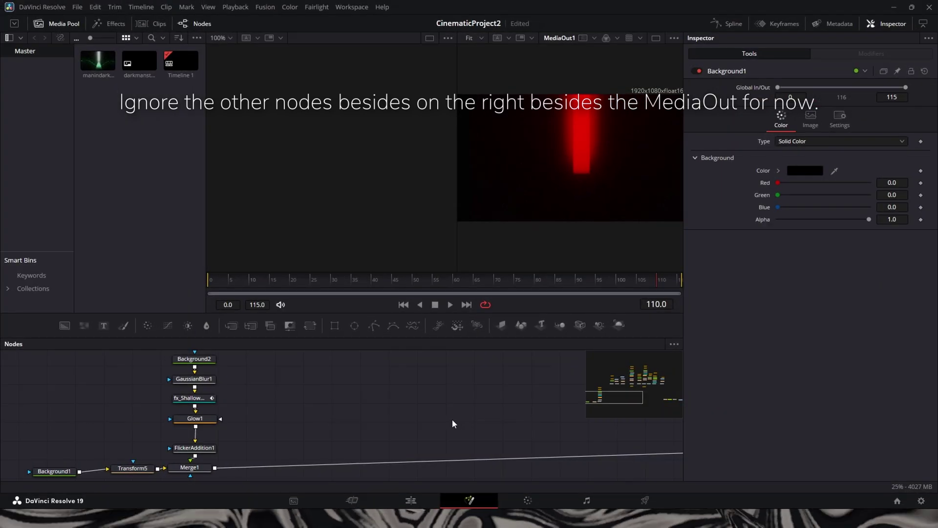
scroll(321, 417, down, 3)
drag(322, 417, 453, 432)
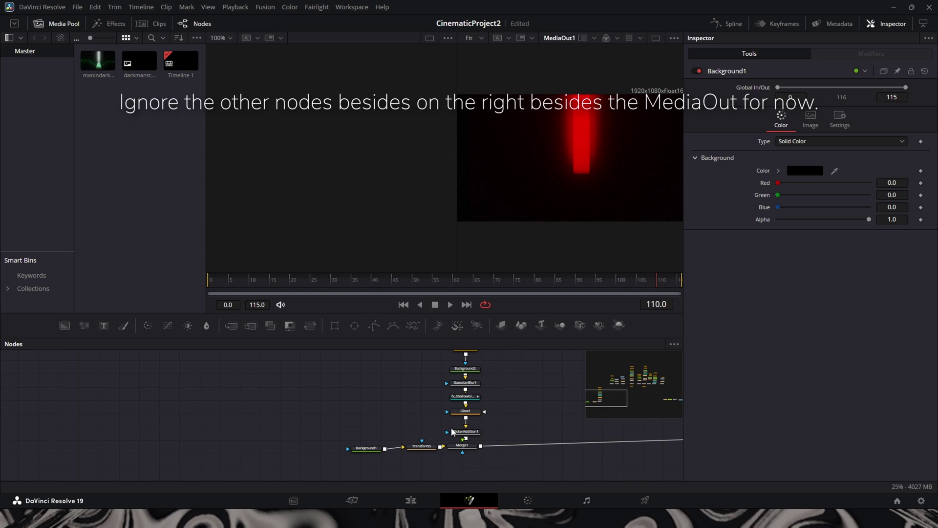
scroll(365, 417, up, 4)
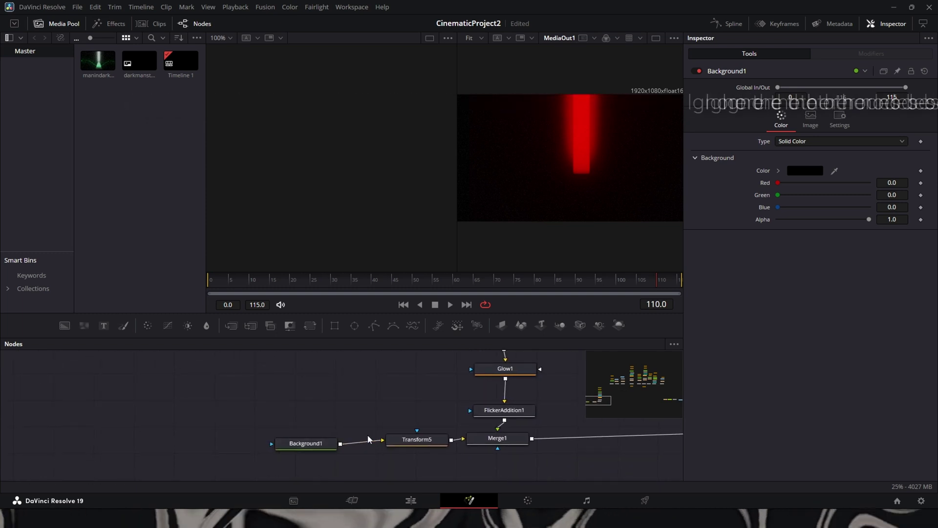
drag(367, 435, 312, 398)
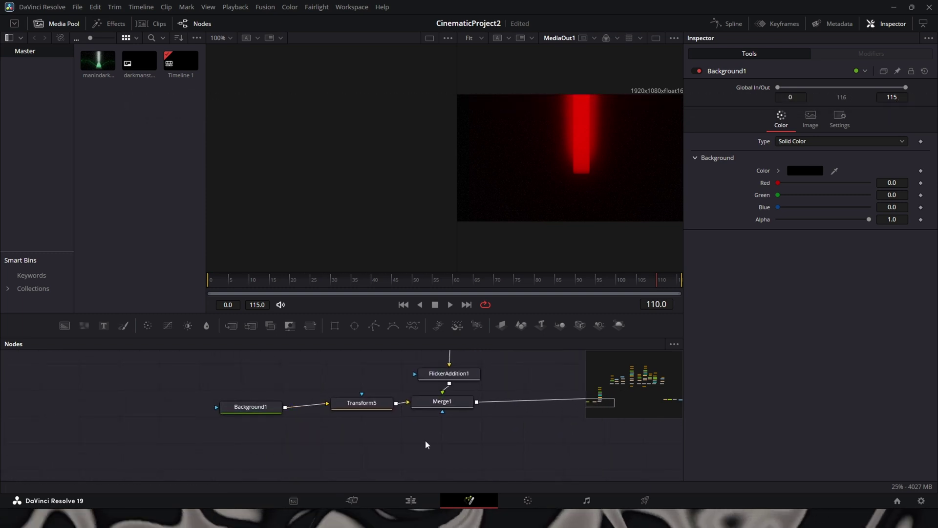
- Nudge Background1 into place and review Transform5's size and Background1's colour settings
drag(238, 409, 241, 403)
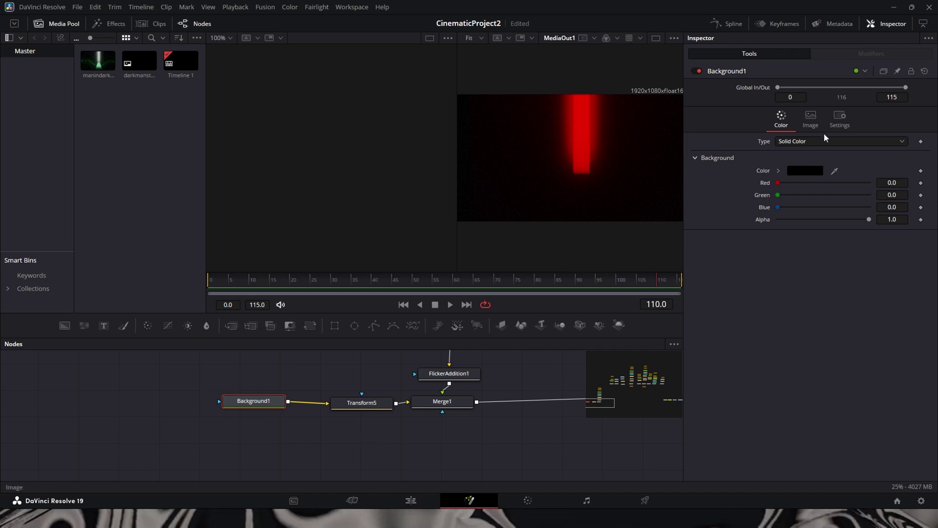
drag(383, 426, 266, 461)
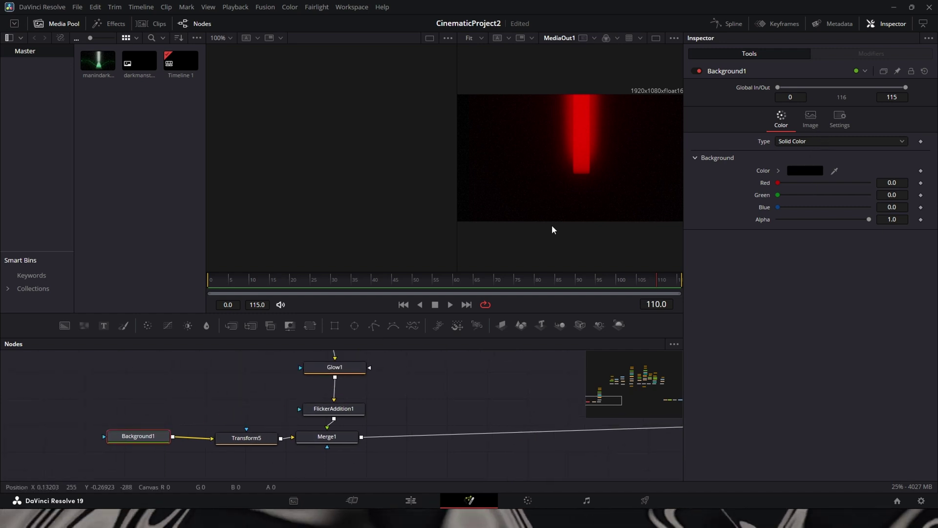
click(240, 445)
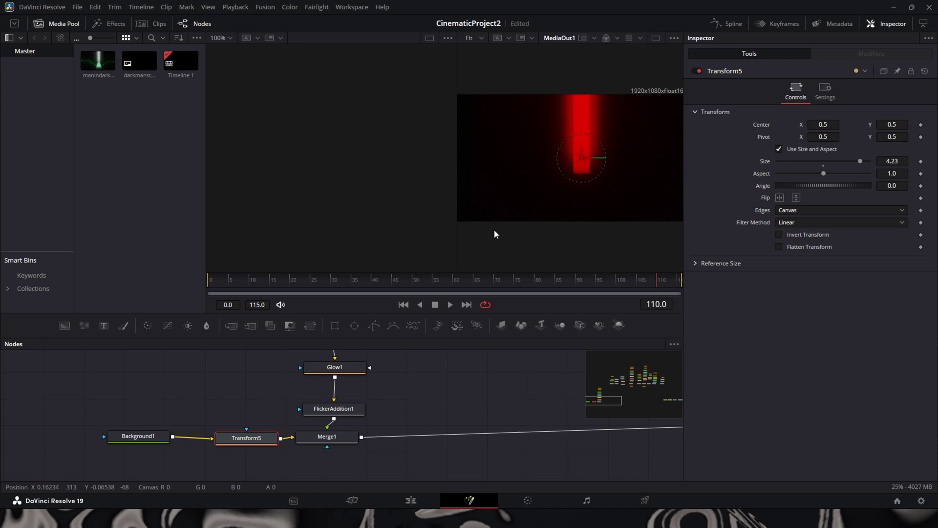
click(137, 438)
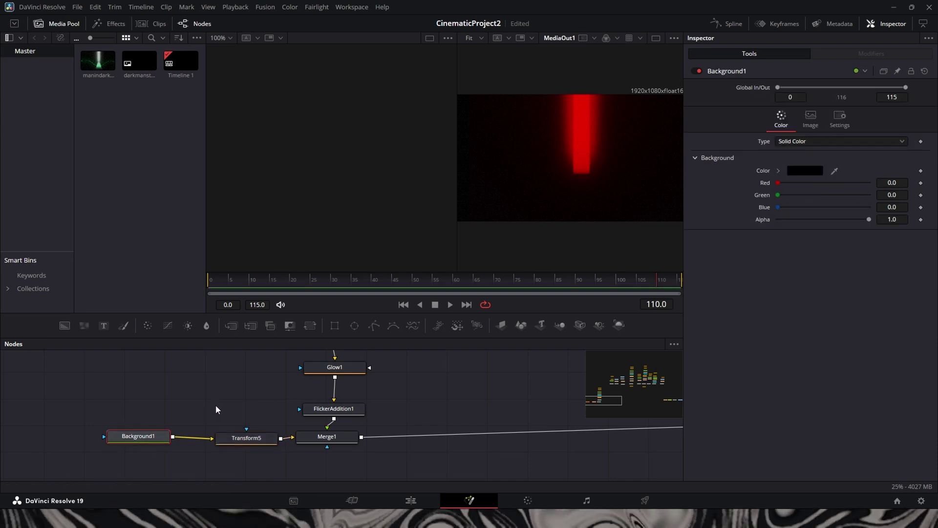
drag(215, 406, 251, 397)
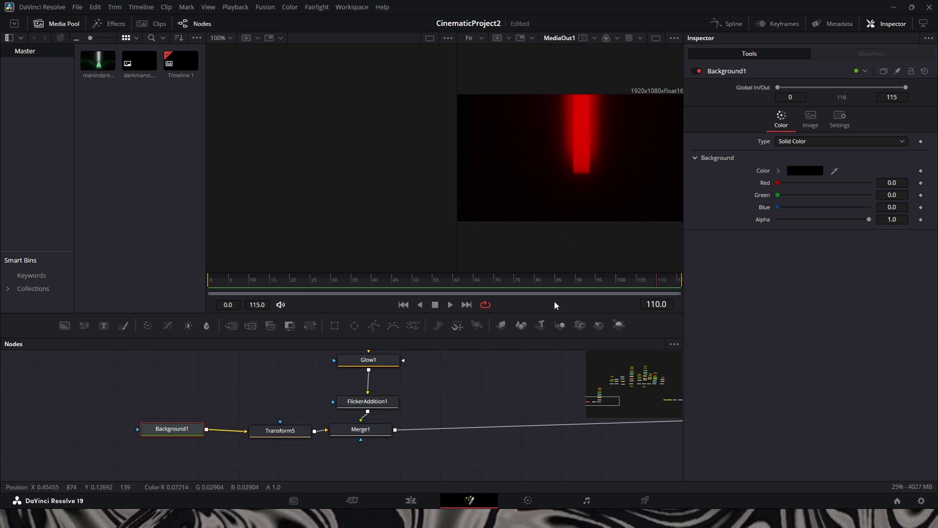
- Line Transform5 up between Background1 and Merge1, then check Merge1's blending settings
click(282, 430)
mouse_move(299, 440)
mouse_down()
mouse_move(287, 444)
mouse_move(289, 436)
mouse_up()
scroll(391, 449, right, 3)
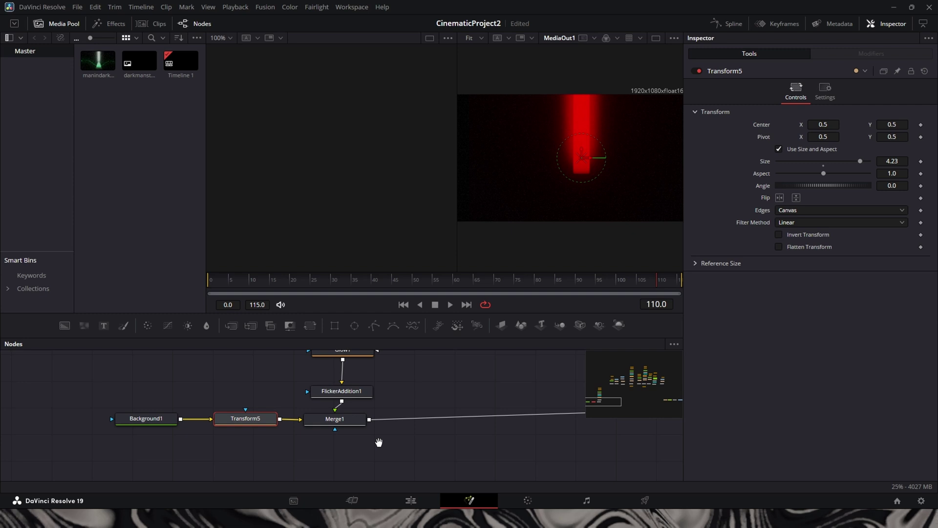
scroll(305, 446, up, 1)
click(295, 446)
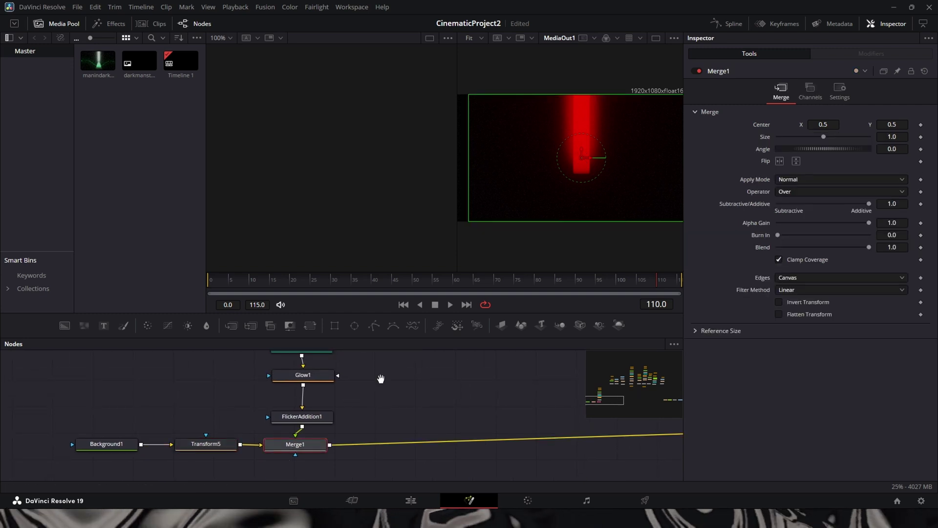
scroll(381, 439, up, 5)
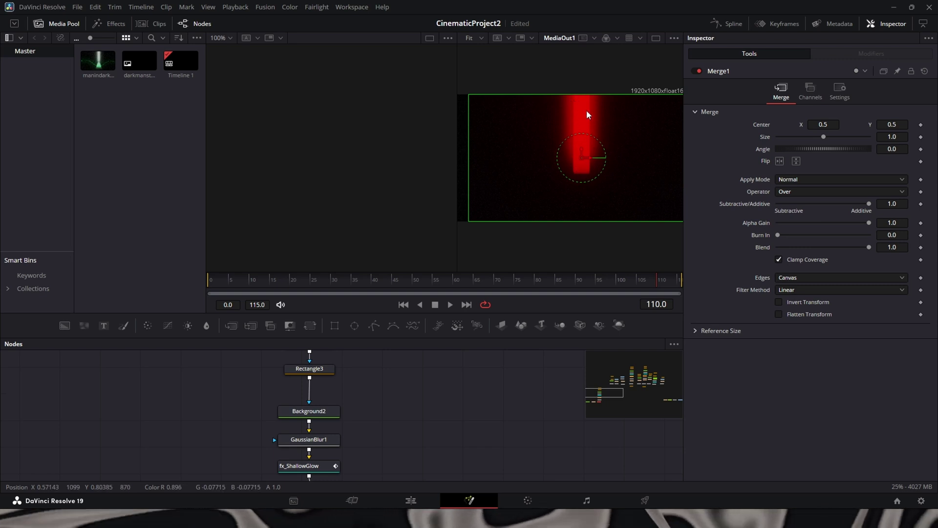
- Inspect Background2's red colour and the Rectangle1 and Rectangle3 masks, hiding Rectangle3's outline
scroll(388, 405, up, 3)
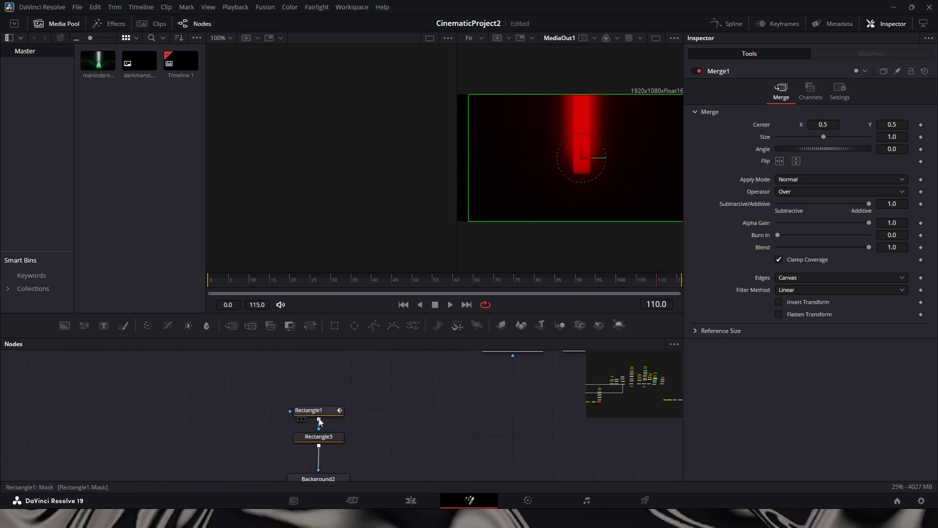
drag(368, 453, 388, 412)
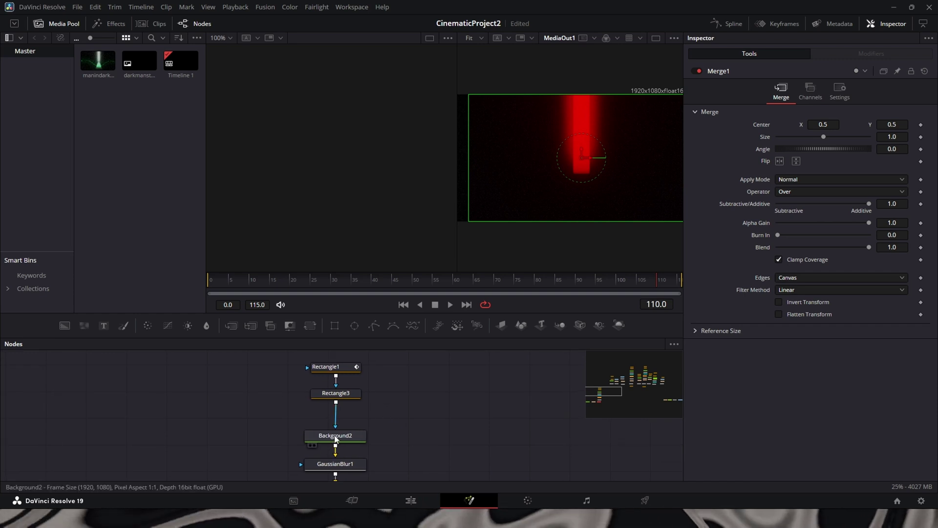
click(334, 437)
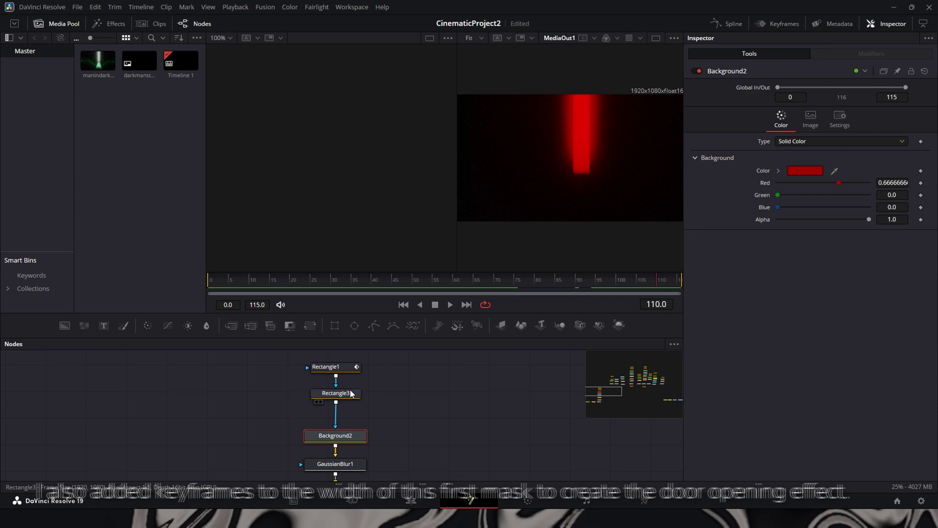
click(337, 367)
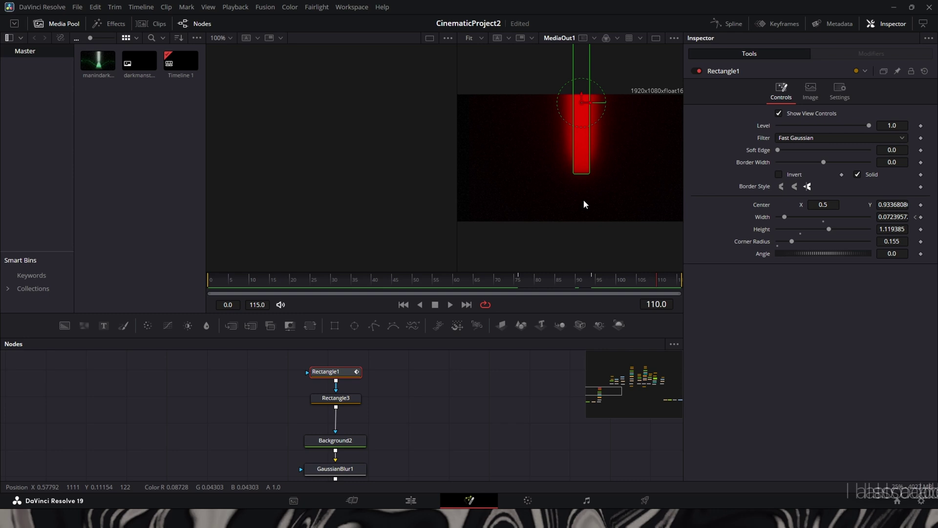
click(337, 398)
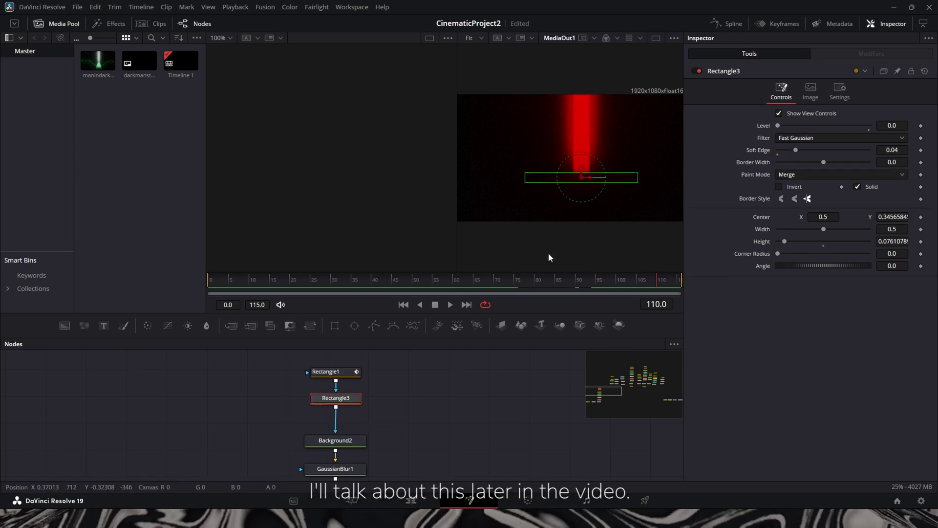
click(403, 424)
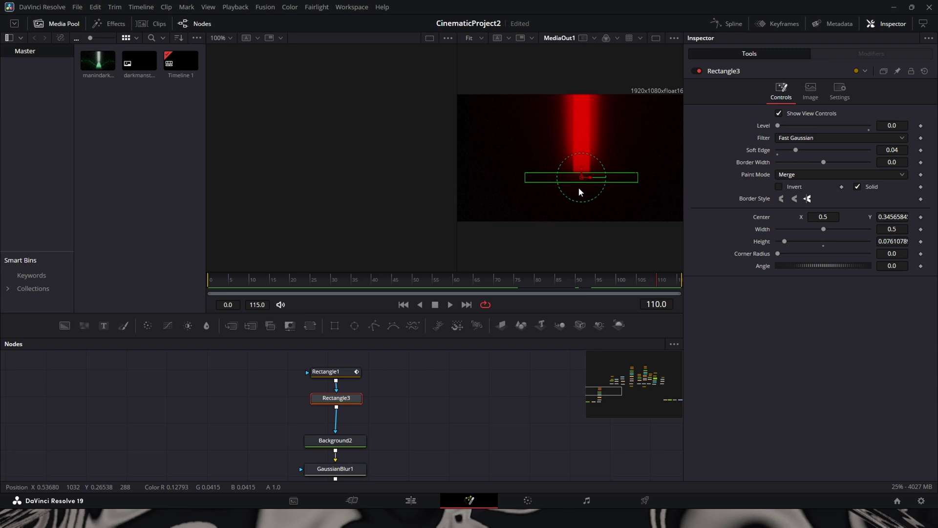
- Review Background2, the tall Rectangle1 mask and the thin Rectangle3 mask again
click(353, 441)
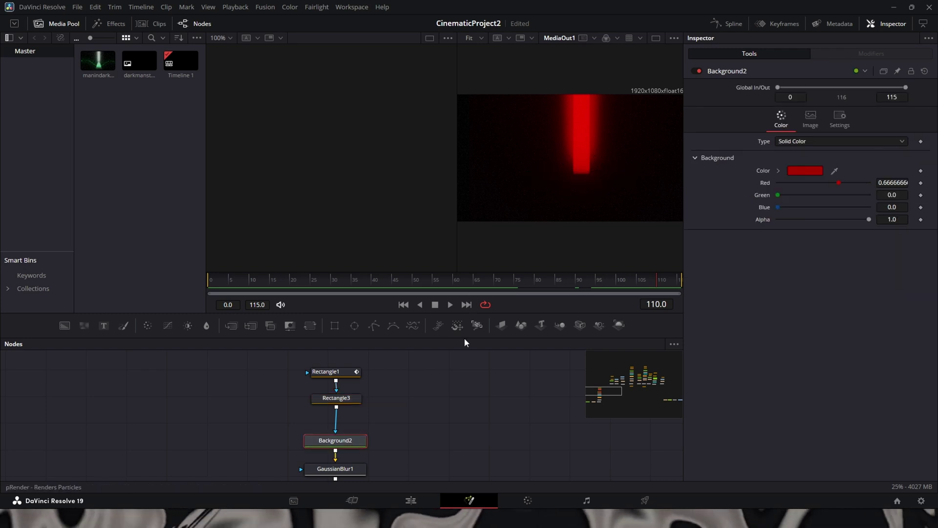
click(344, 372)
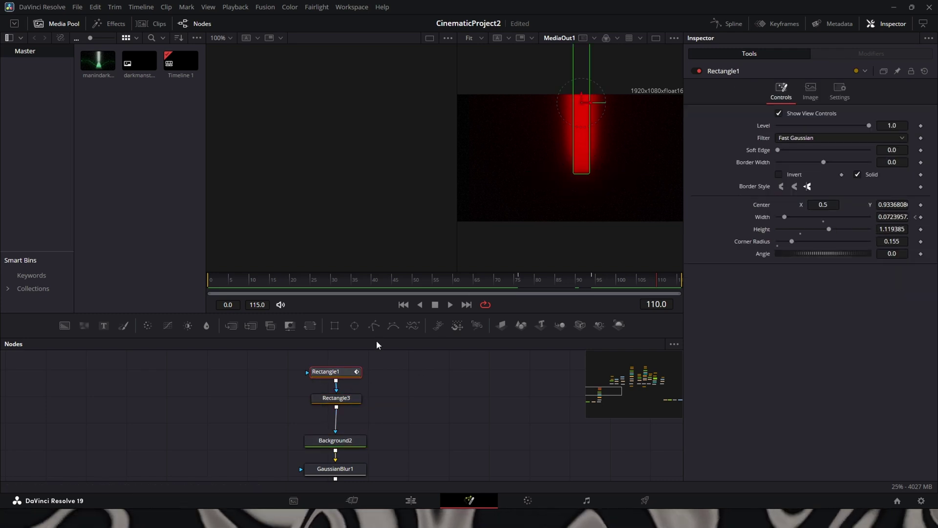
click(344, 400)
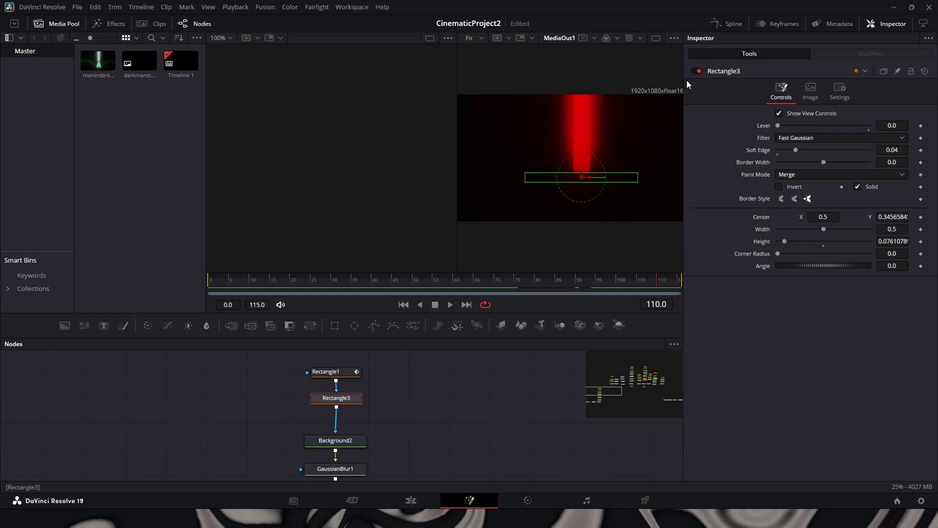
- Toggle the Rectangle3 mask off and back on to compare the beam with and without it
click(698, 71)
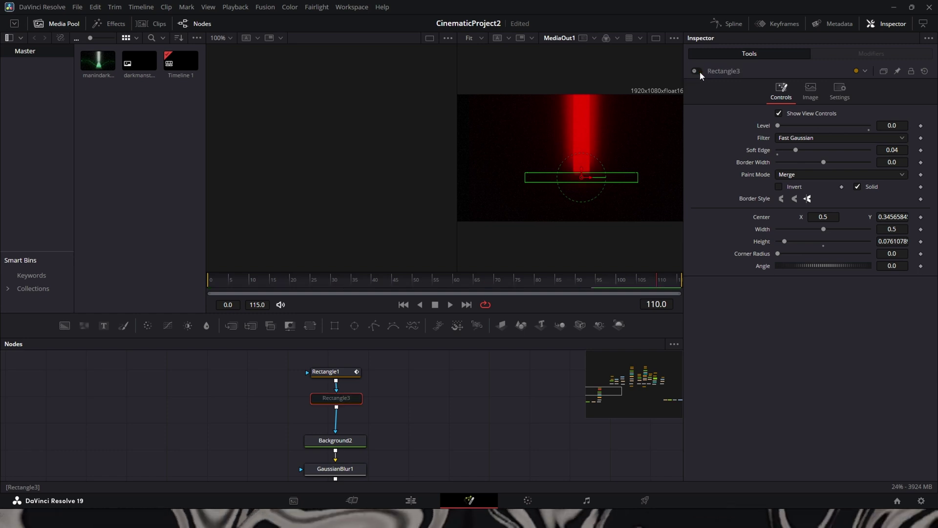
click(694, 71)
click(694, 70)
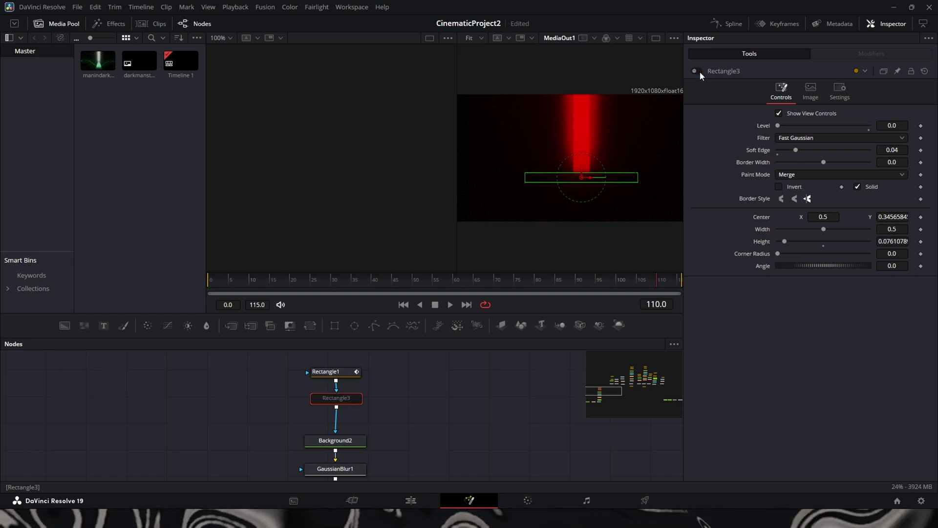
click(359, 443)
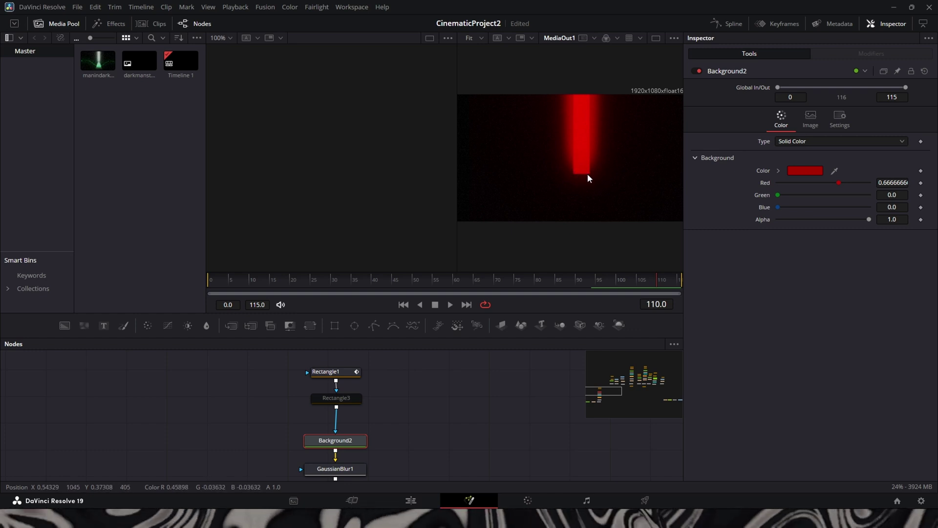
click(347, 397)
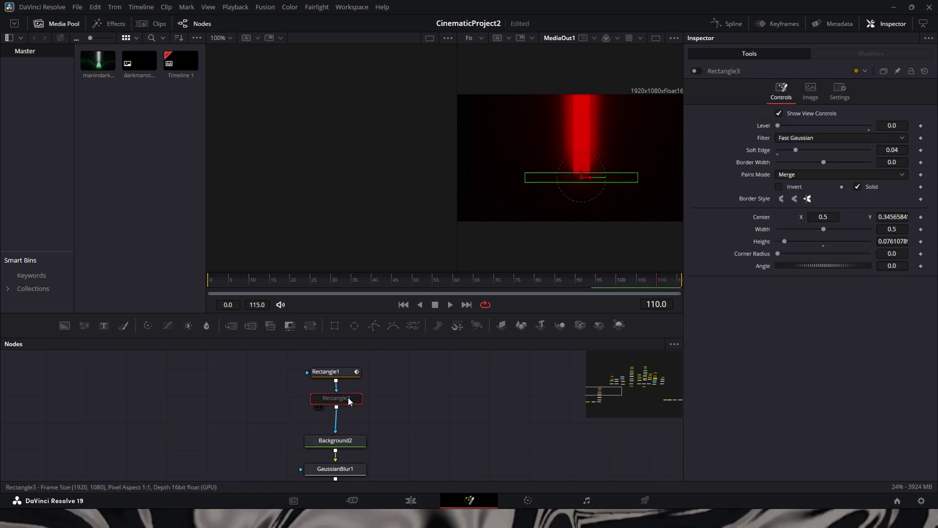
click(694, 72)
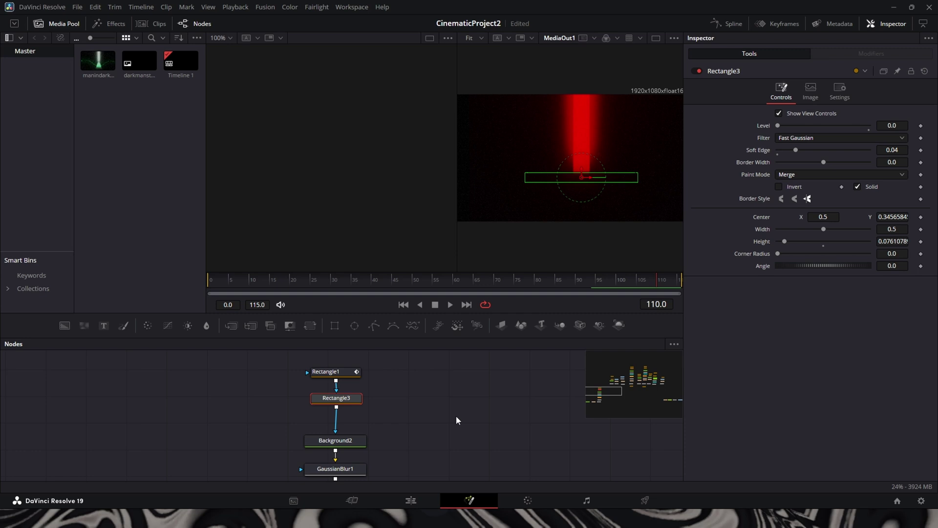
click(360, 442)
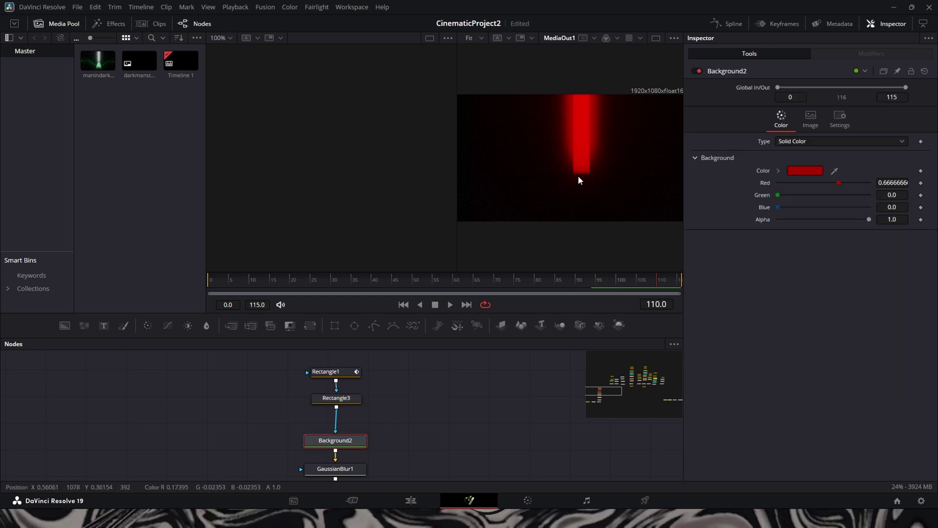
- Compare both rectangle masks and Background2's colour, then select Rectangle1 and Rectangle3 together
click(353, 400)
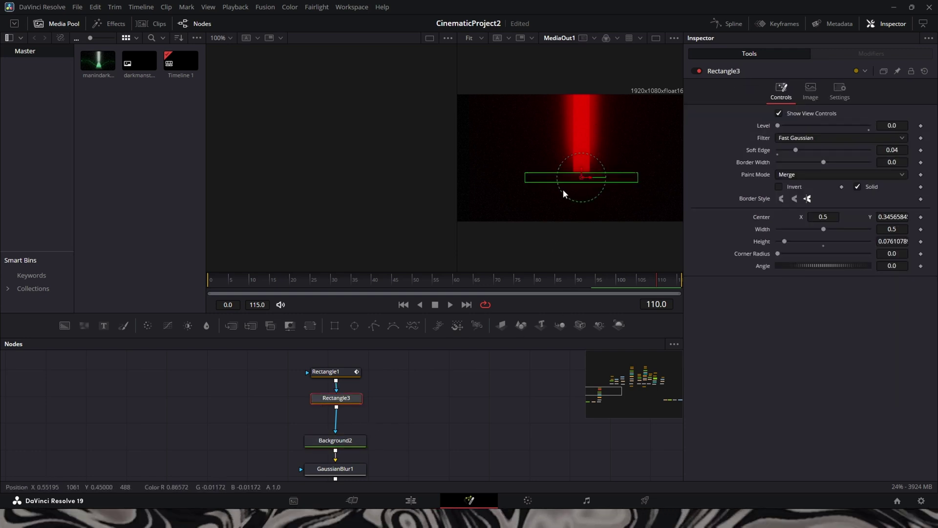
click(344, 374)
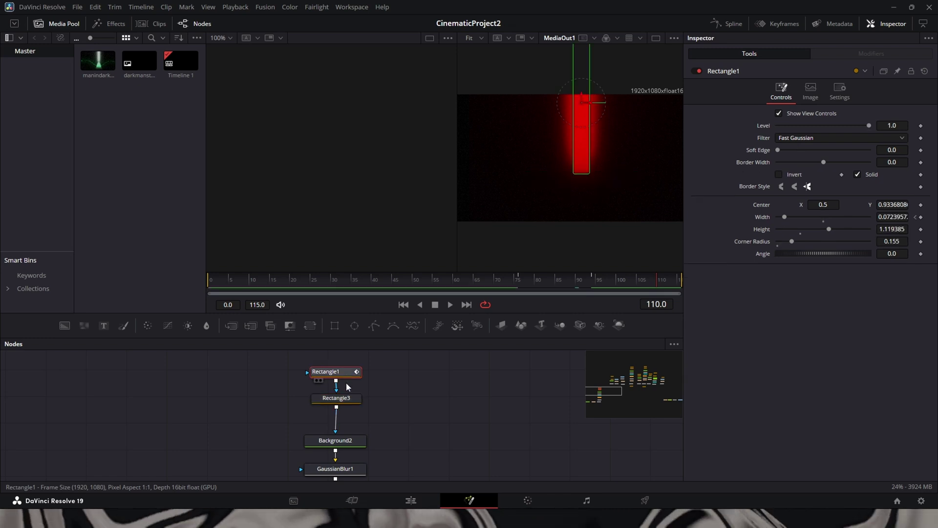
click(348, 401)
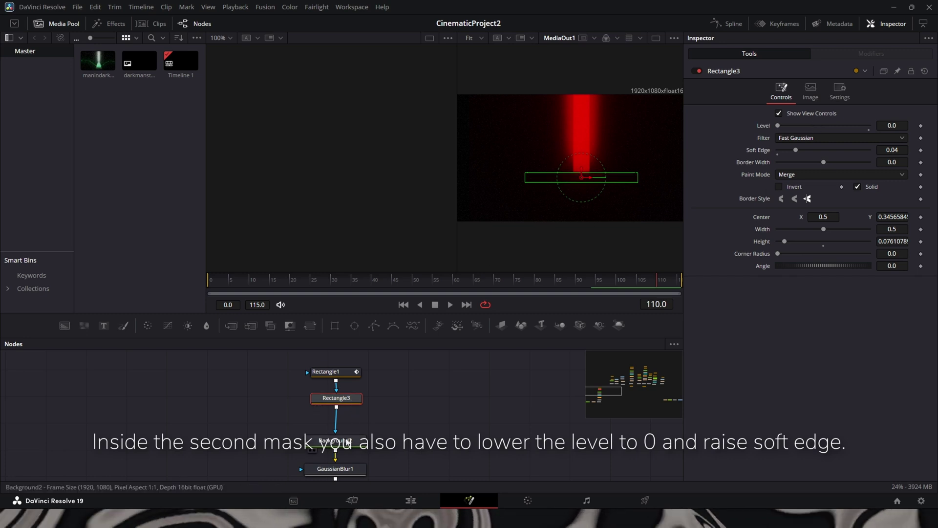
click(347, 441)
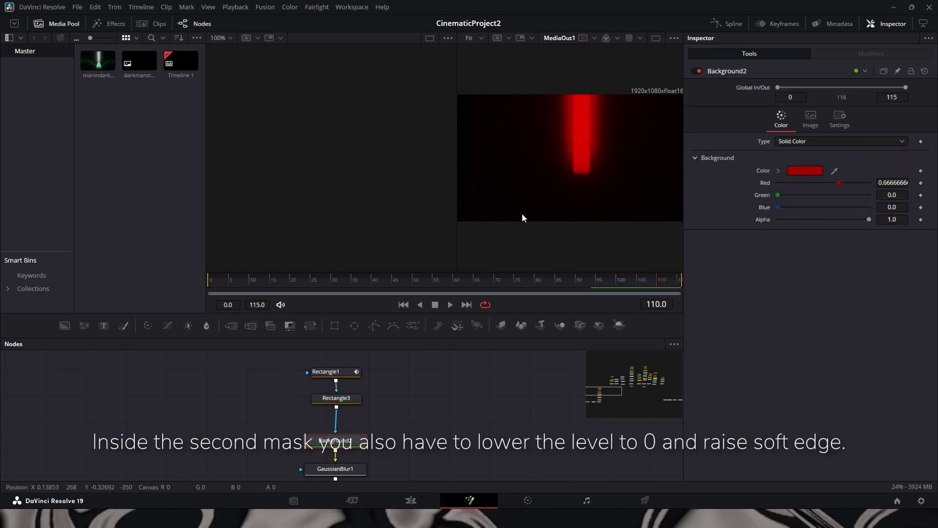
click(348, 404)
drag(386, 365, 354, 410)
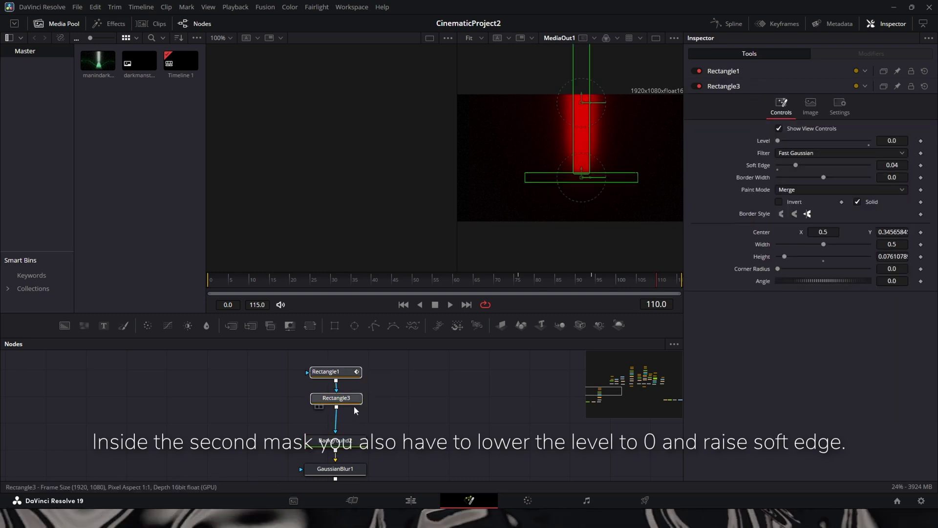
- Load the second rectangle mask into the left viewer as a white bar, comparing it with the first
click(316, 406)
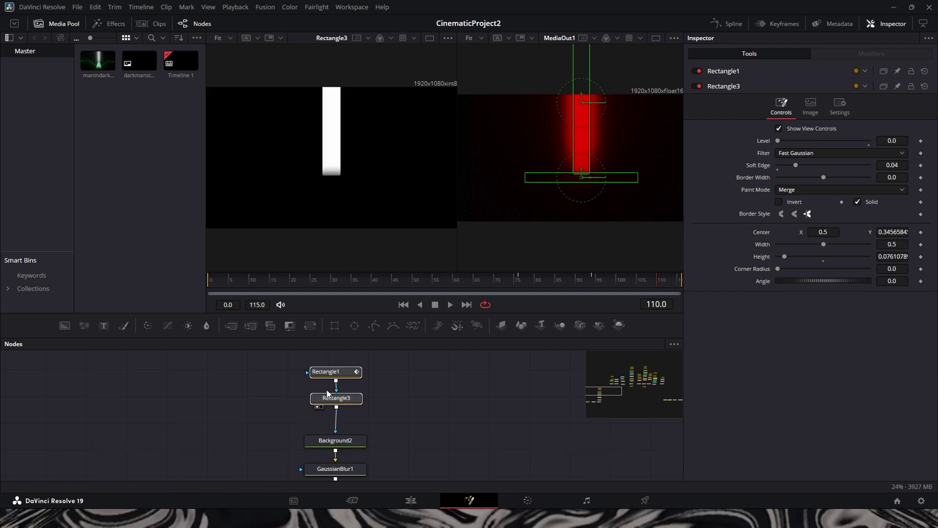
click(324, 372)
click(317, 380)
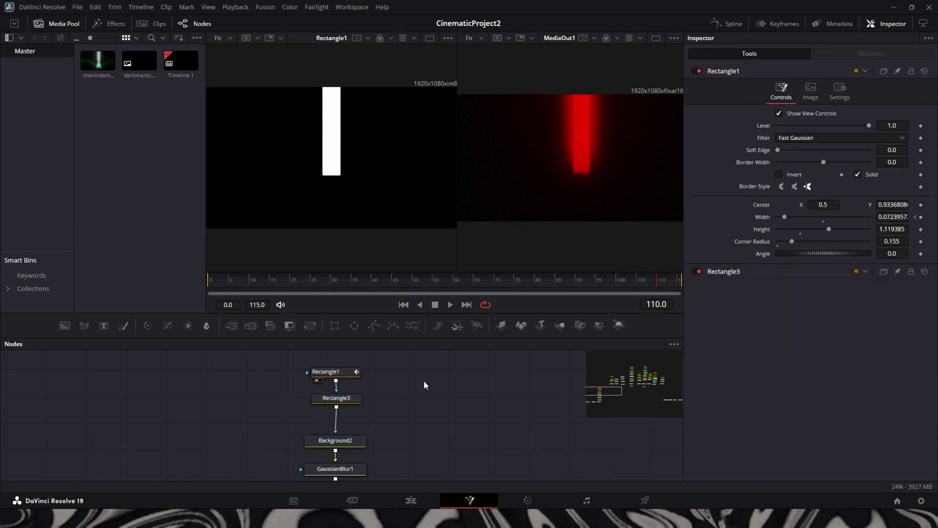
click(331, 398)
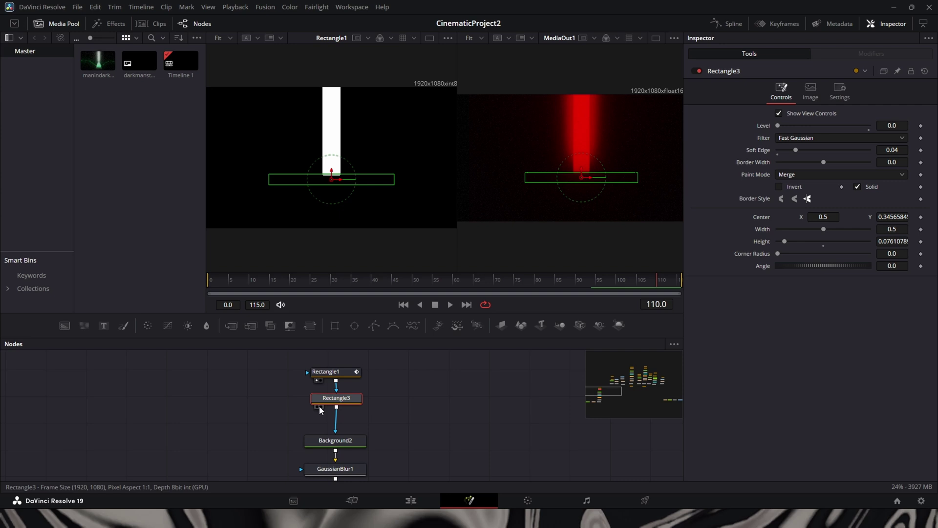
drag(390, 362, 319, 422)
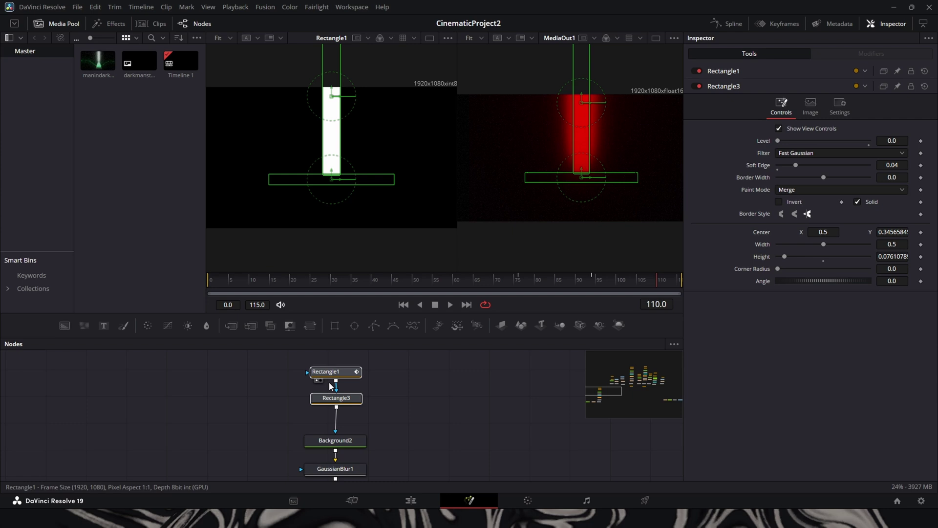
click(317, 406)
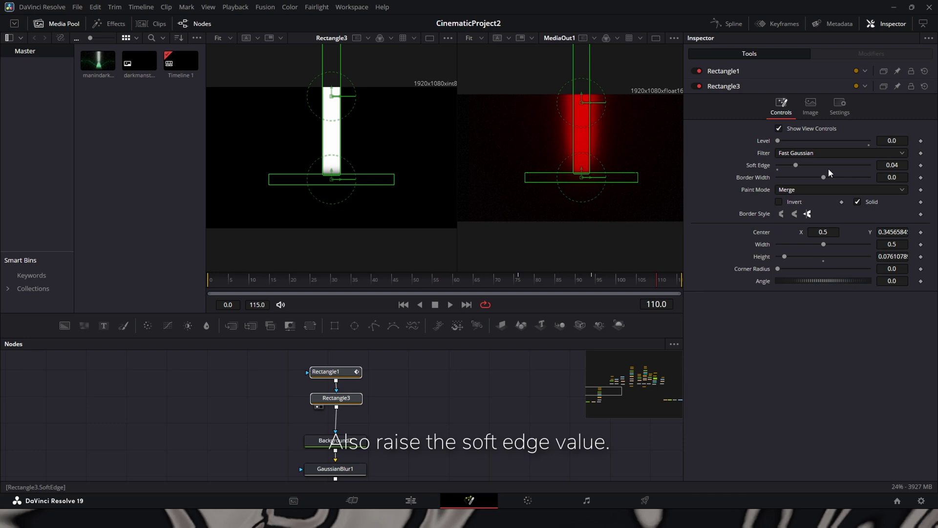
- Hide the mask outlines from the viewers and show Background2's red colour settings
click(485, 390)
click(355, 445)
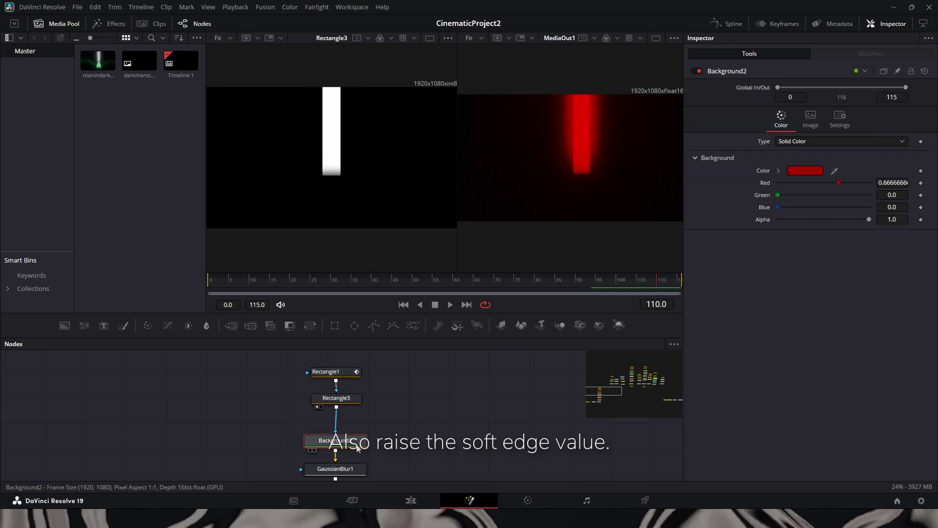
drag(370, 444, 428, 380)
- Select GaussianBlur1 to show its 0.223 blur strength softening the beam
click(357, 408)
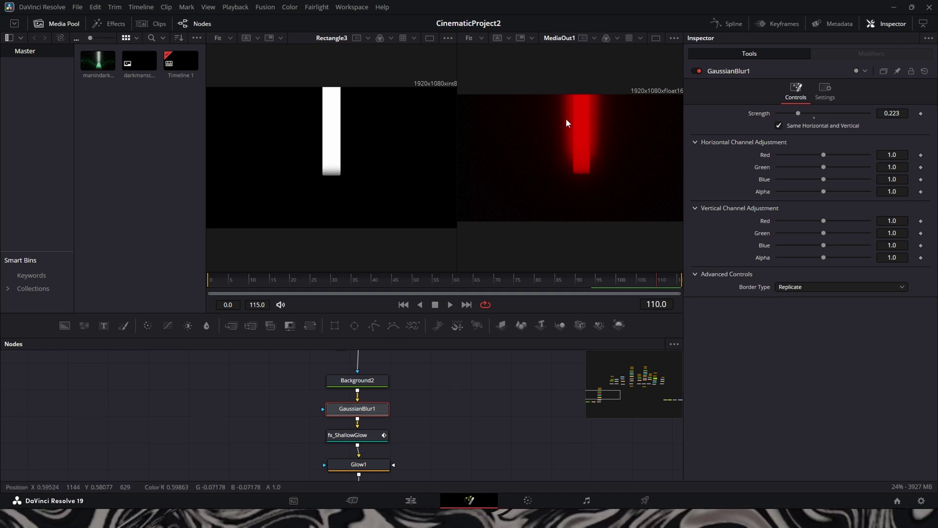
scroll(438, 424, up, 3)
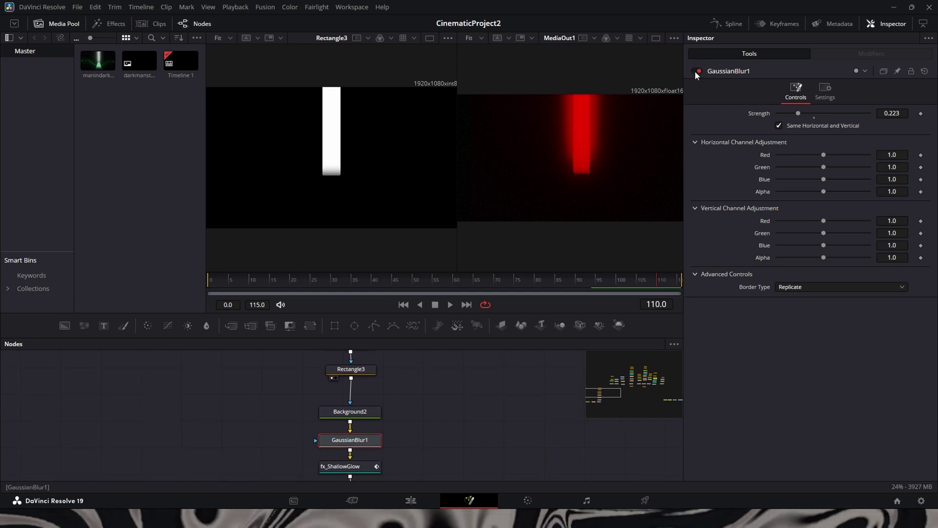
scroll(466, 414, down, 3)
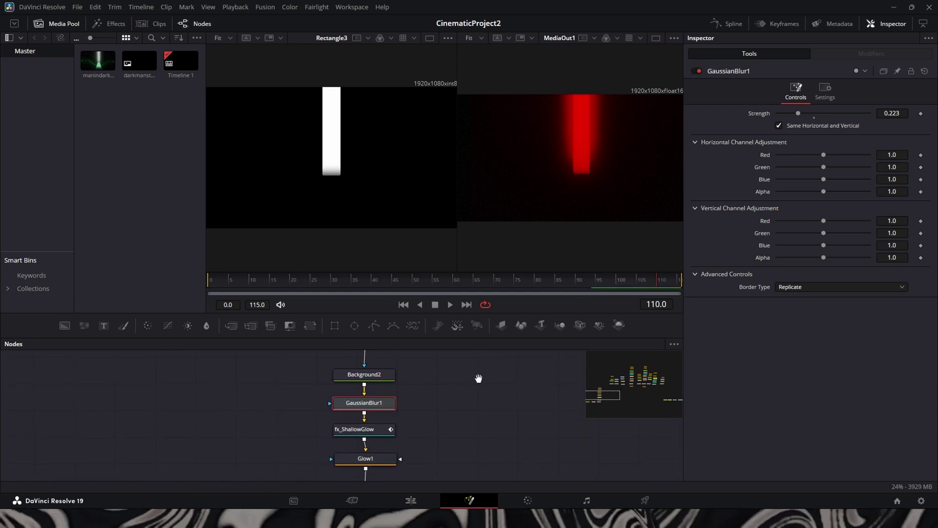
- Inspect the fx_ShallowGlow and Glow1 settings applied to the red beam
click(365, 433)
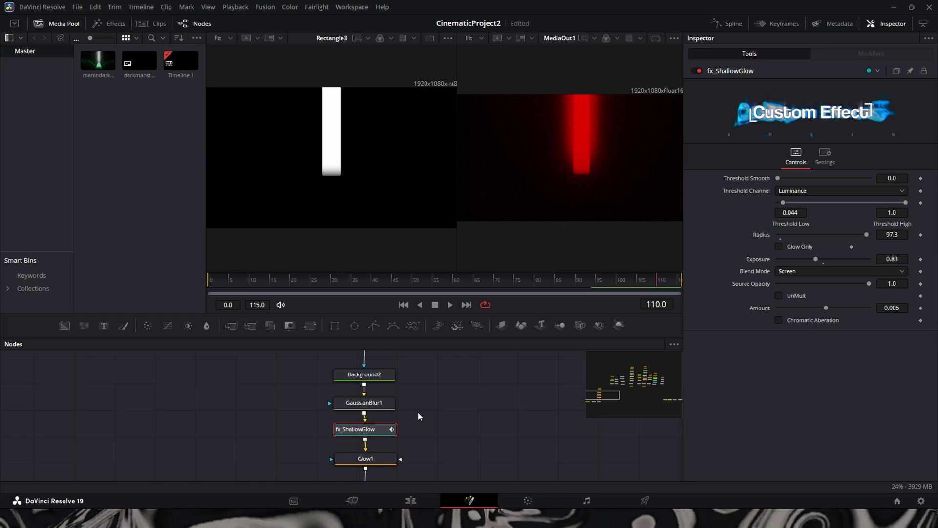
drag(437, 418, 455, 379)
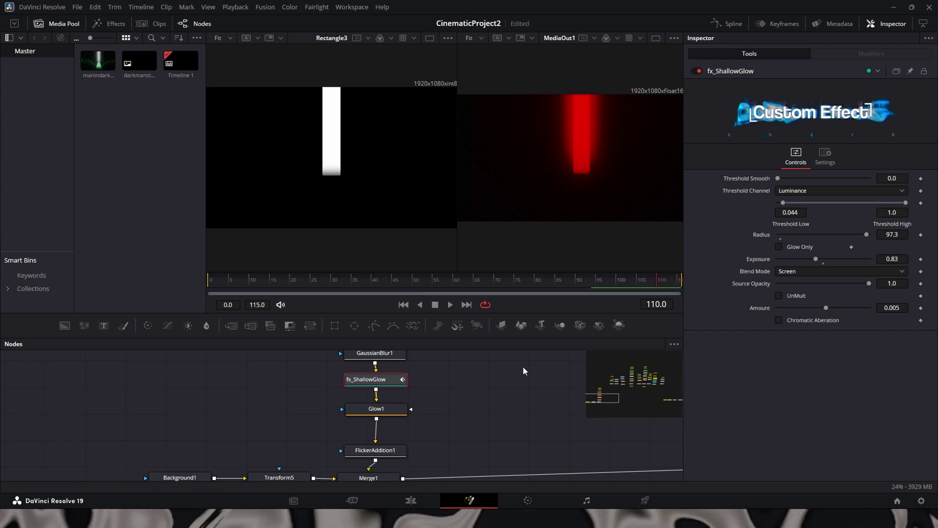
click(387, 415)
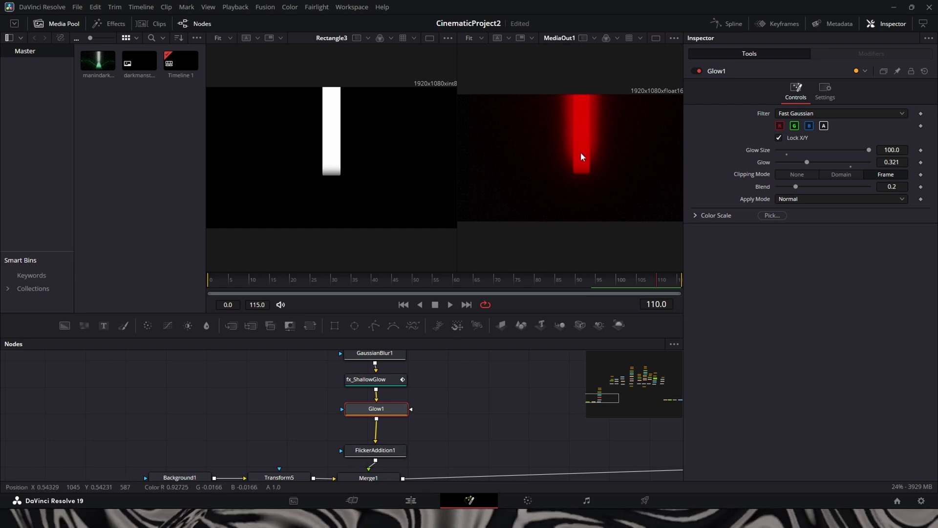
click(375, 382)
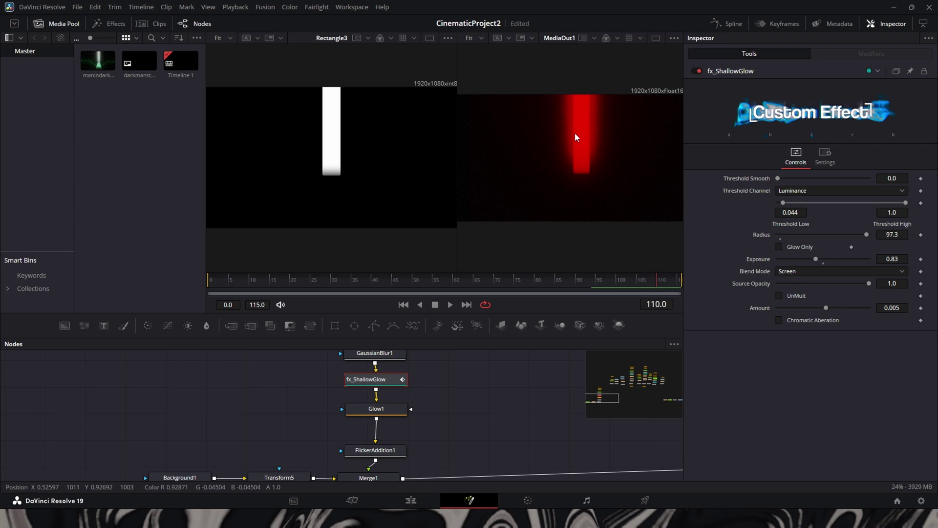
click(385, 415)
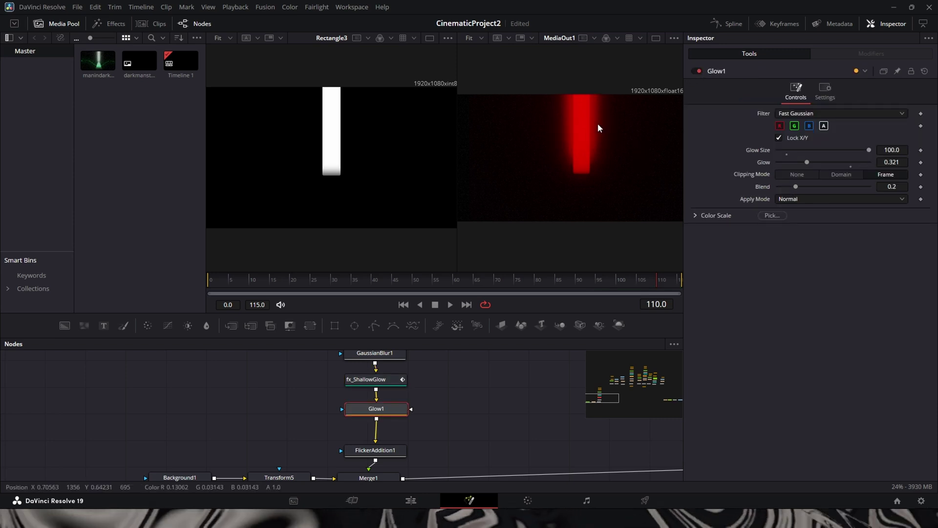
- Open FlickerAddition1 and scrub the timeline toward frame 100 to preview the flicker
scroll(460, 424, down, 1)
click(368, 427)
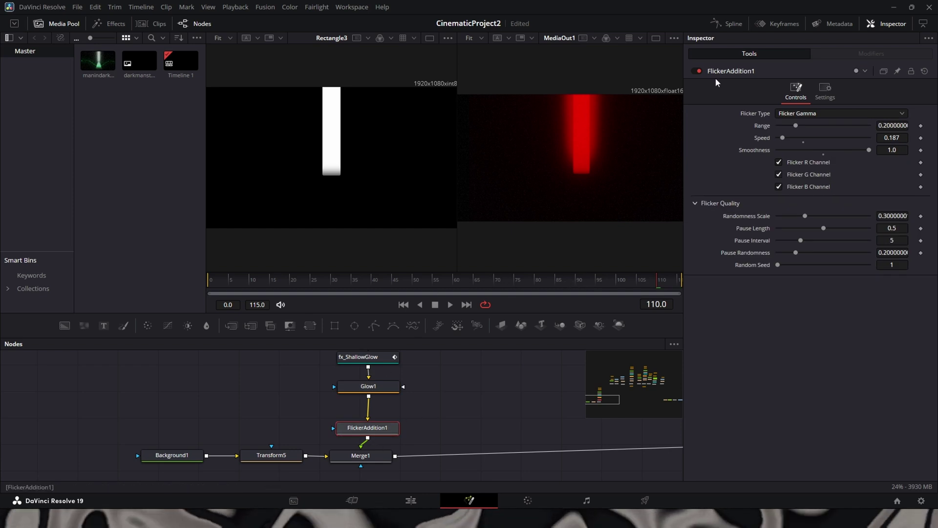
drag(302, 283, 331, 285)
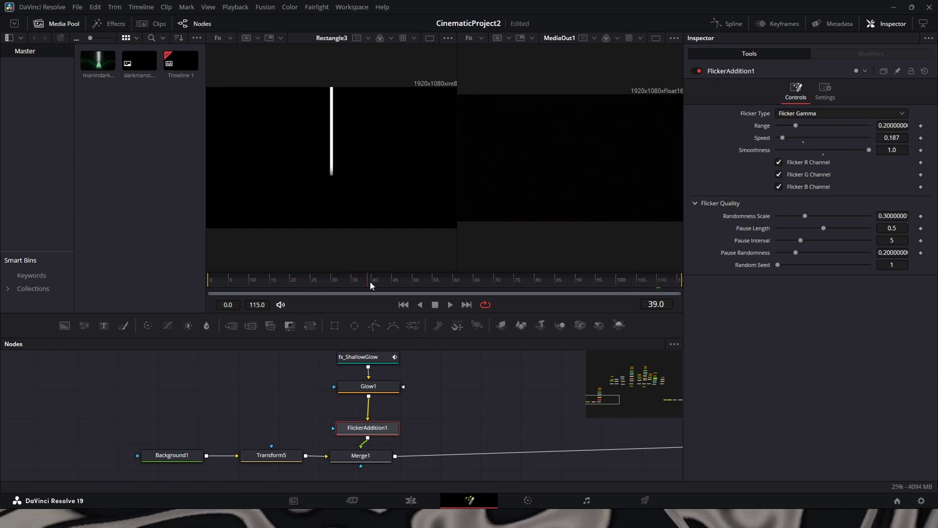
drag(589, 285, 605, 284)
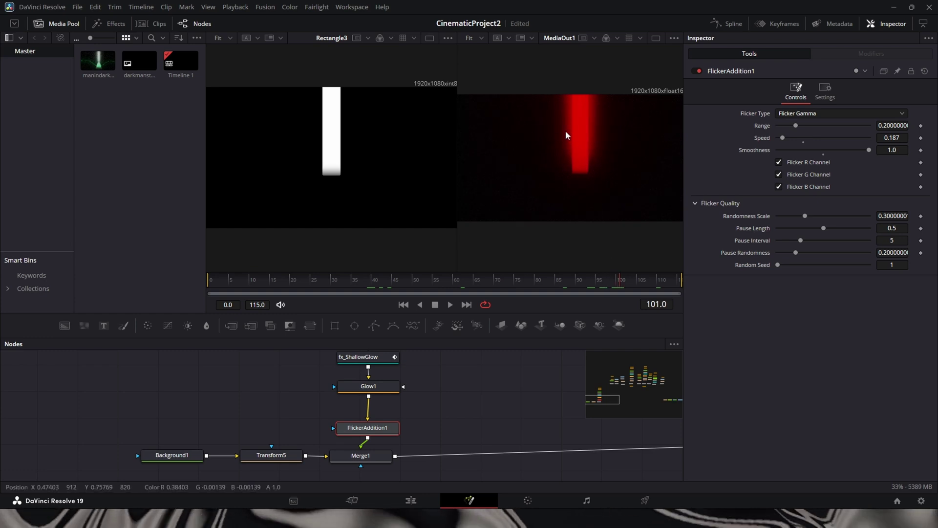
drag(599, 287, 618, 287)
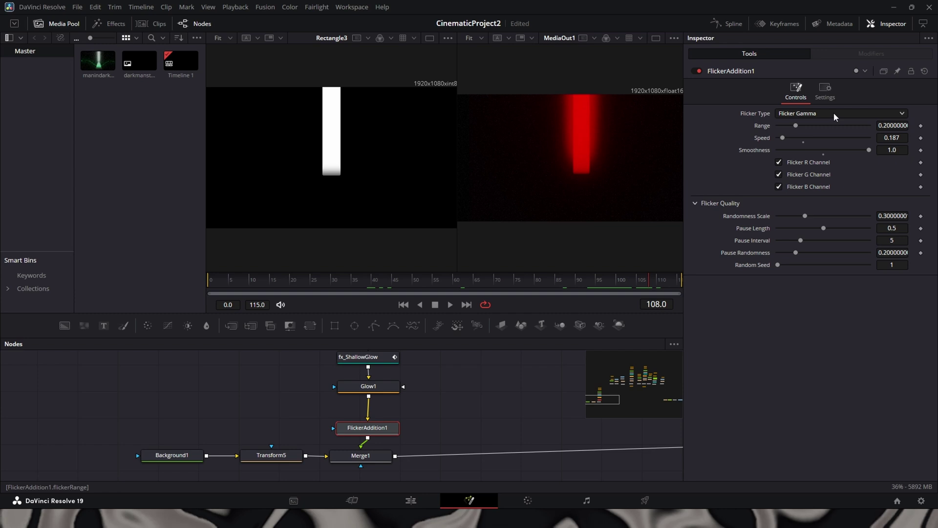
- Paste the Polygon1–Merge2 figure node group after Merge1 and connect Merge2 to Transform4
click(361, 455)
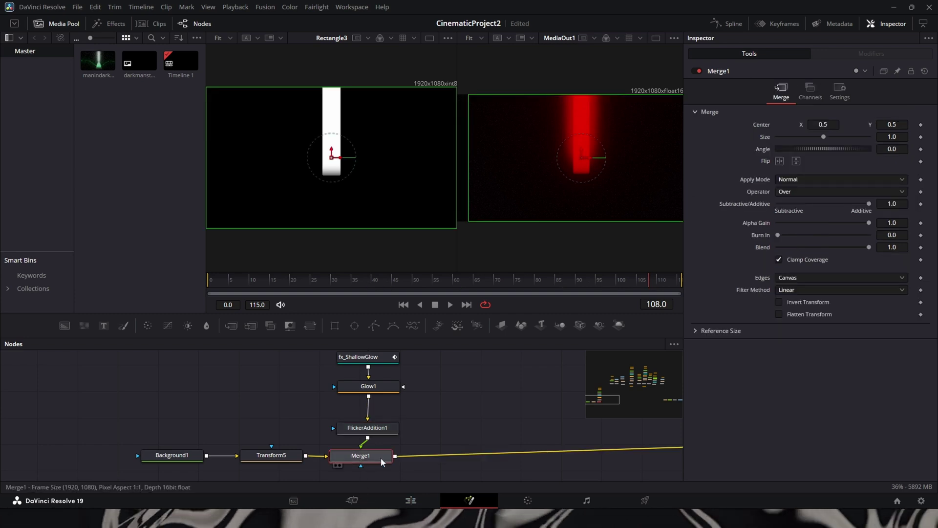
scroll(442, 420, right, 3)
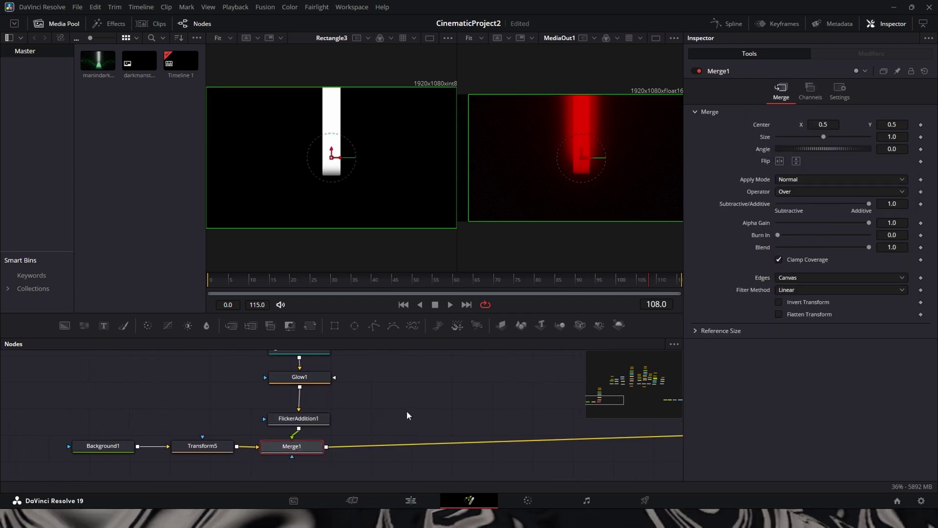
scroll(318, 415, right, 3)
key(ctrl+v)
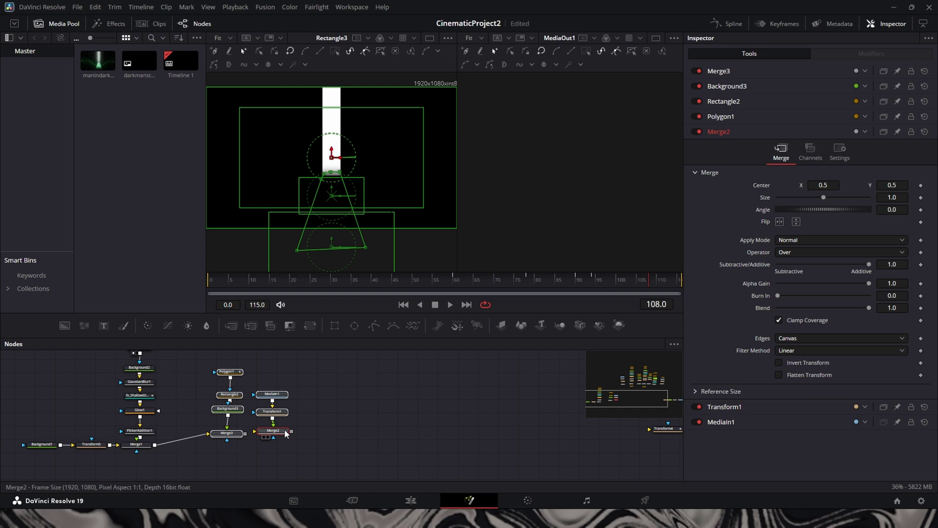
drag(308, 436, 650, 429)
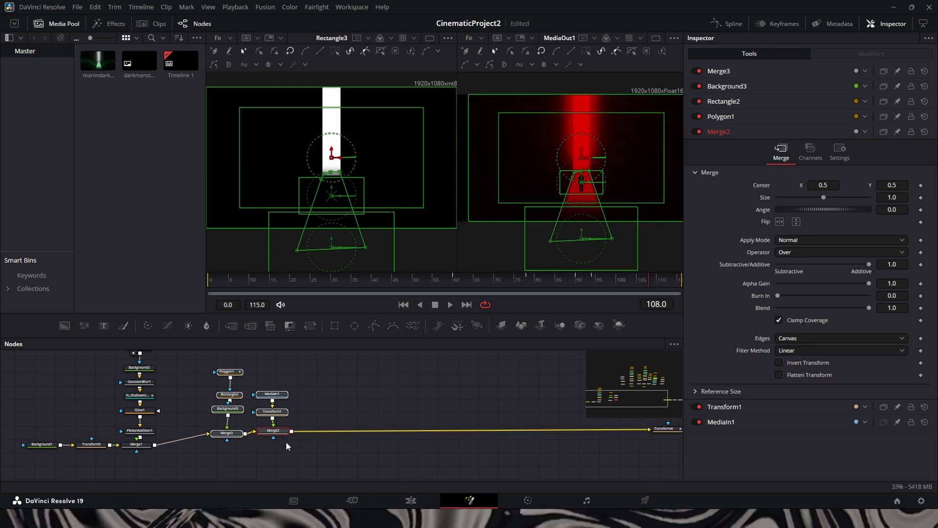
click(290, 456)
- Move the silhouette figure node group beside Merge1
drag(317, 406, 427, 413)
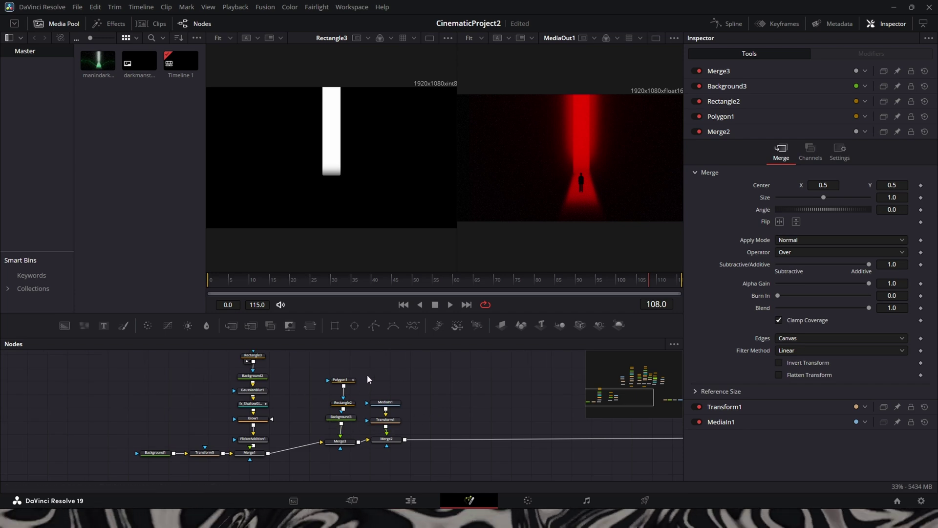
drag(324, 368, 441, 449)
drag(352, 439, 329, 448)
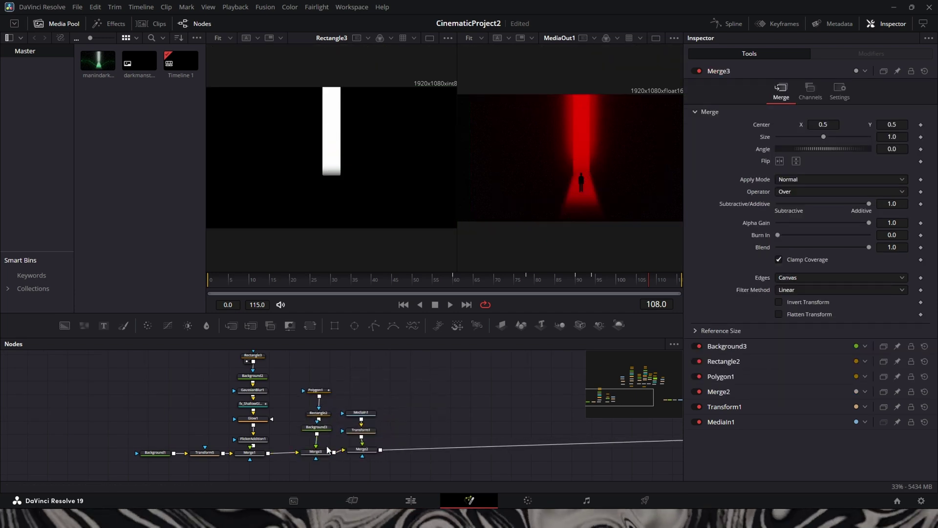
click(313, 451)
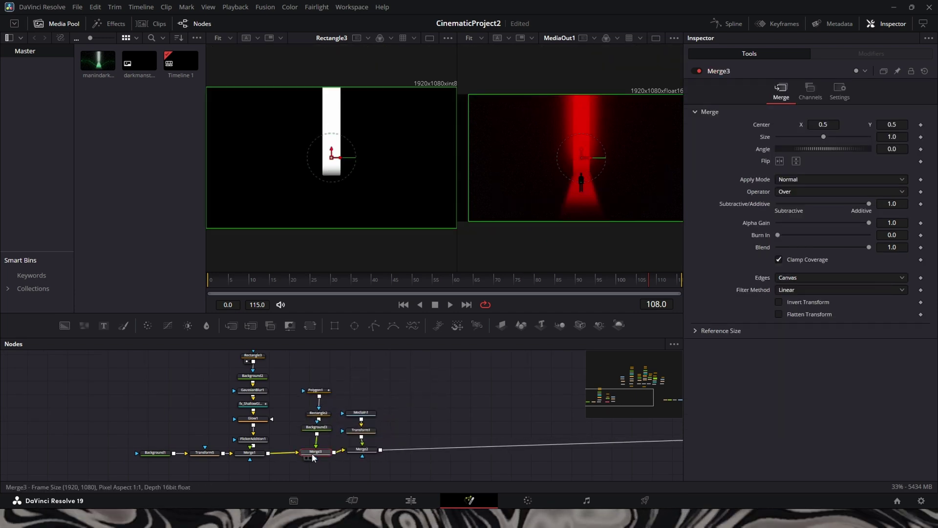
click(315, 390)
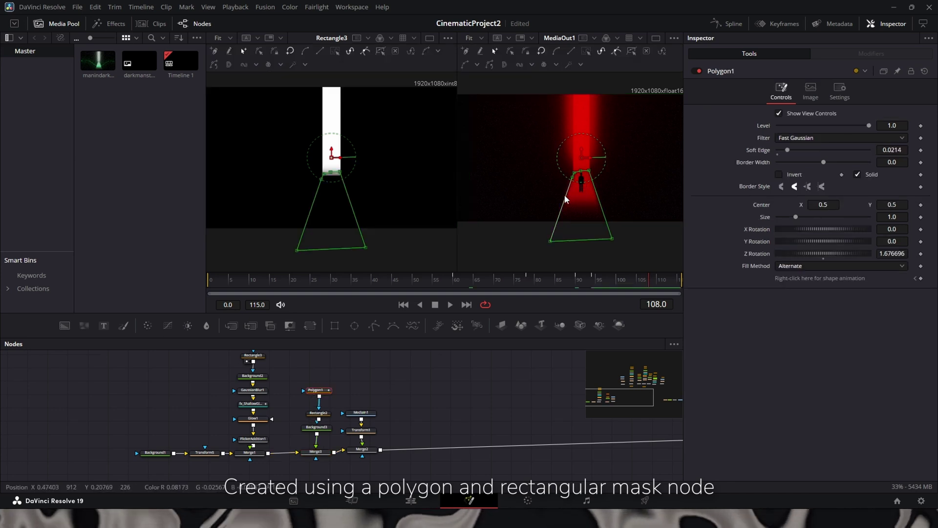
click(326, 420)
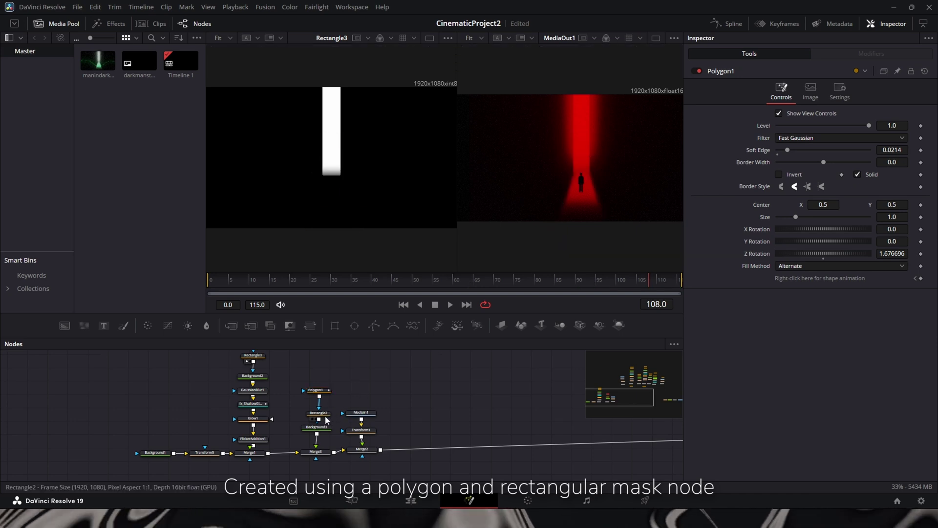
click(325, 419)
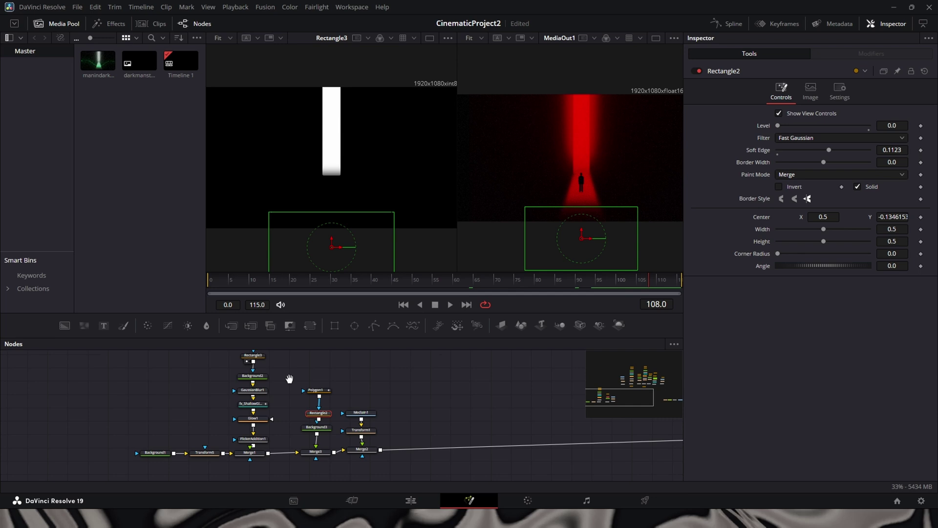
drag(289, 378, 306, 417)
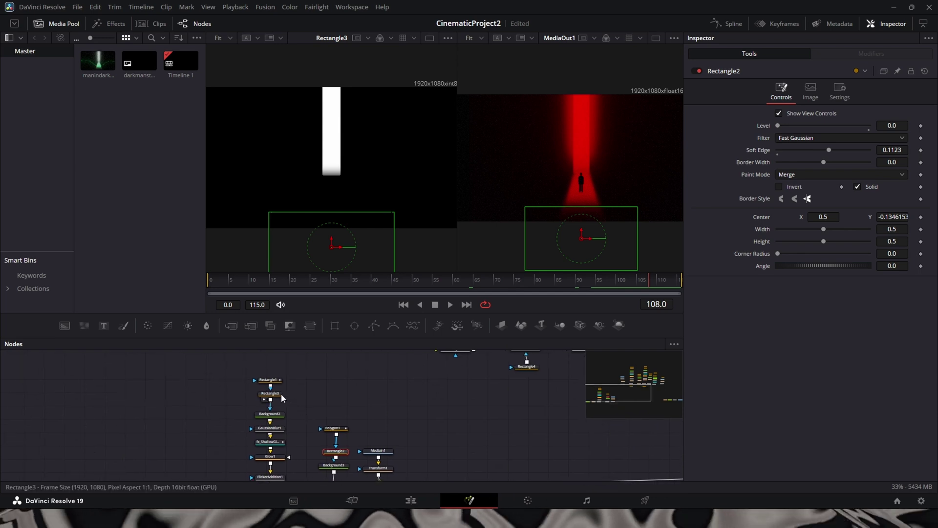
click(335, 429)
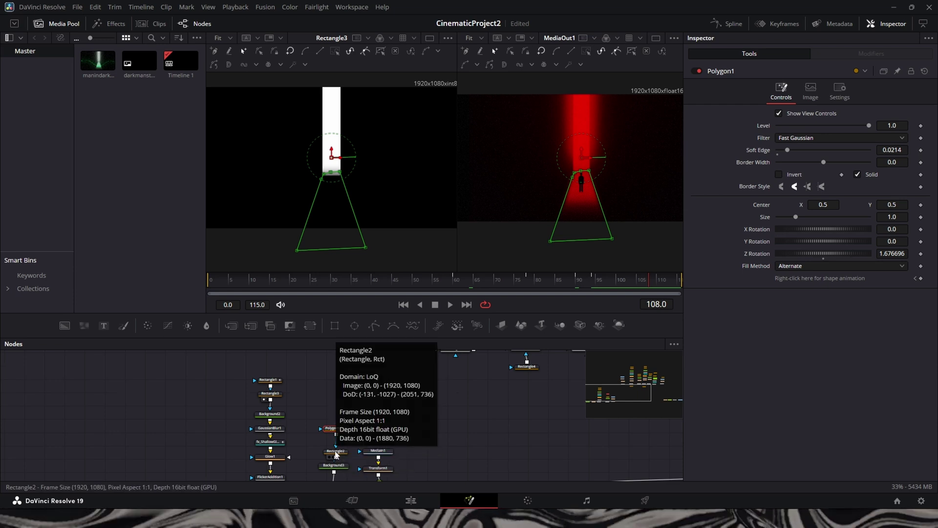
click(336, 449)
drag(335, 450, 336, 447)
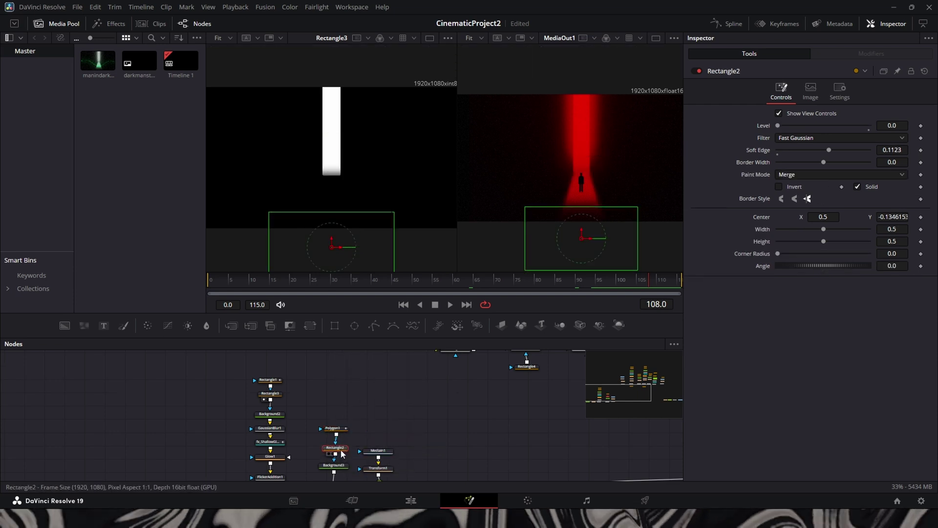
click(337, 433)
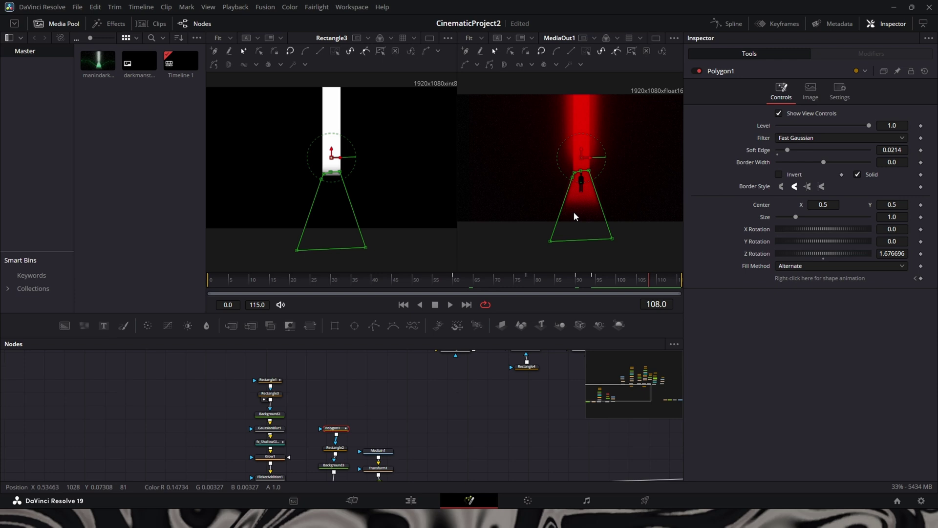
click(336, 447)
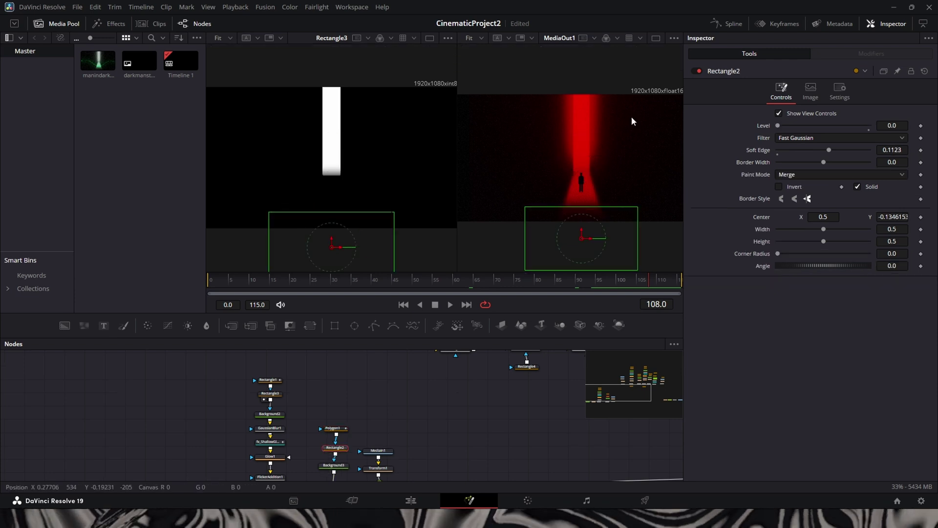
click(699, 71)
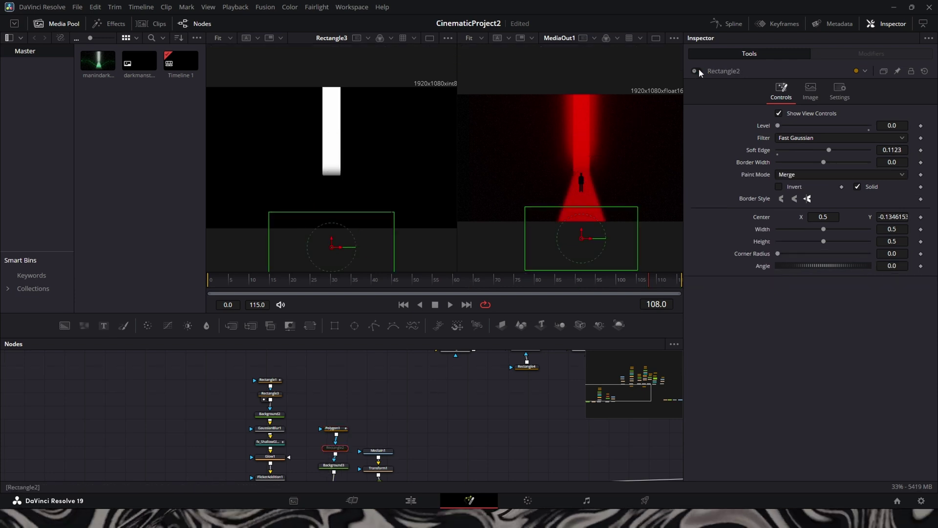
click(377, 451)
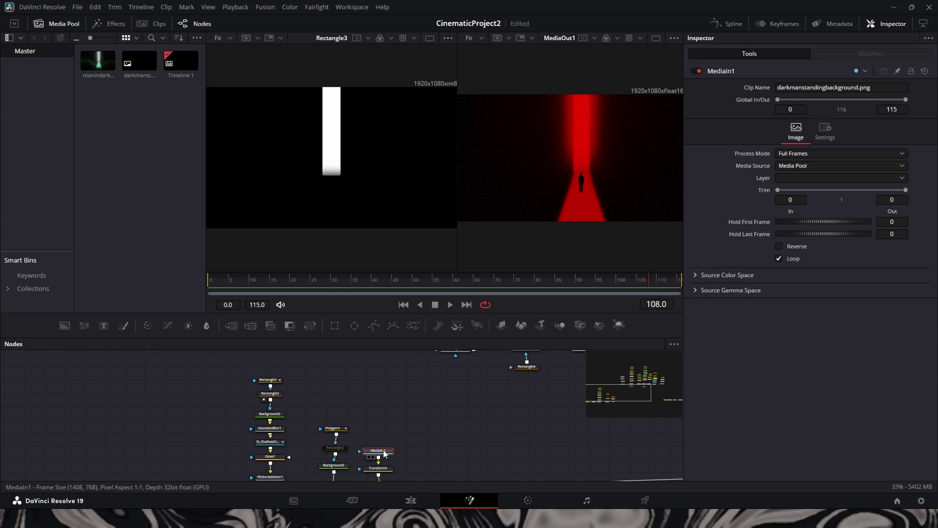
click(335, 450)
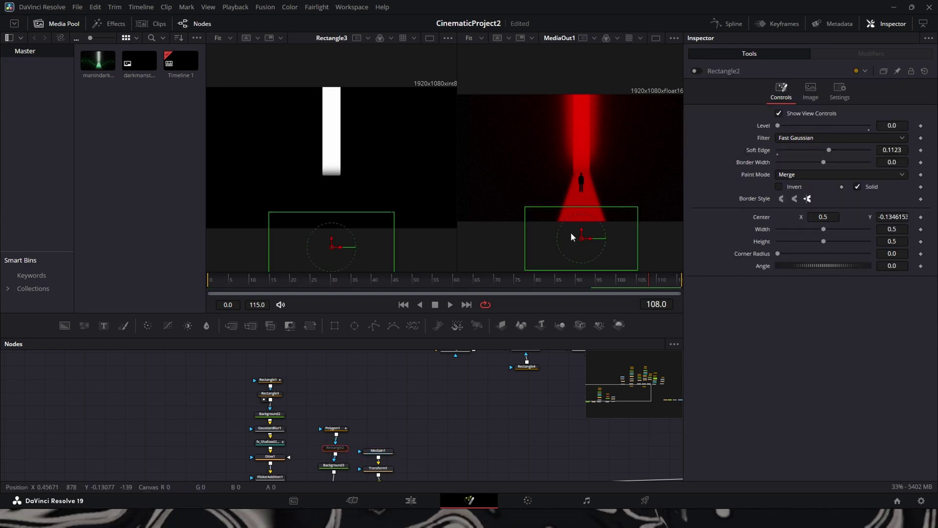
click(697, 71)
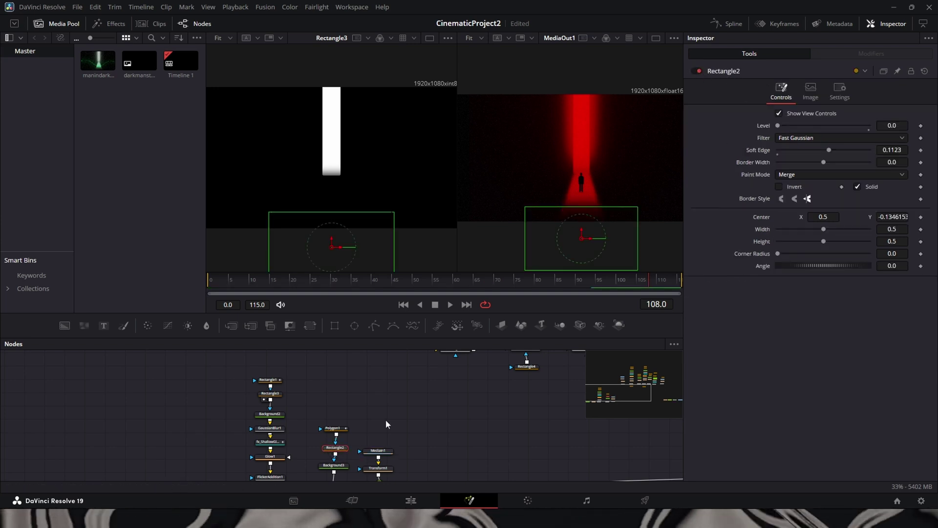
click(379, 452)
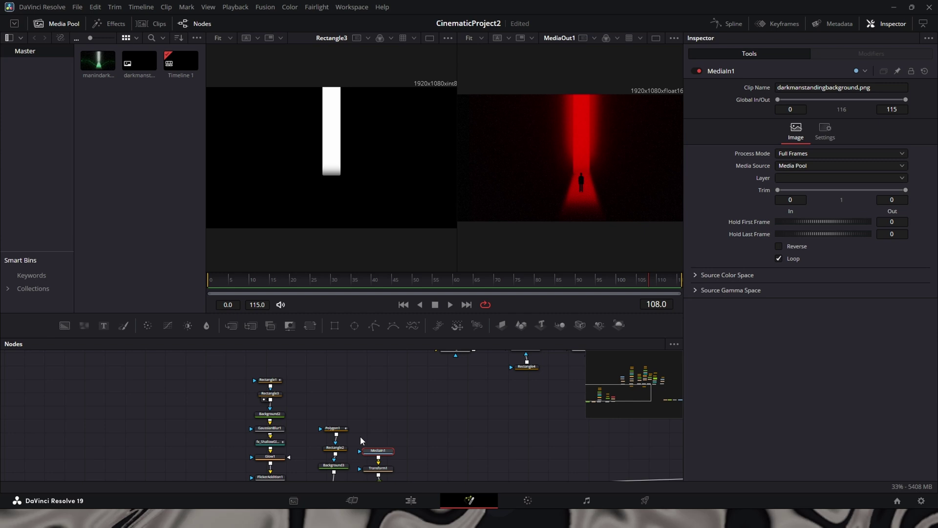
click(336, 447)
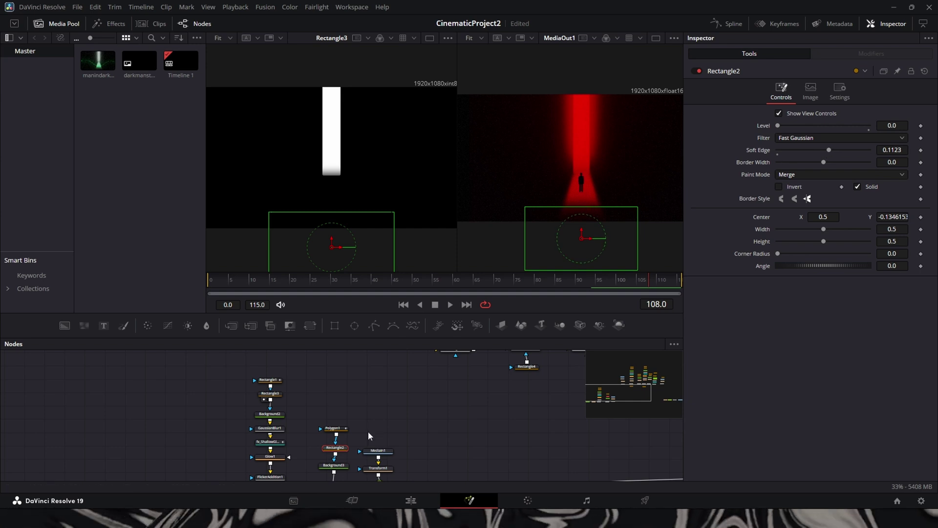
drag(368, 431, 368, 375)
click(337, 411)
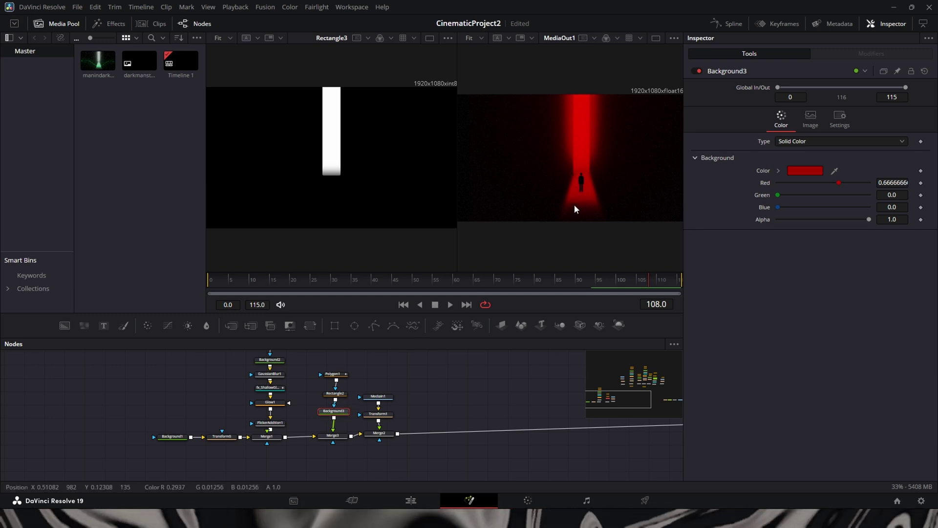
drag(292, 364, 287, 396)
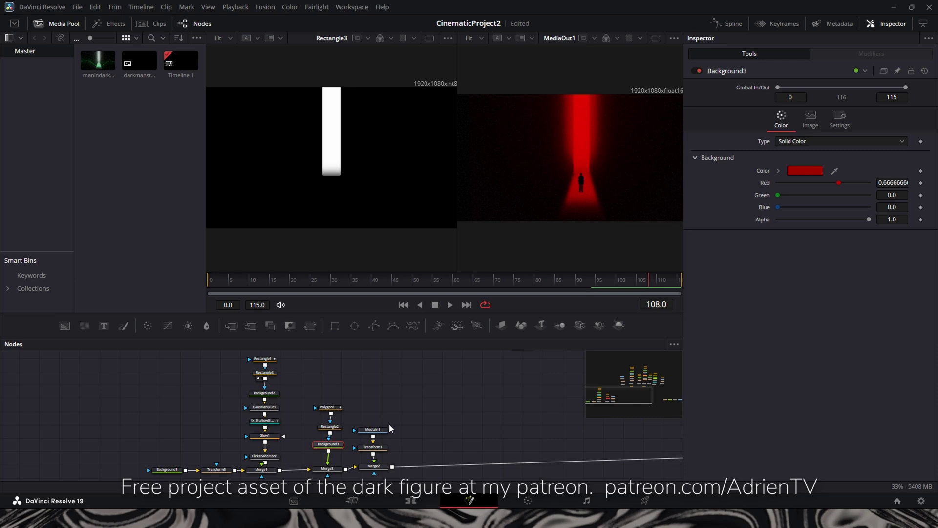
click(373, 466)
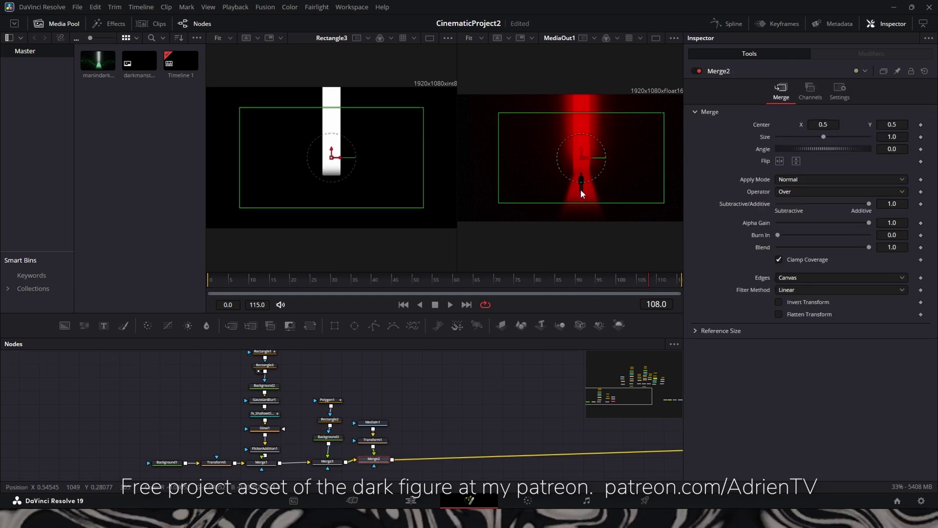
click(379, 423)
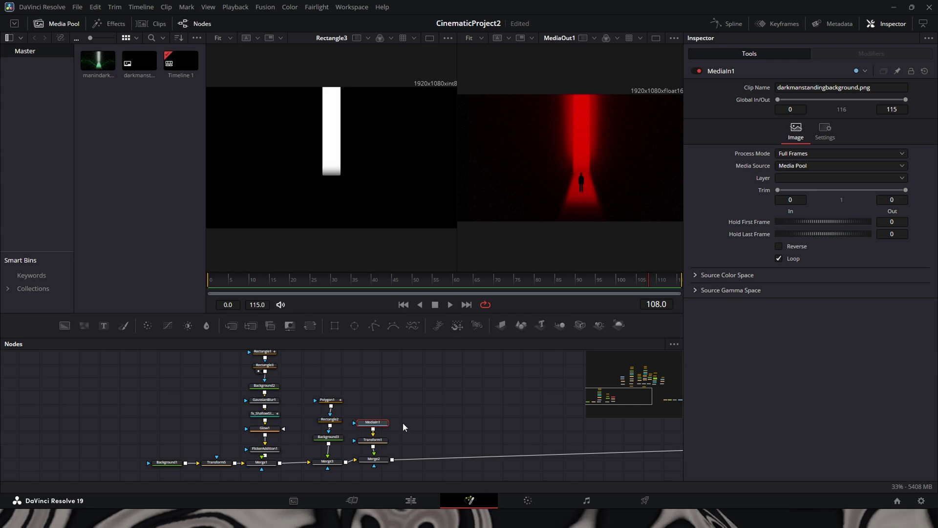
click(372, 440)
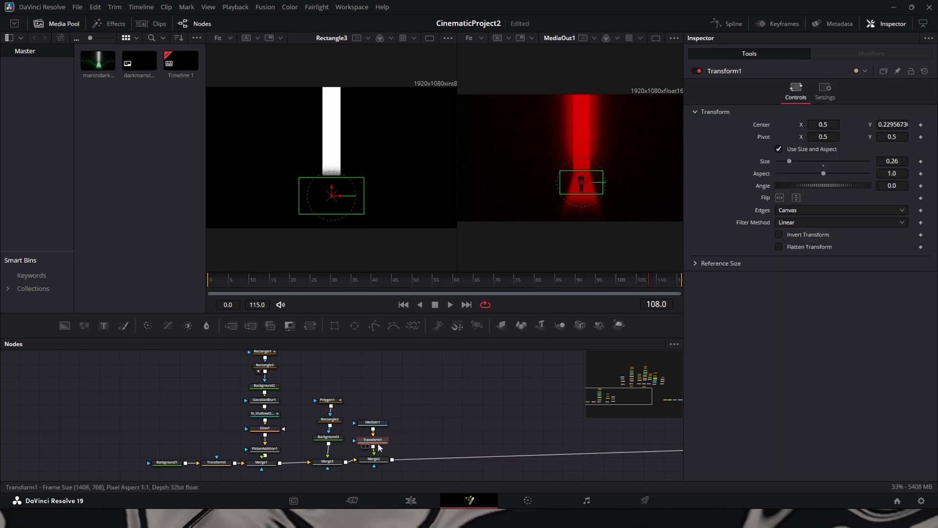
- Paste the copied glow, blur and merge group and connect Merge5 to MediaOut1
key(ctrl+v)
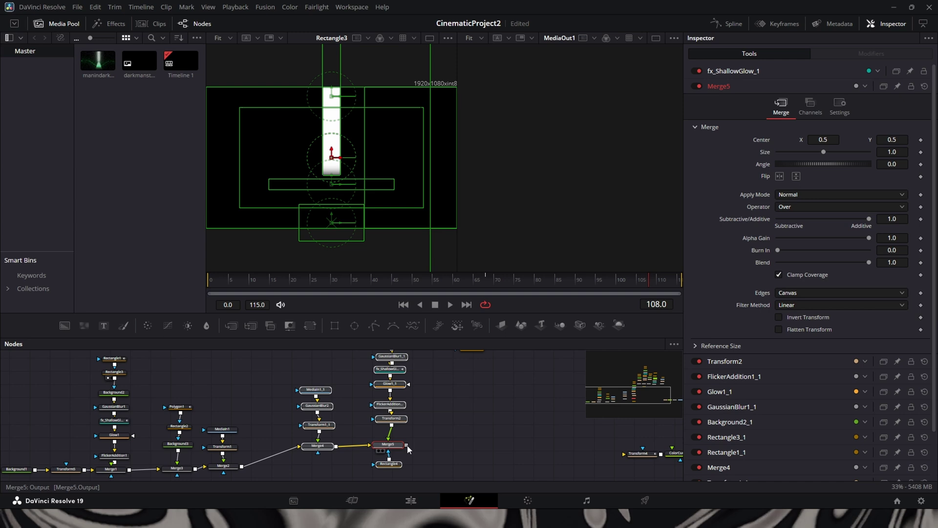
drag(406, 445, 677, 452)
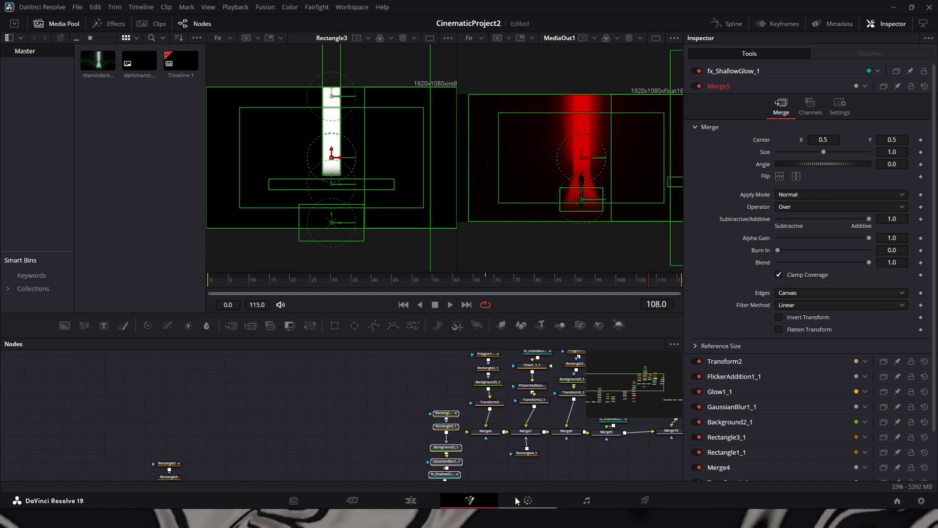
scroll(473, 377, down, 4)
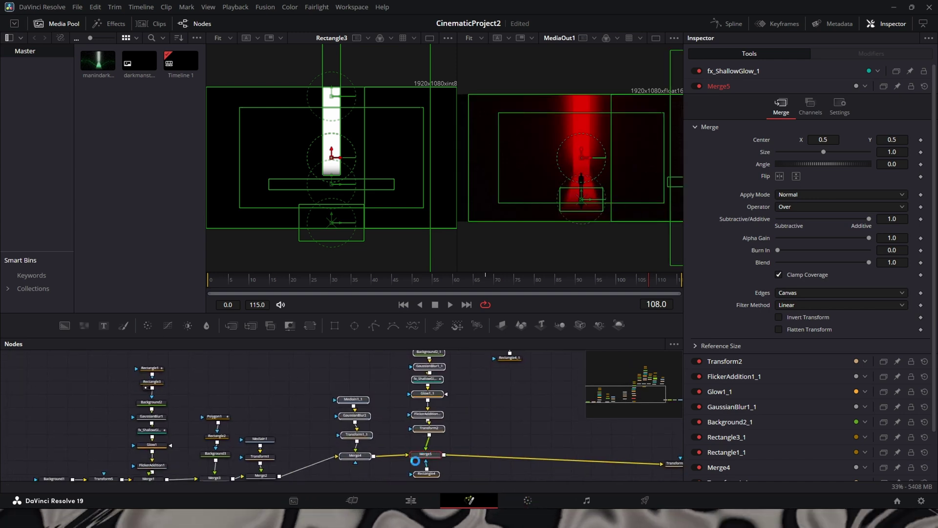
- Reposition the pasted group and shift MediaIn1, Transform1 and Merge2 in the node graph
drag(415, 460, 390, 480)
scroll(448, 478, up, 2)
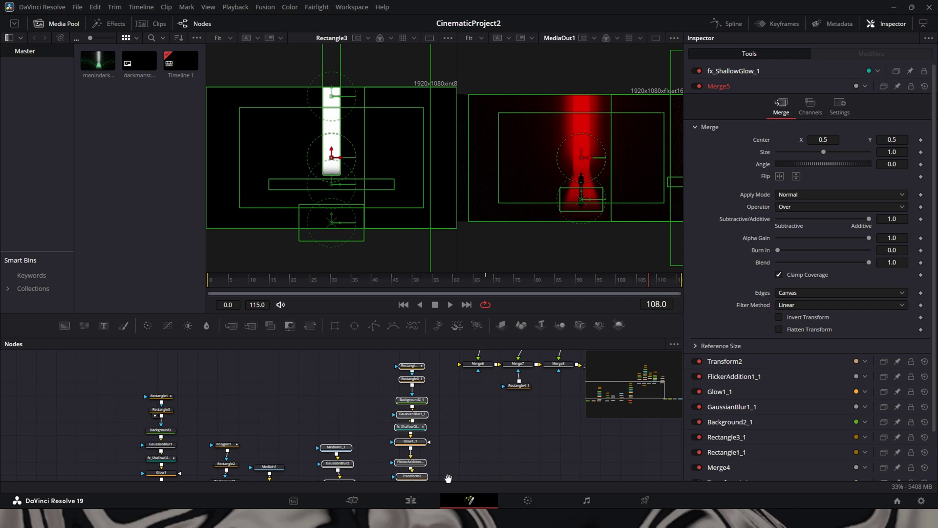
drag(448, 477, 449, 407)
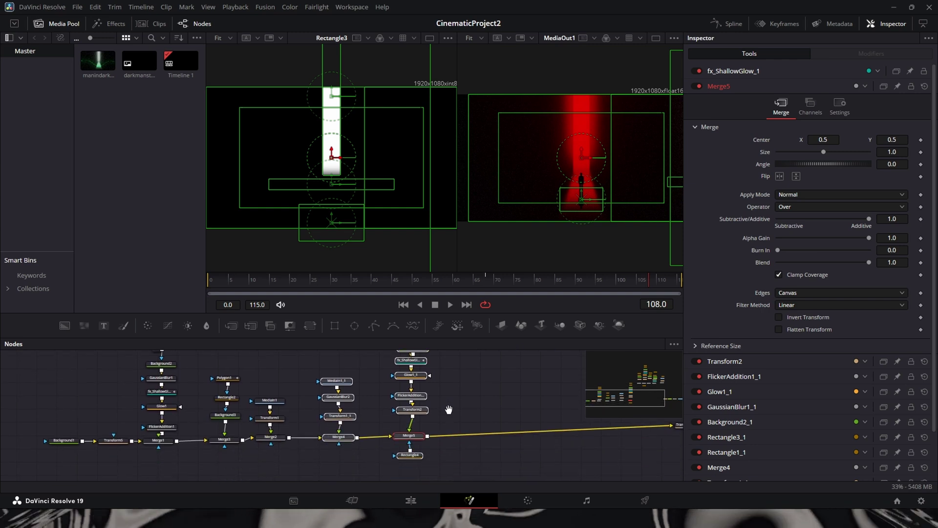
click(477, 400)
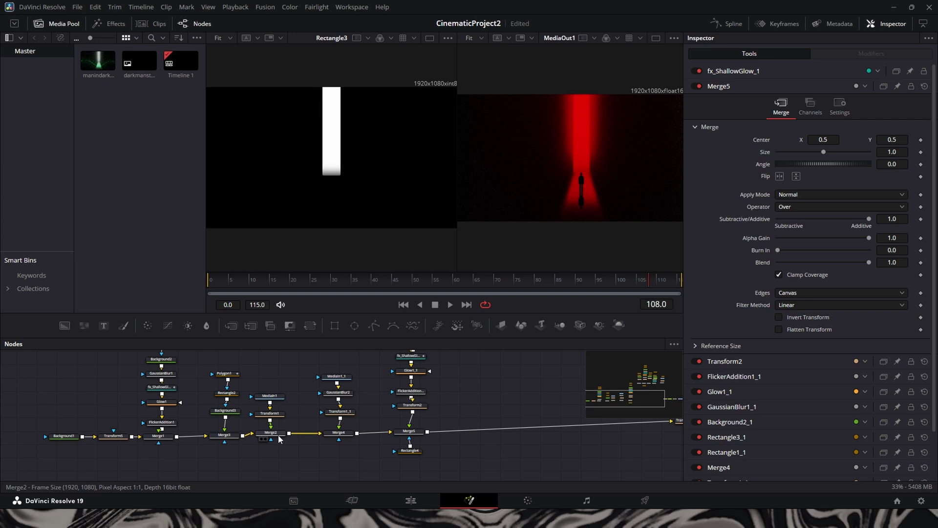
drag(287, 391, 279, 438)
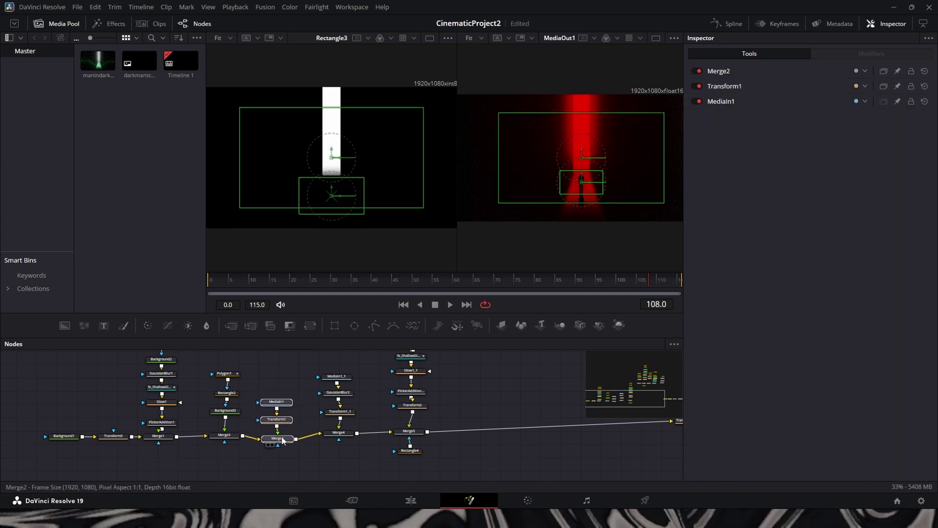
click(339, 435)
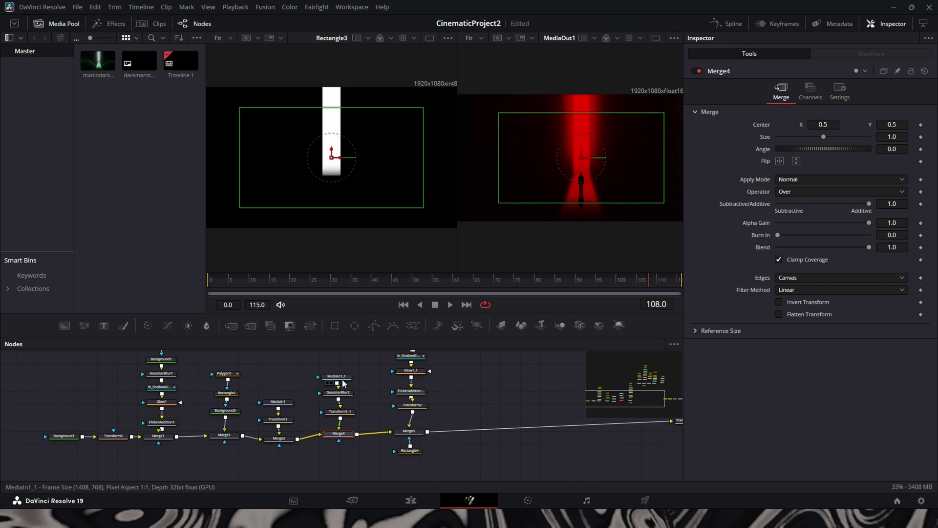
click(339, 377)
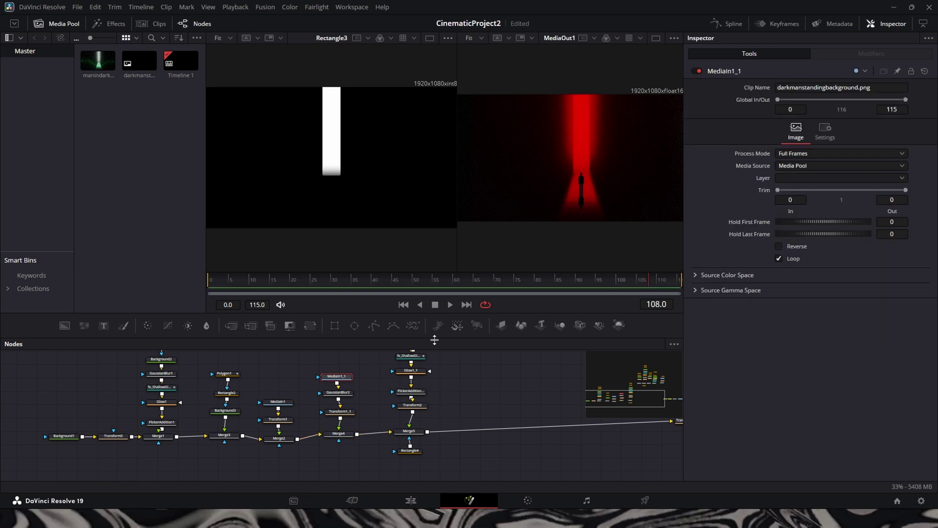
click(279, 403)
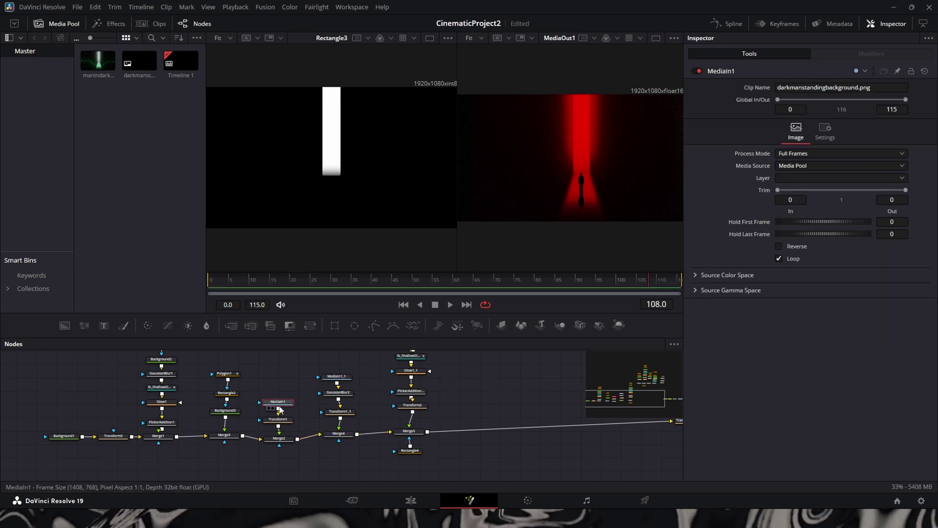
drag(261, 391, 279, 413)
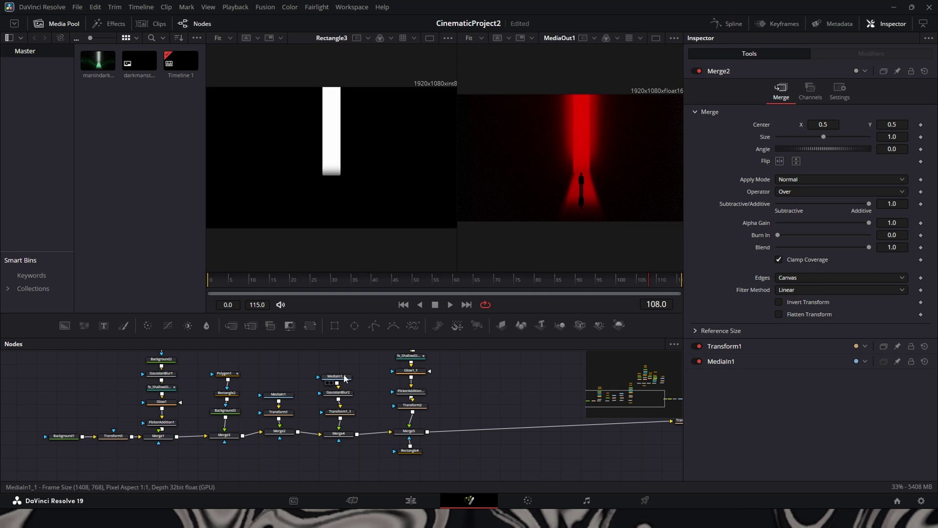
click(344, 377)
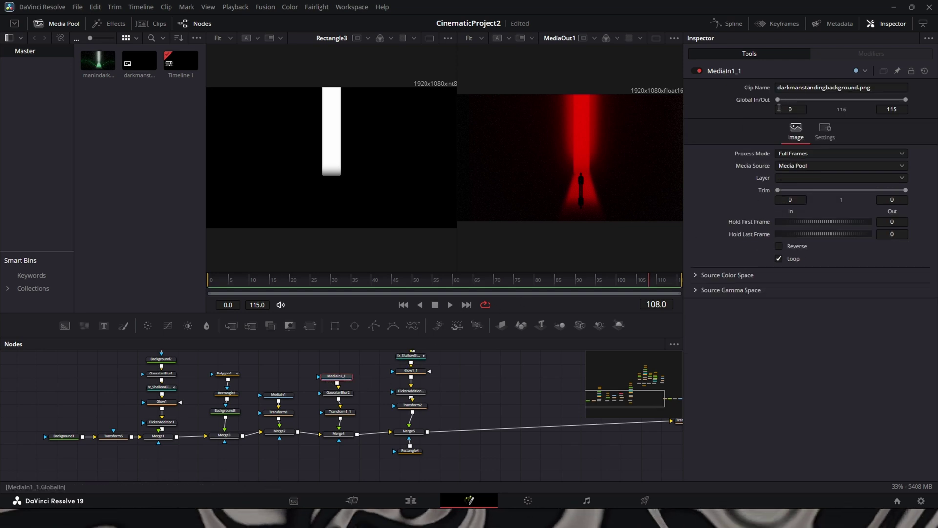
click(343, 415)
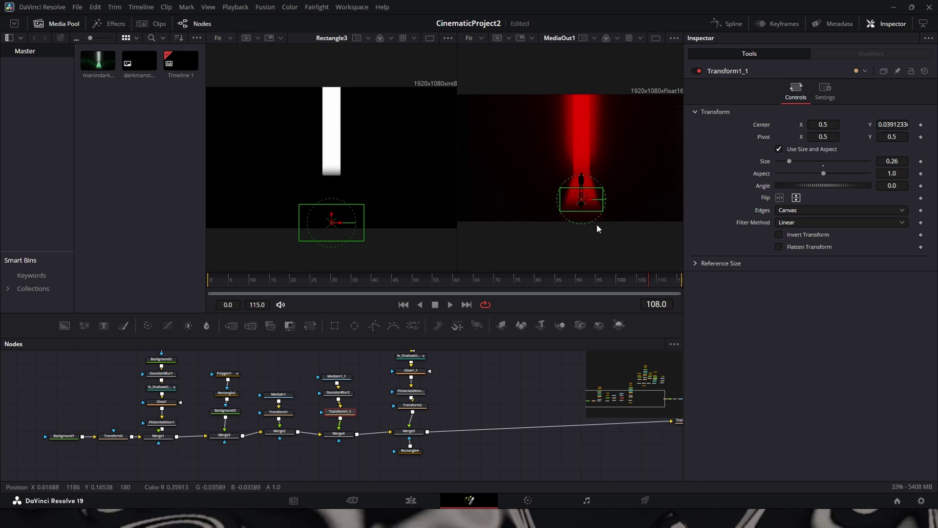
scroll(628, 172, up, 2)
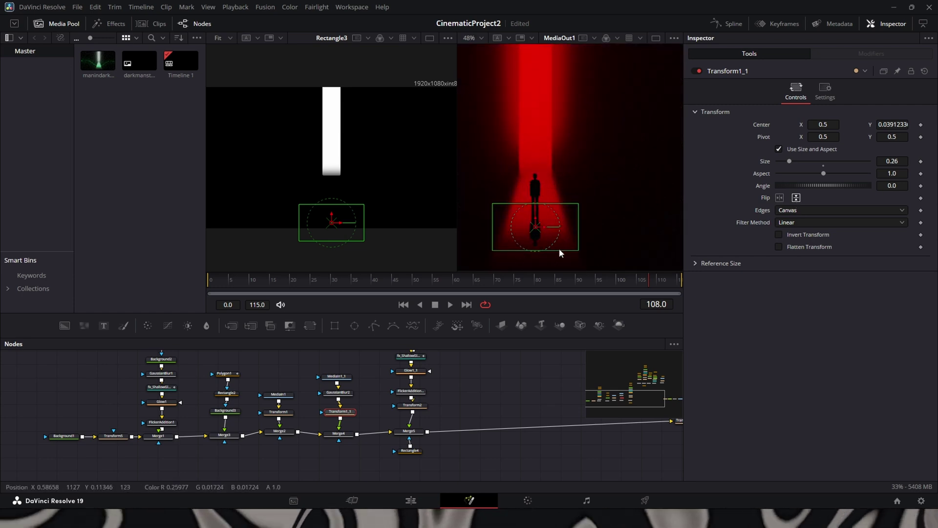
click(338, 392)
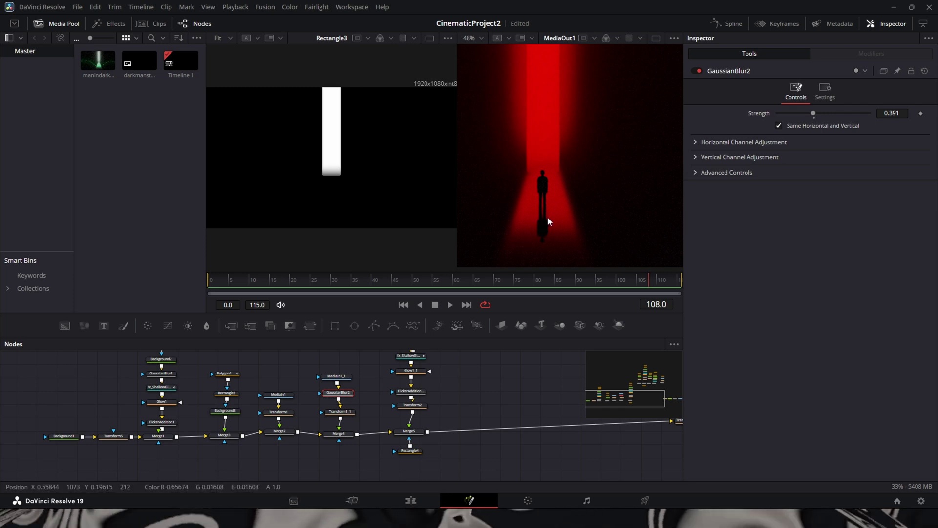
drag(257, 386, 318, 445)
- Inspect the Rectangle1_1 shape and preview the beam from frame 64 onward
click(340, 435)
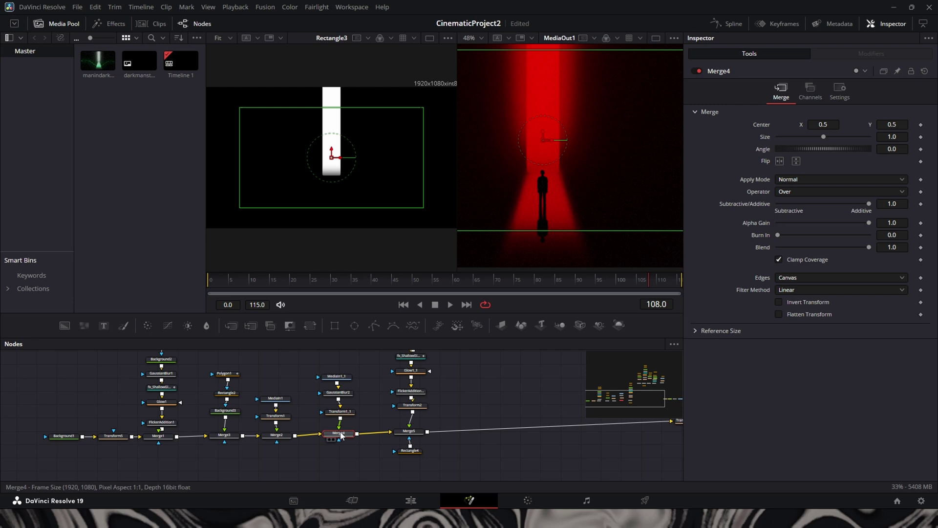
scroll(450, 429, up, 3)
scroll(450, 429, right, 1)
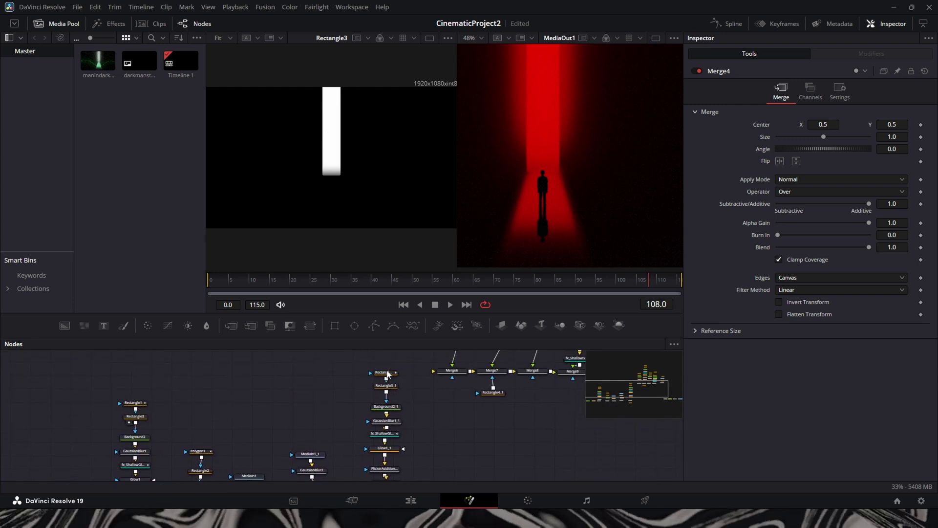
click(386, 375)
scroll(577, 206, down, 1)
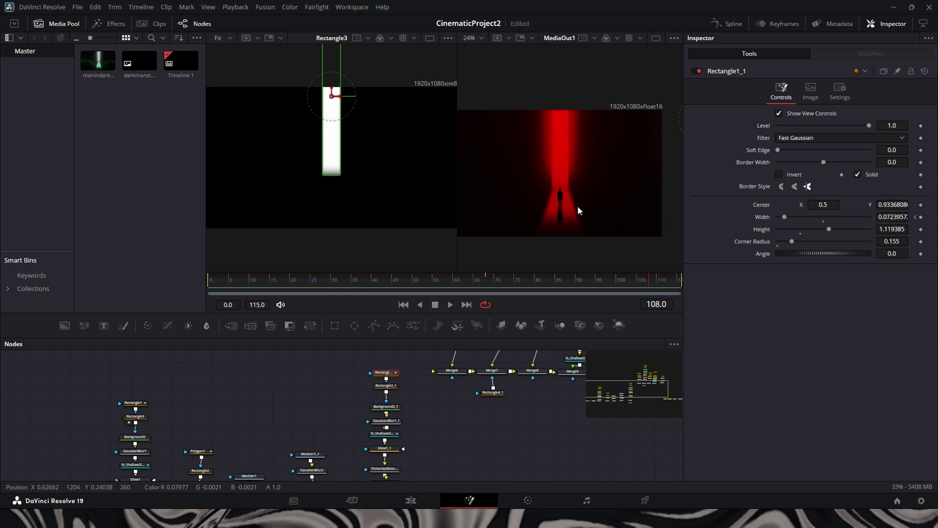
click(472, 284)
drag(472, 285, 496, 286)
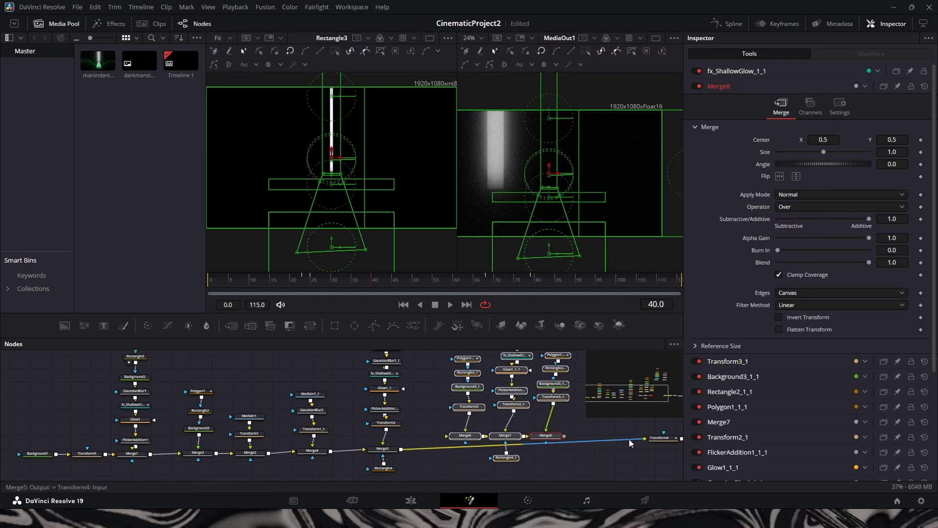
- Route Merge8's output into Transform4, then preview the composite over frames 40–73
drag(629, 438, 446, 435)
drag(564, 435, 645, 438)
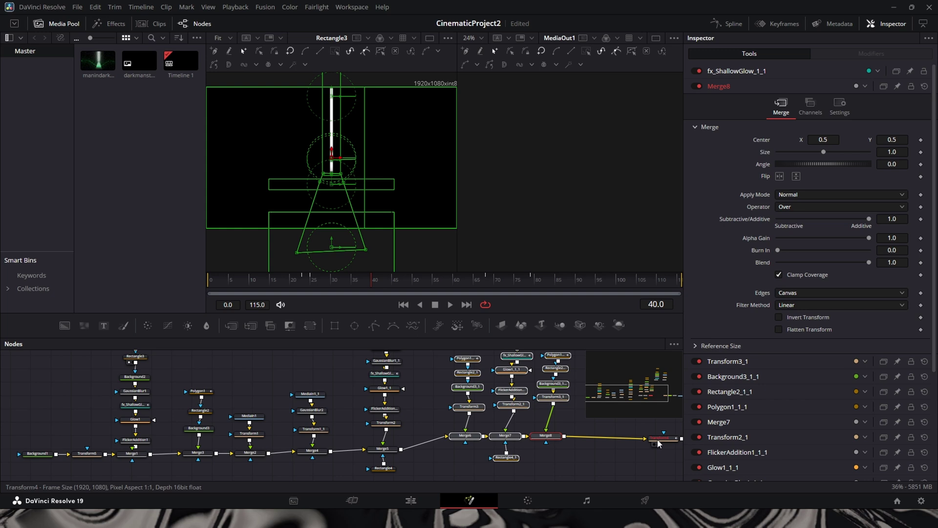
drag(545, 438, 521, 452)
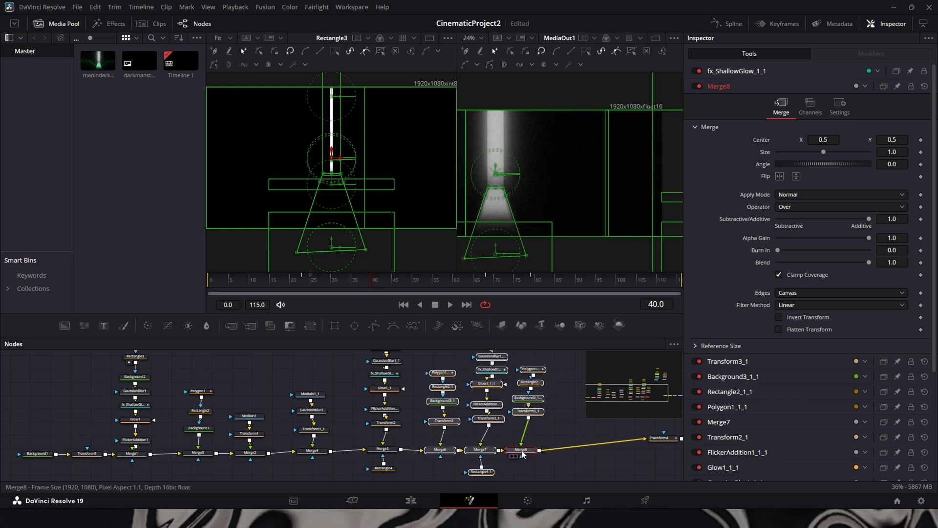
click(561, 420)
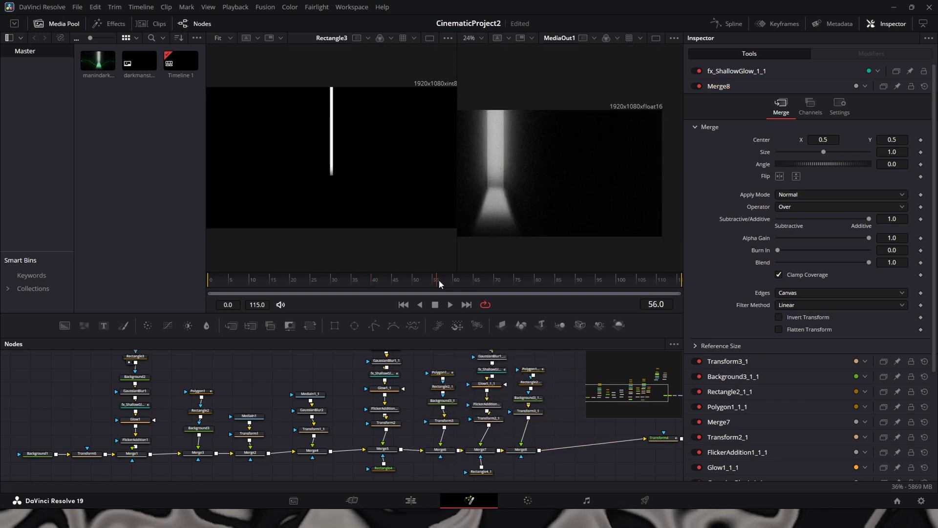
drag(439, 279, 306, 292)
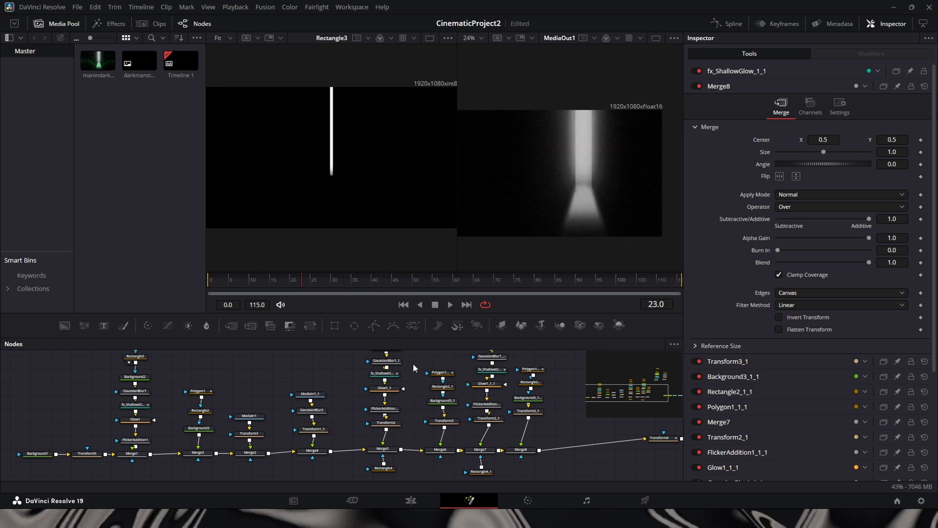
drag(413, 362, 368, 388)
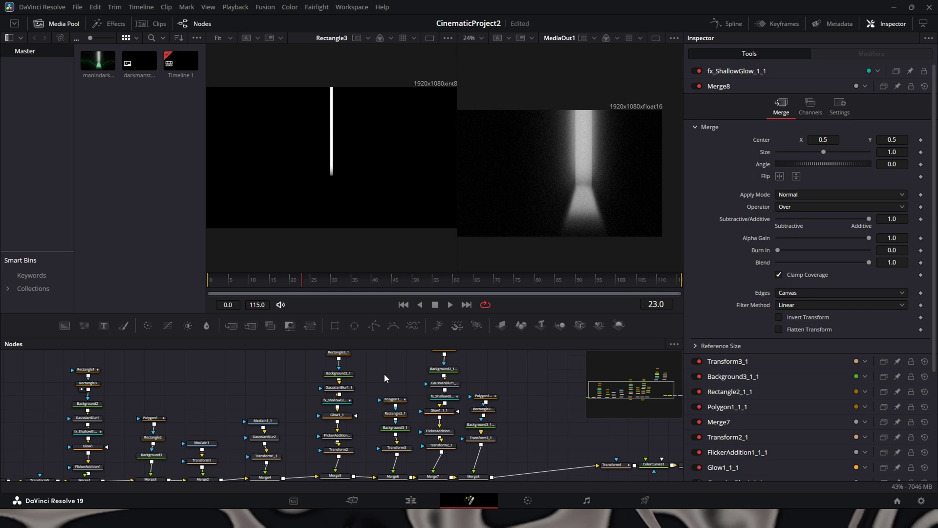
click(339, 353)
scroll(341, 358, up, 1)
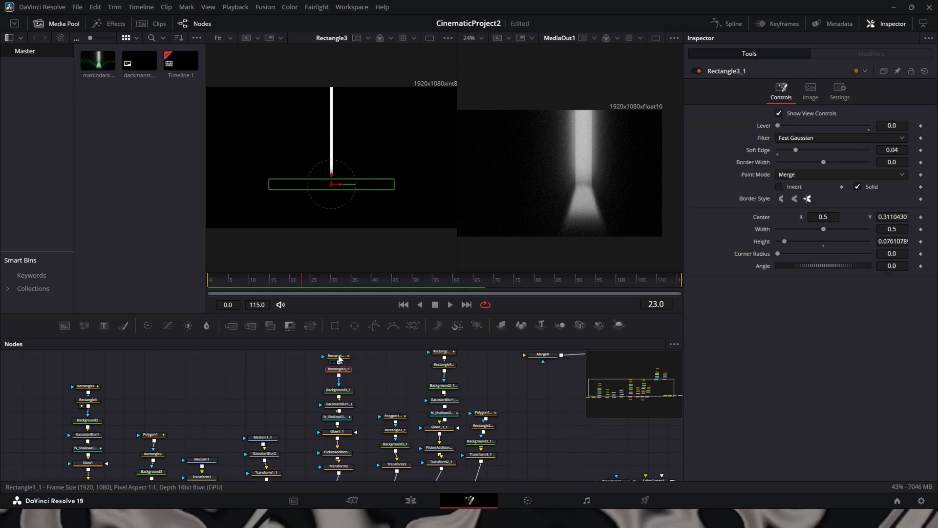
drag(386, 280, 450, 286)
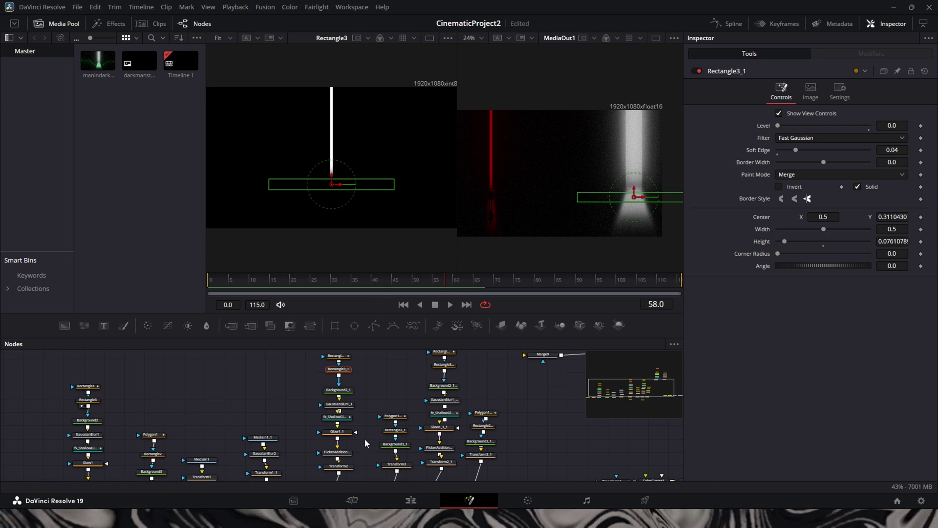
drag(186, 424, 310, 347)
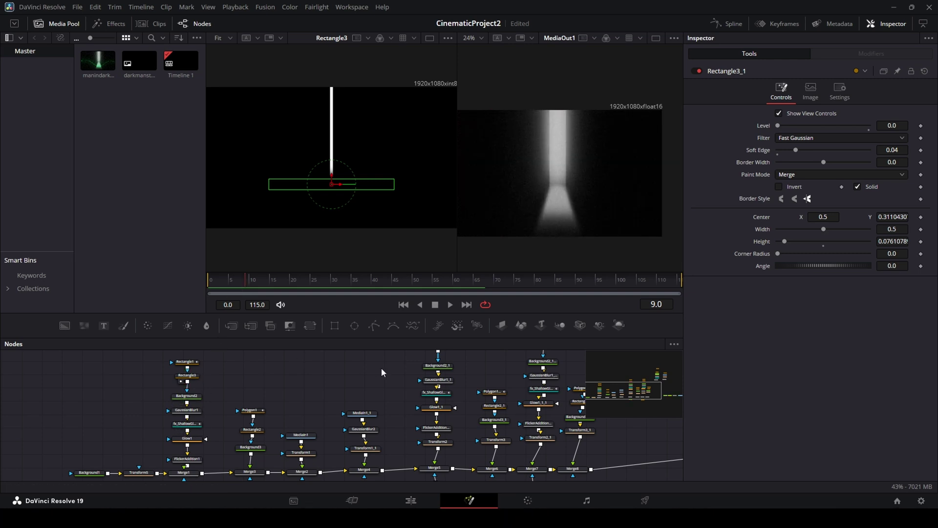
click(453, 288)
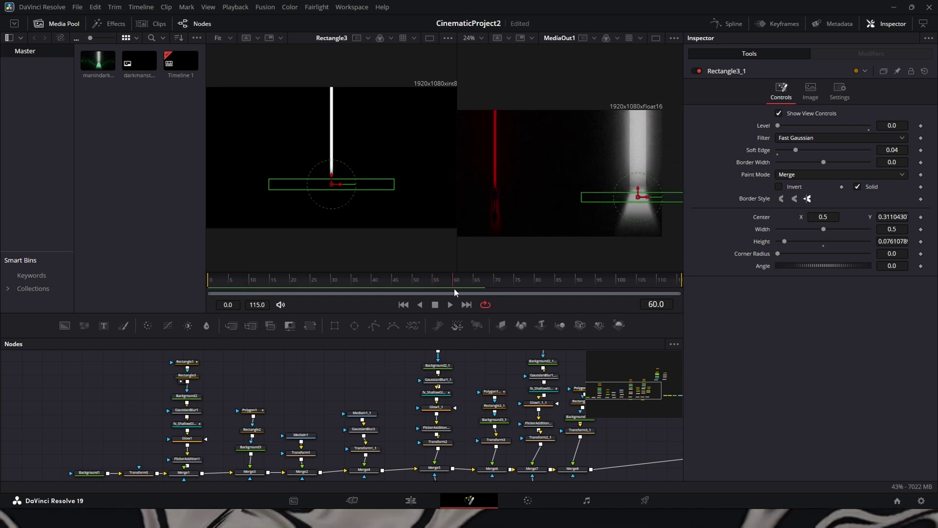
drag(462, 371, 403, 379)
drag(442, 280, 409, 279)
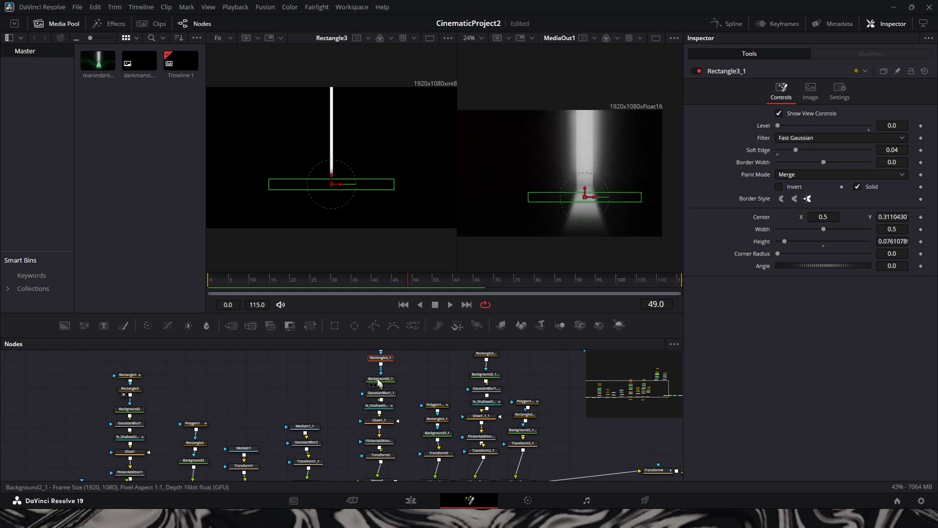
click(378, 380)
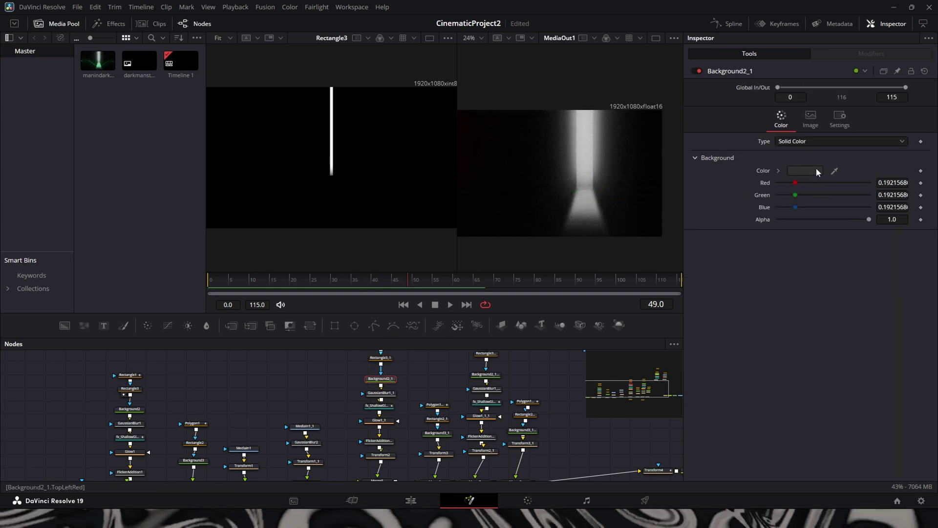
click(814, 171)
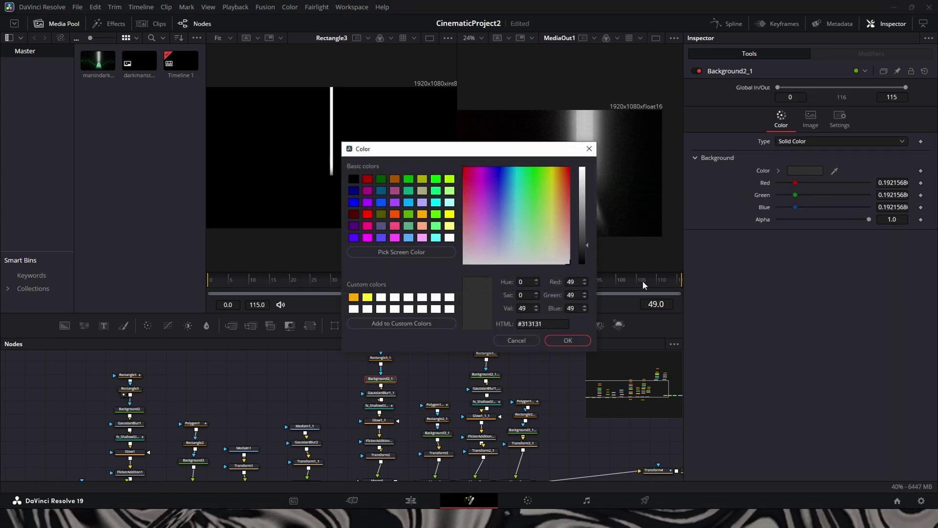
click(513, 340)
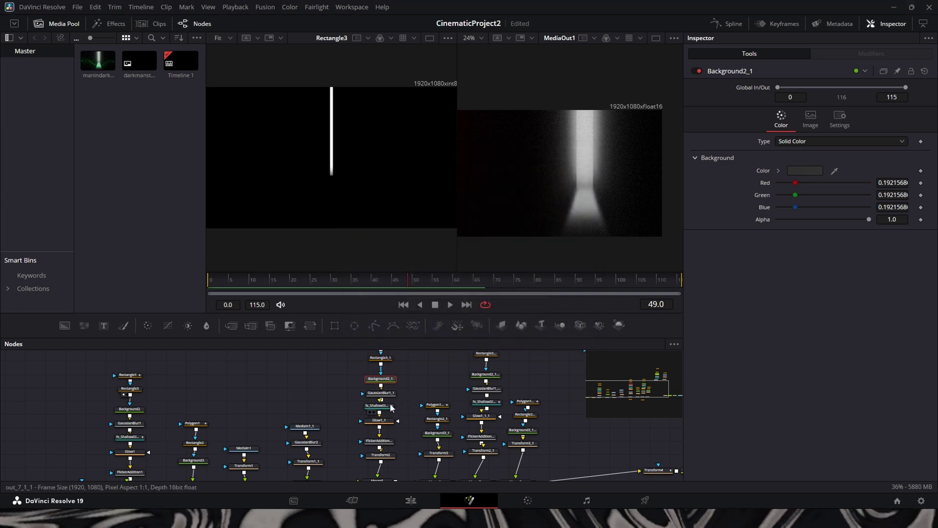
scroll(406, 398, down, 2)
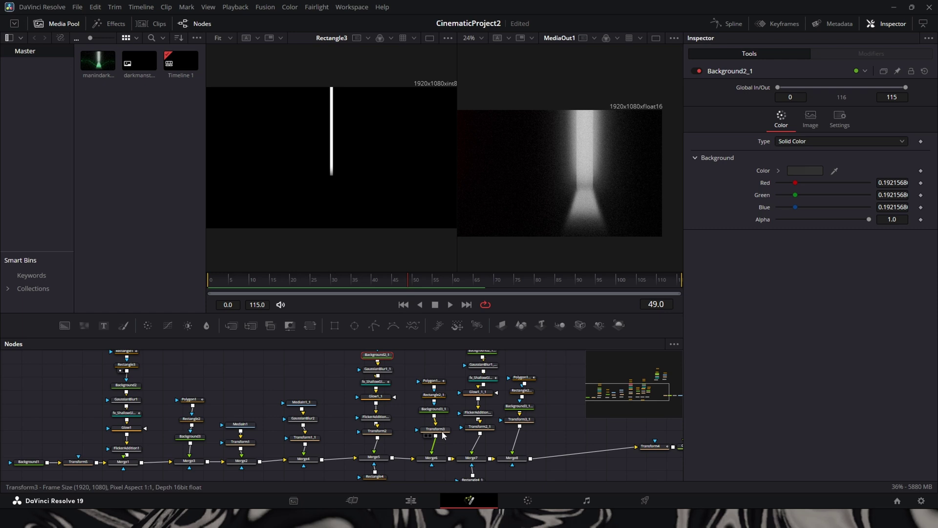
mouse_move(448, 433)
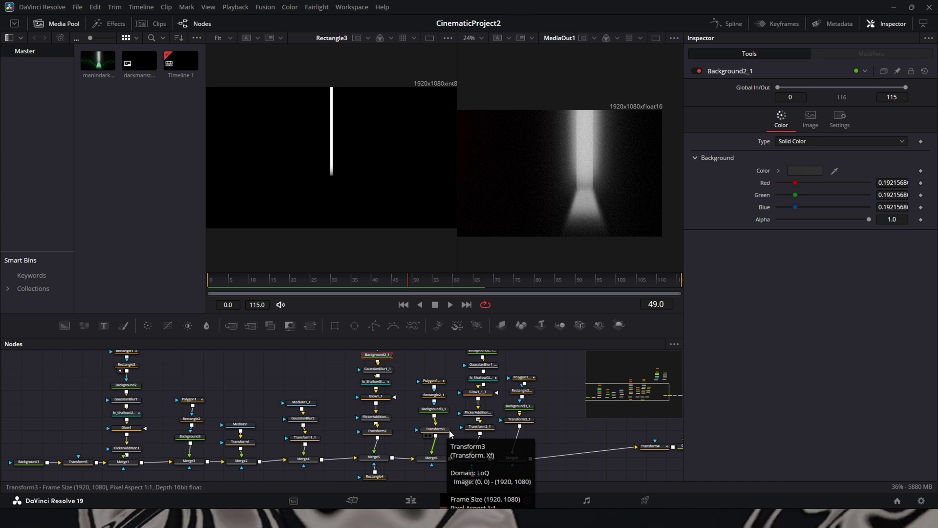
- Review the Polygon1_1 and Rectangle2_1 beam shapes and nudge Merge9 with its upstream nodes
scroll(520, 421, up, 3)
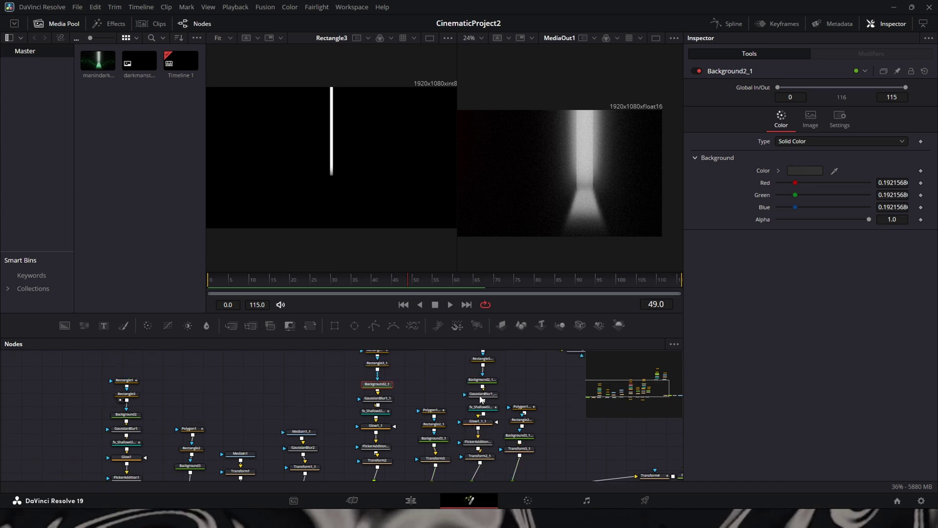
drag(421, 367, 535, 448)
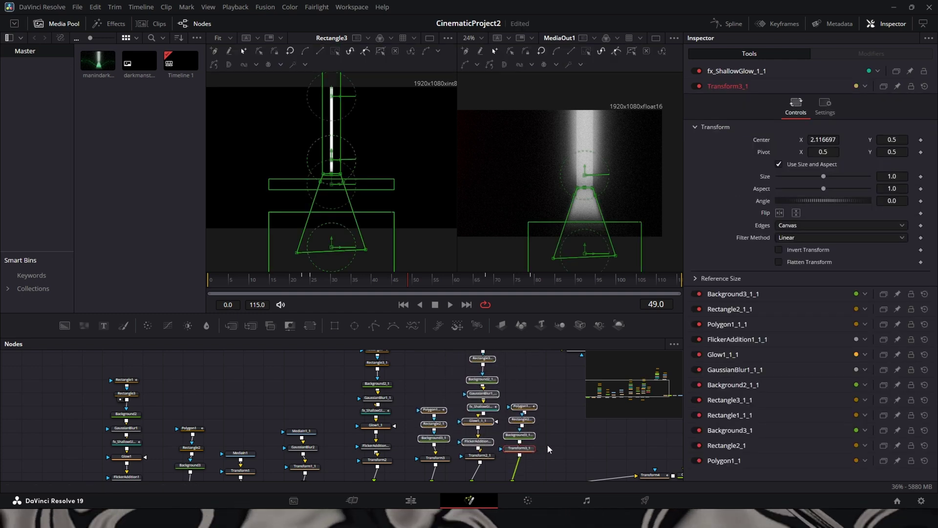
click(548, 445)
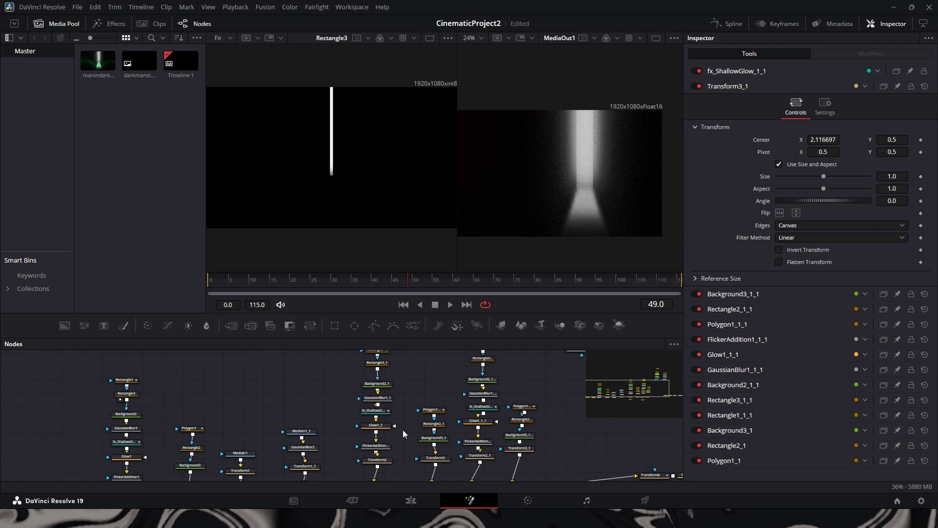
mouse_move(406, 414)
mouse_down()
mouse_move(410, 380)
mouse_move(419, 408)
mouse_up()
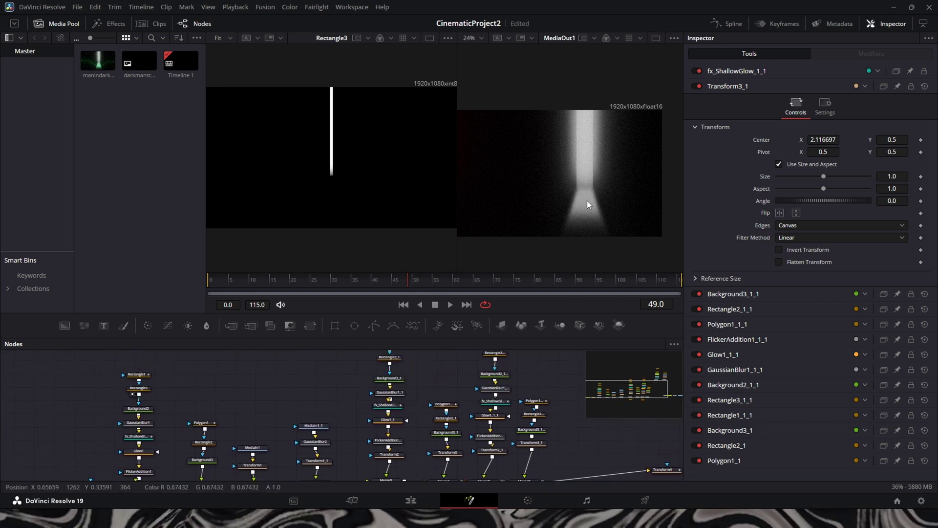
drag(557, 432, 504, 399)
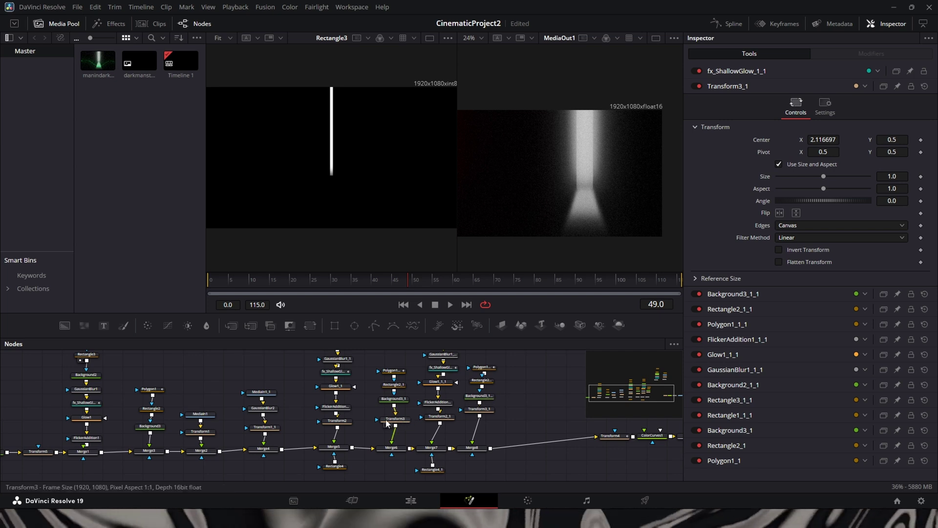
click(394, 370)
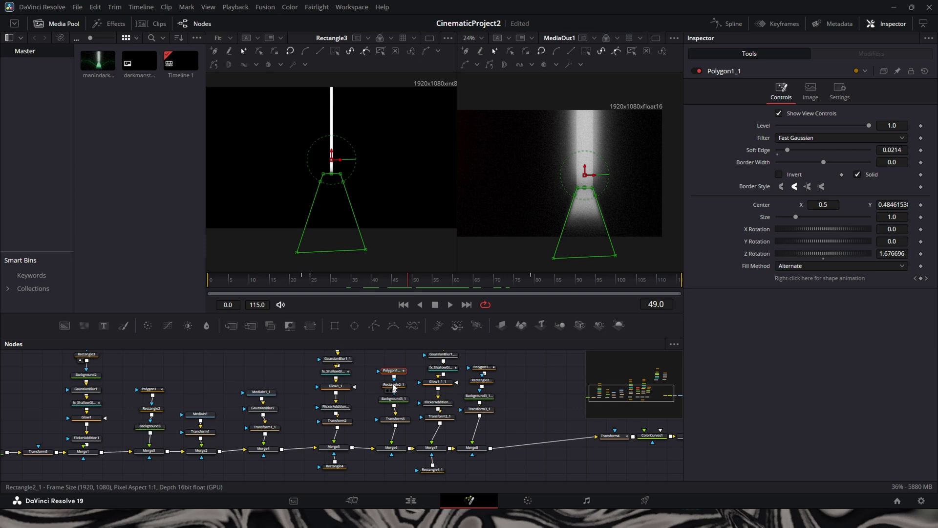
click(393, 385)
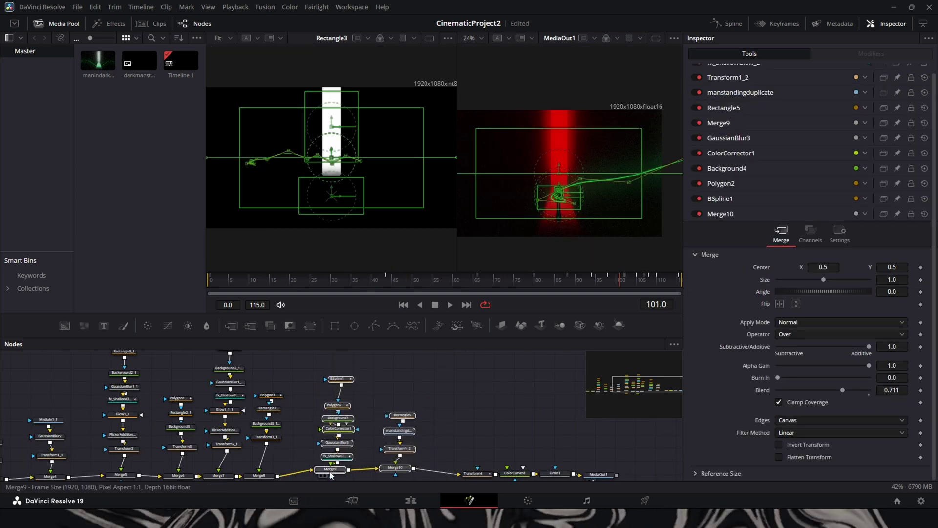
drag(331, 475, 325, 480)
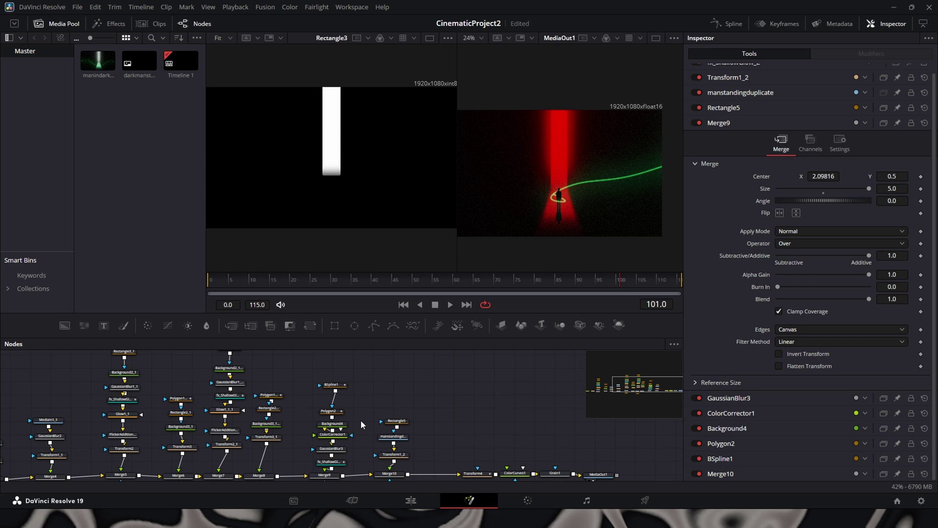
- Select the BSpline1 and Rectangle5 node columns, then show Merge9's size 5.0 and centre X 2.09816
drag(363, 374, 331, 461)
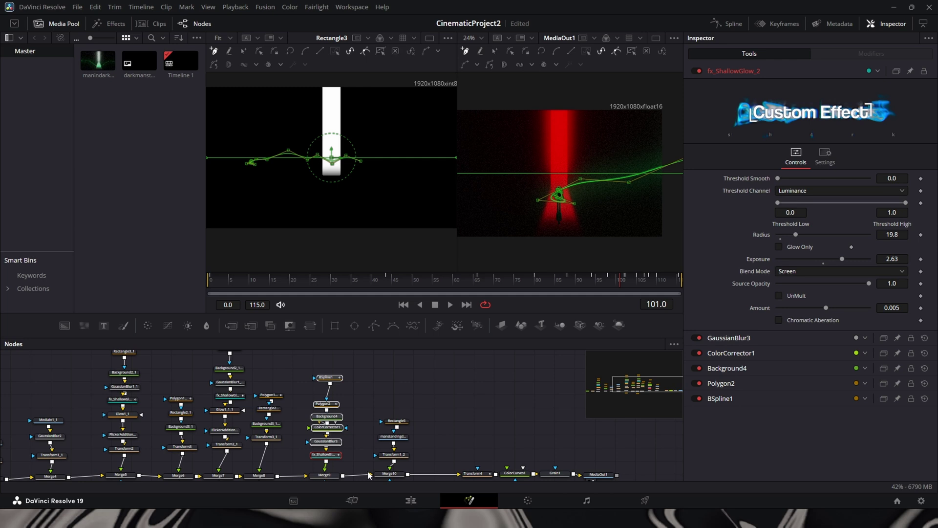
click(380, 410)
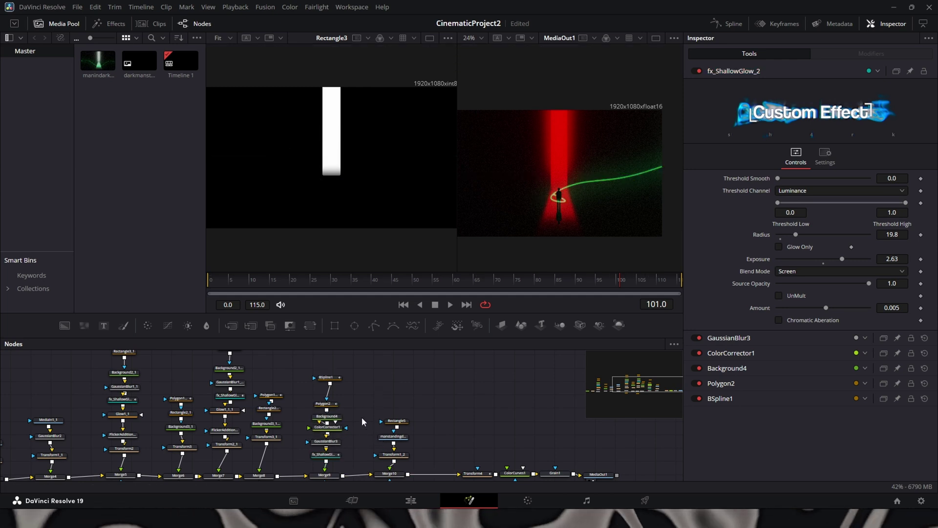
drag(423, 368, 311, 467)
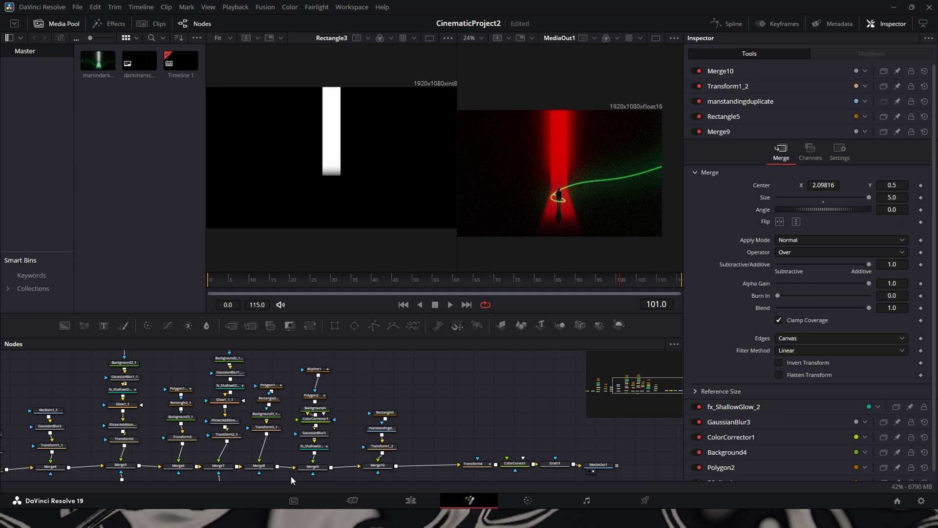
click(323, 465)
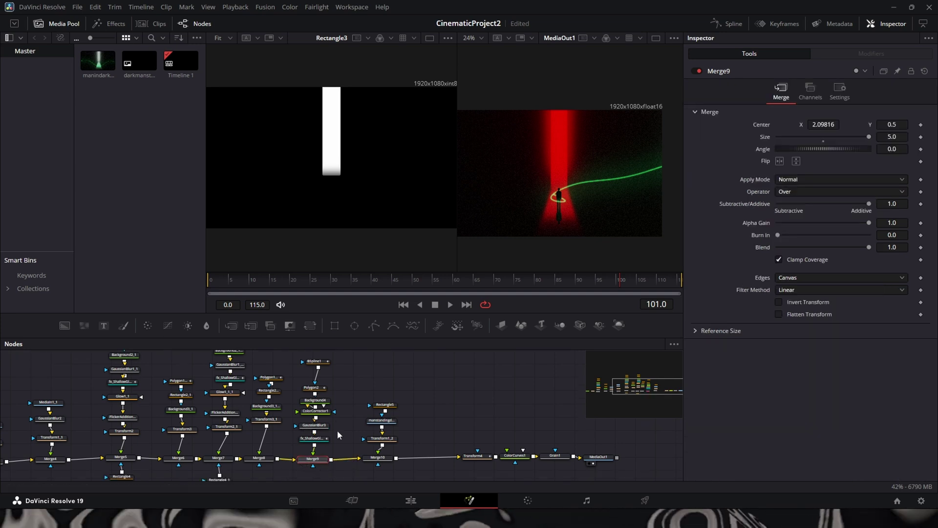
scroll(353, 422, up, 3)
- Load BSpline1 on its own in the viewer and show its control points
click(320, 392)
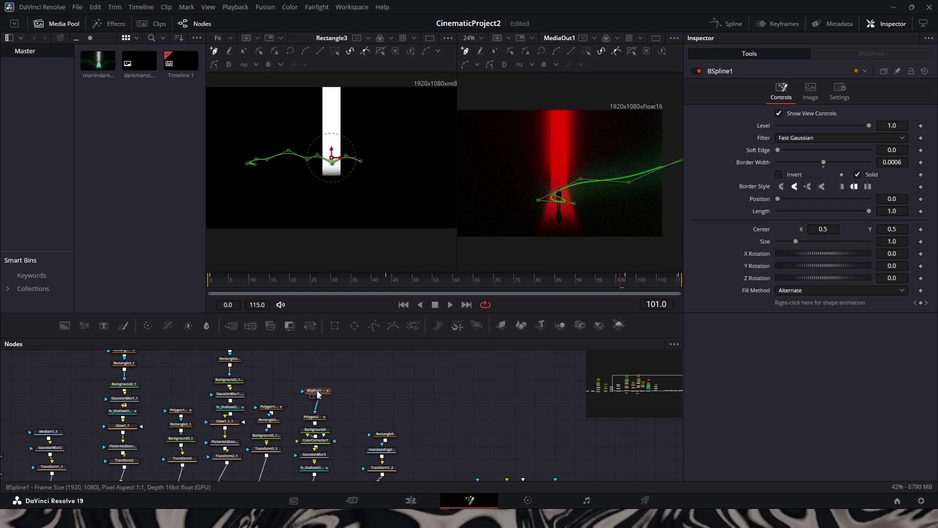
drag(319, 390, 314, 394)
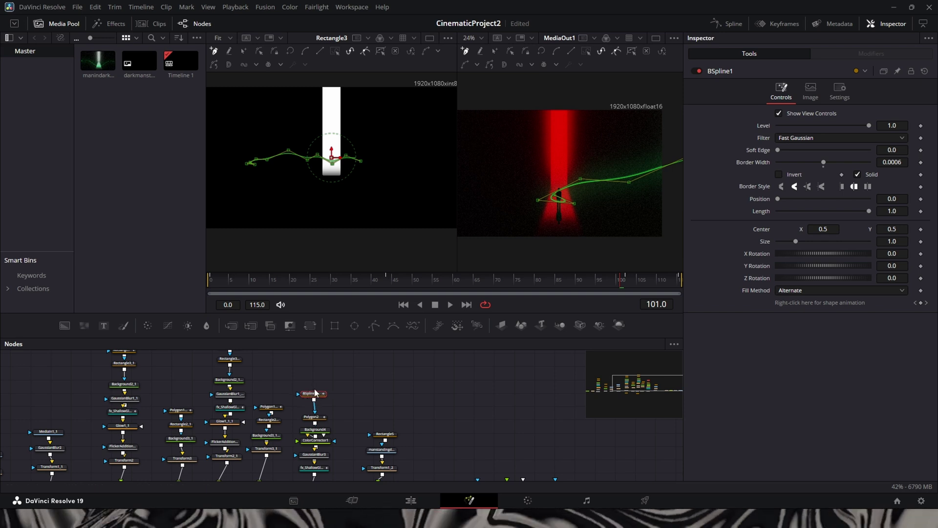
click(307, 399)
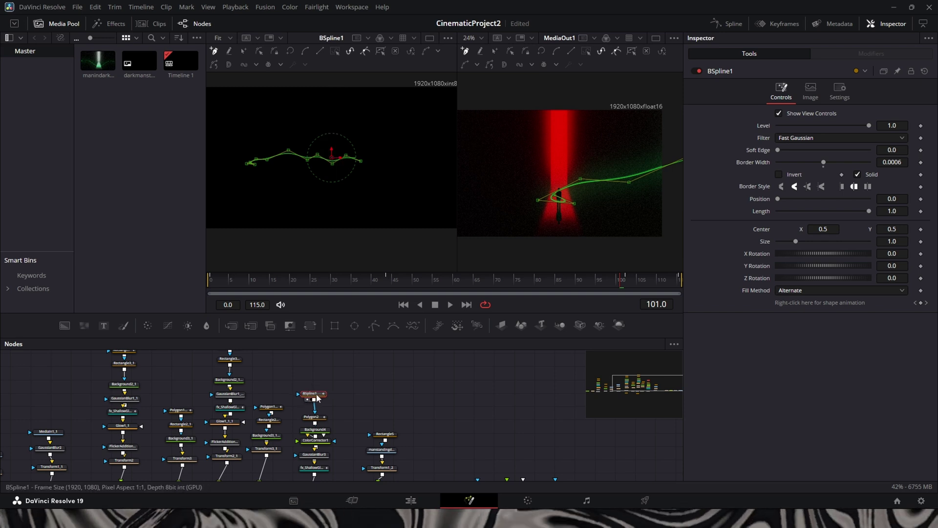
click(362, 391)
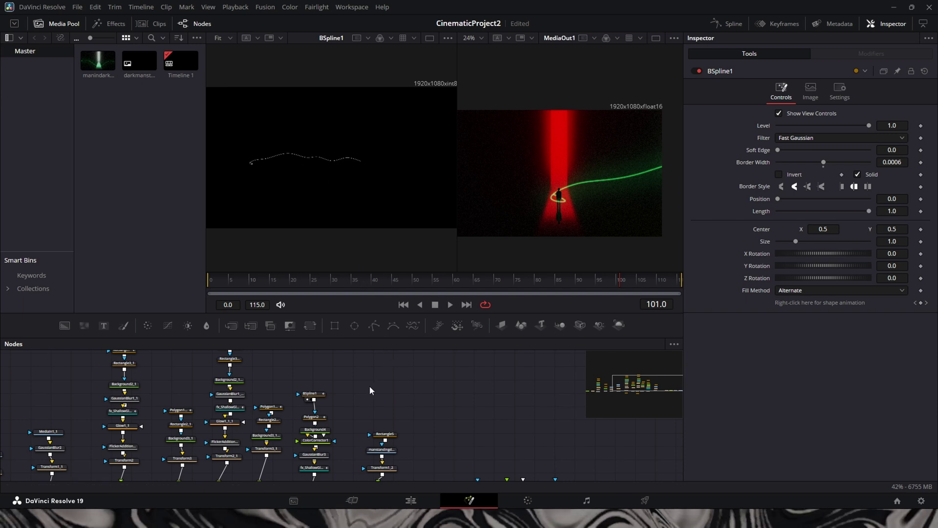
scroll(366, 389, down, 2)
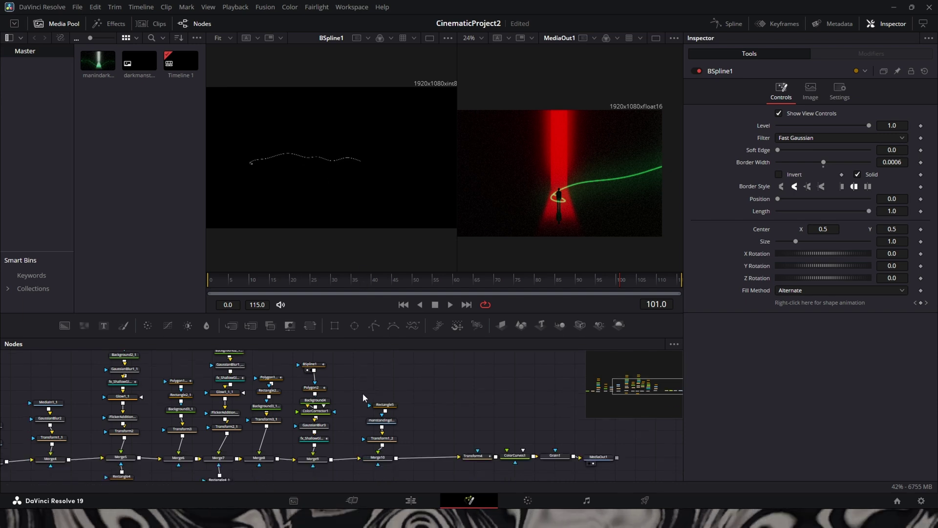
click(320, 370)
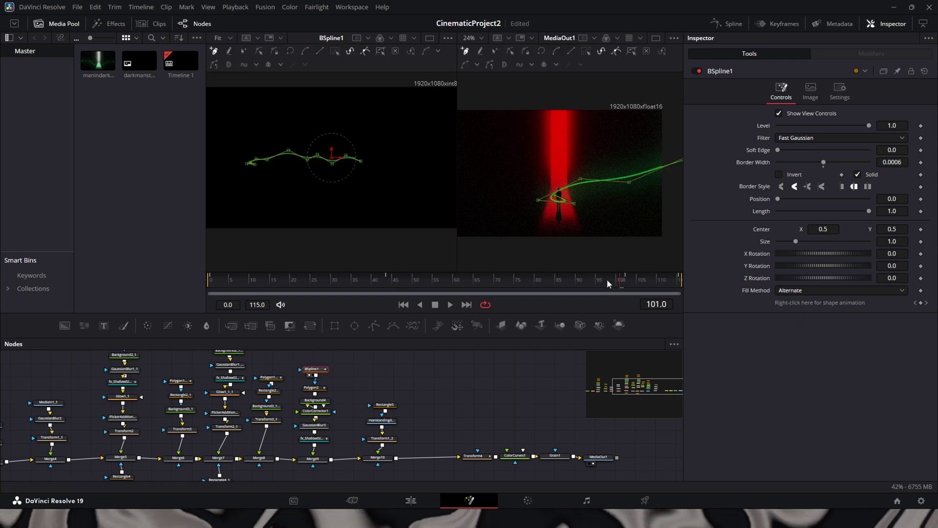
- Scrub the spline animation from frame 6 through 43 to the final frame 115
drag(607, 280, 214, 282)
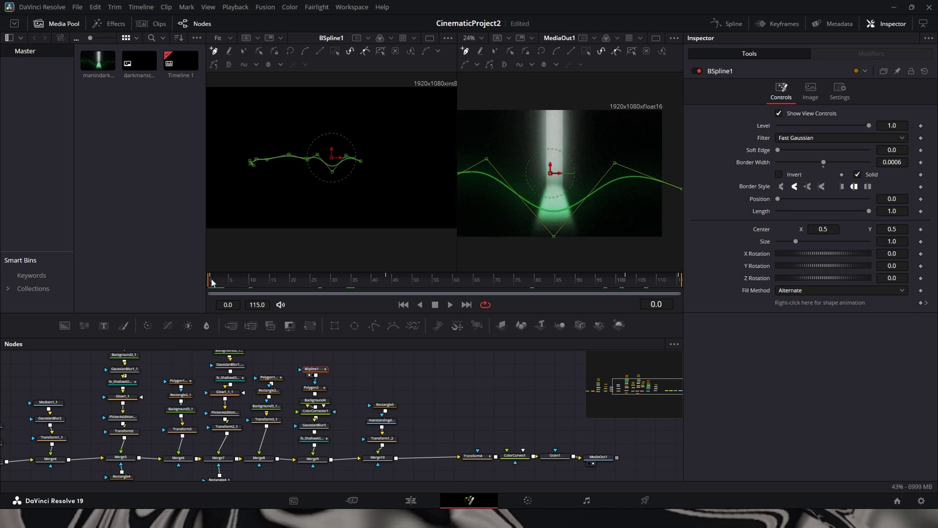
mouse_move(315, 374)
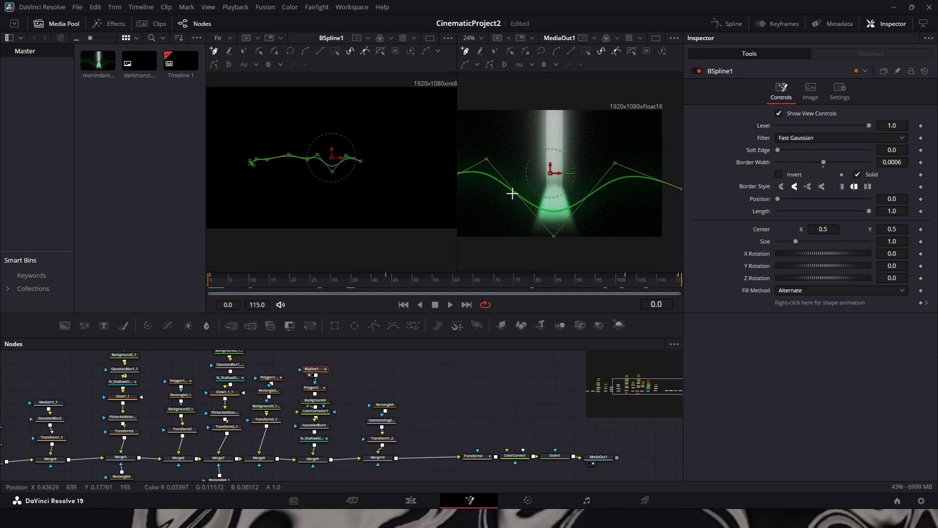
drag(254, 282, 503, 289)
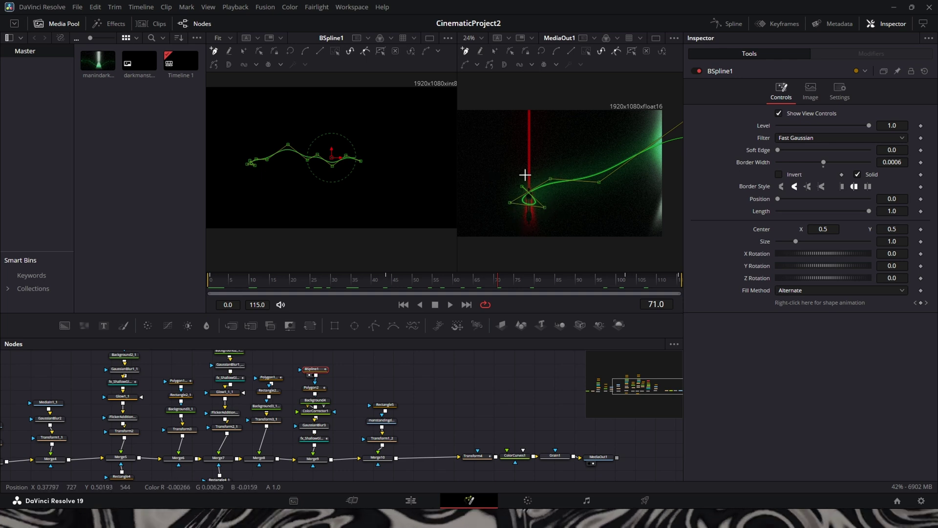
drag(550, 286, 679, 287)
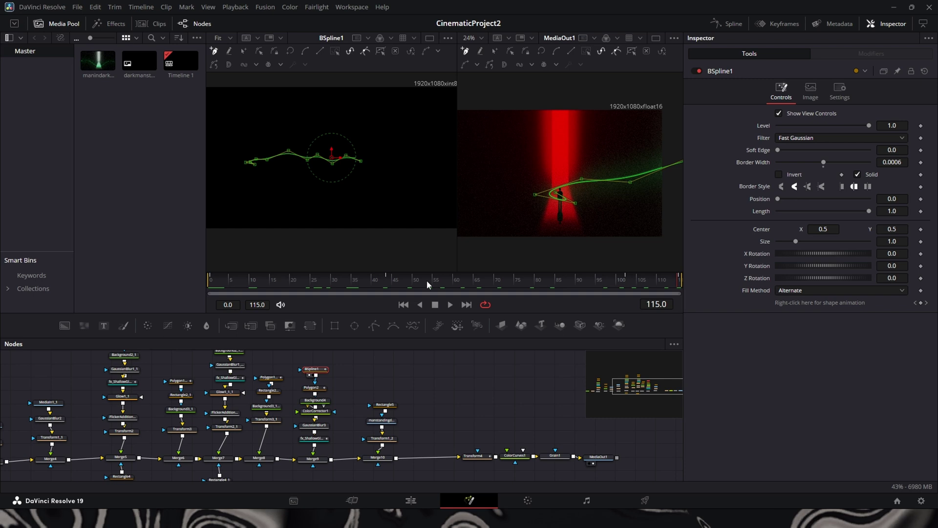
click(397, 277)
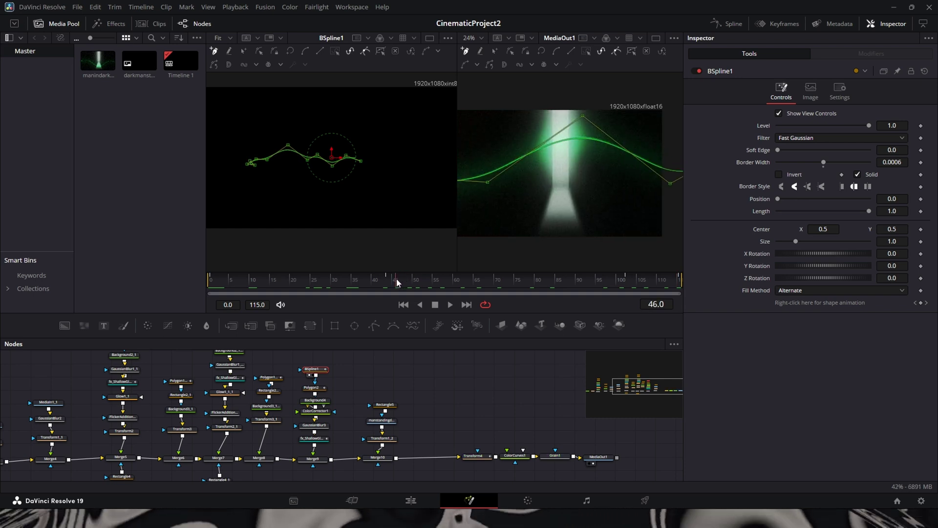
drag(397, 279, 532, 278)
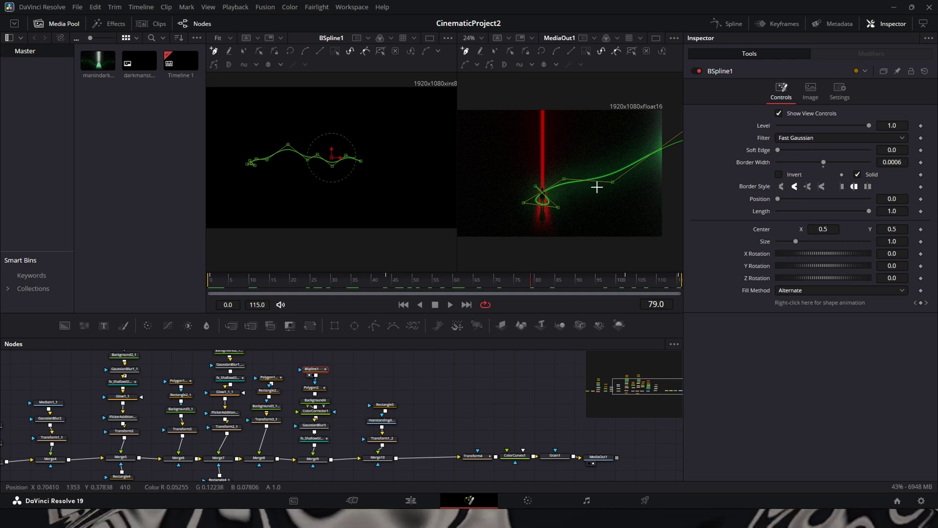
drag(430, 280, 384, 282)
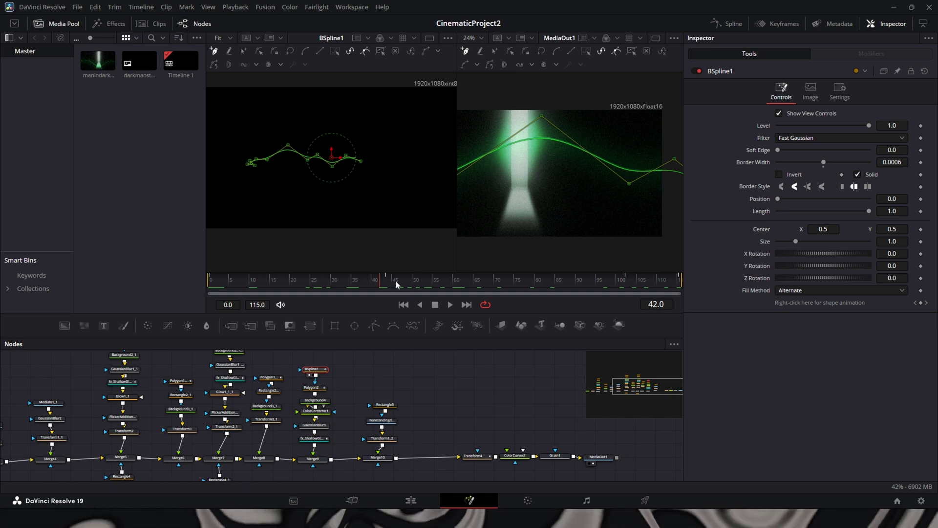
drag(396, 284, 675, 283)
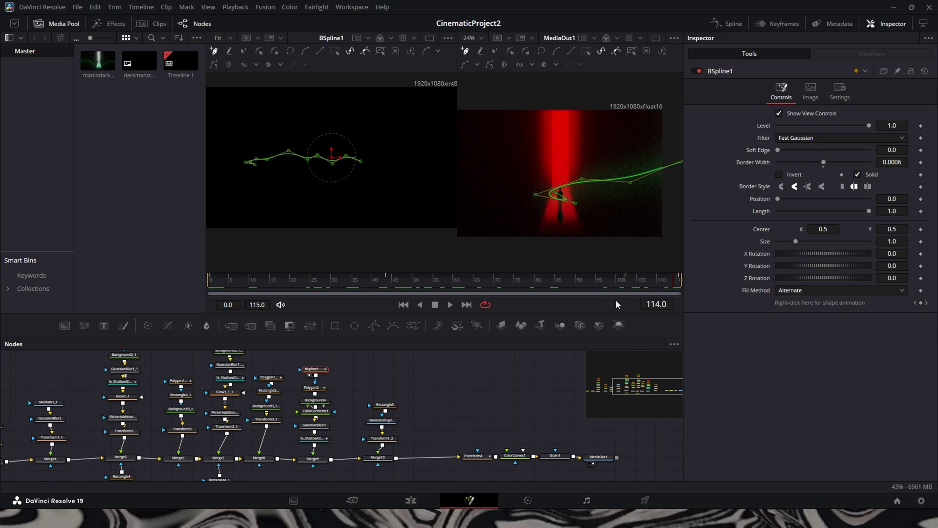
drag(599, 278, 626, 280)
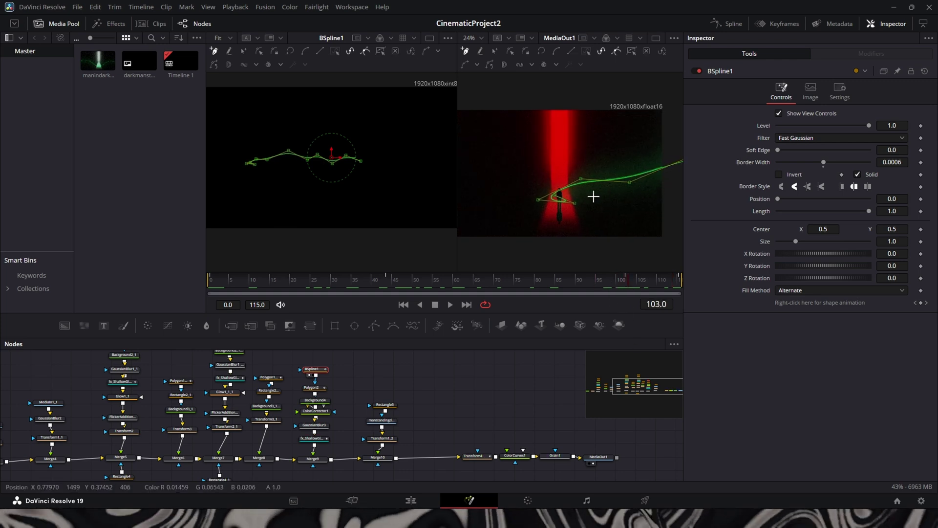
drag(266, 288, 214, 287)
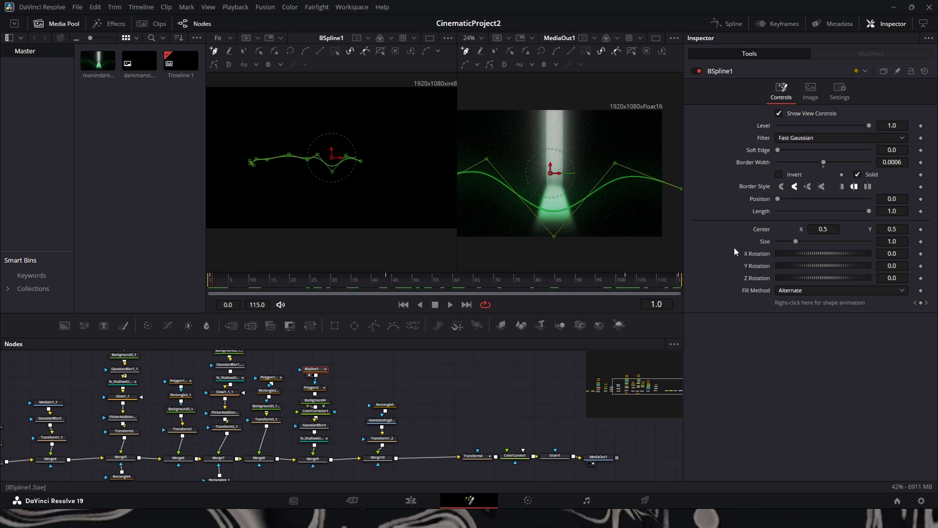
click(679, 281)
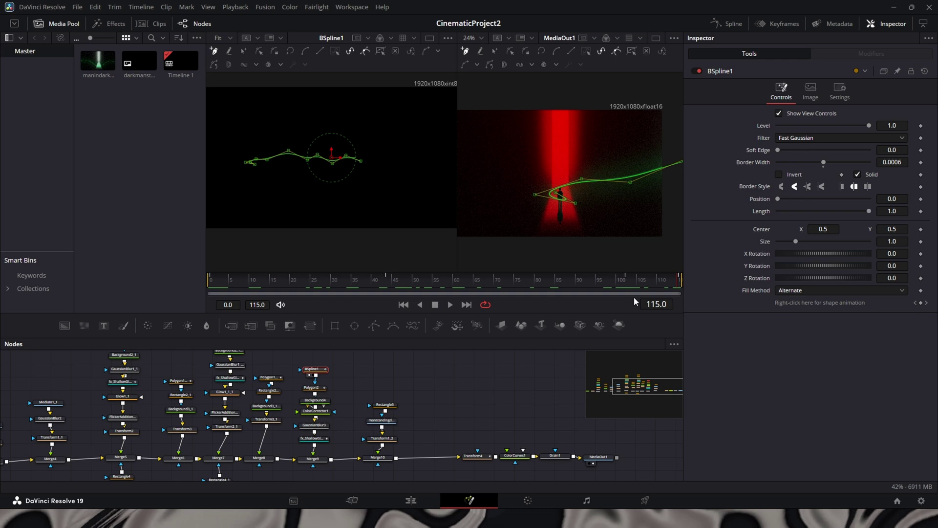
drag(508, 282, 671, 284)
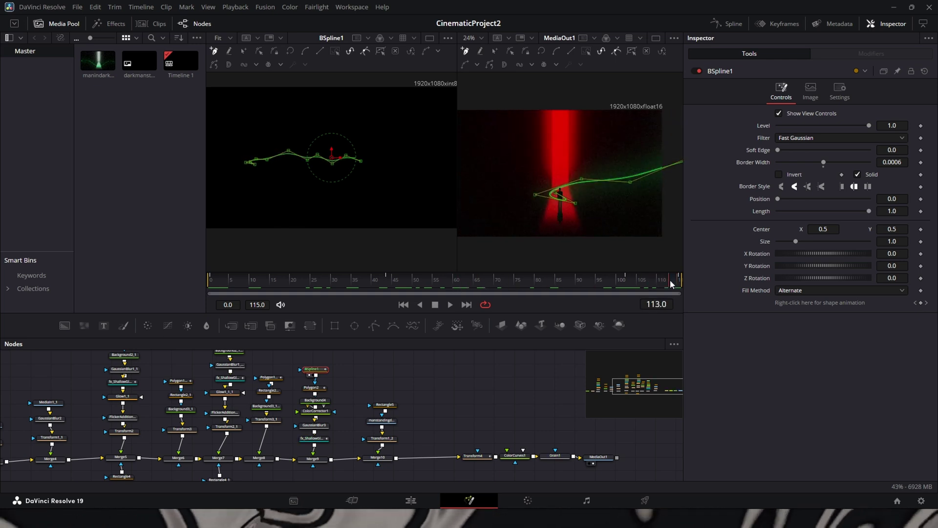
drag(273, 281, 683, 282)
drag(235, 281, 447, 280)
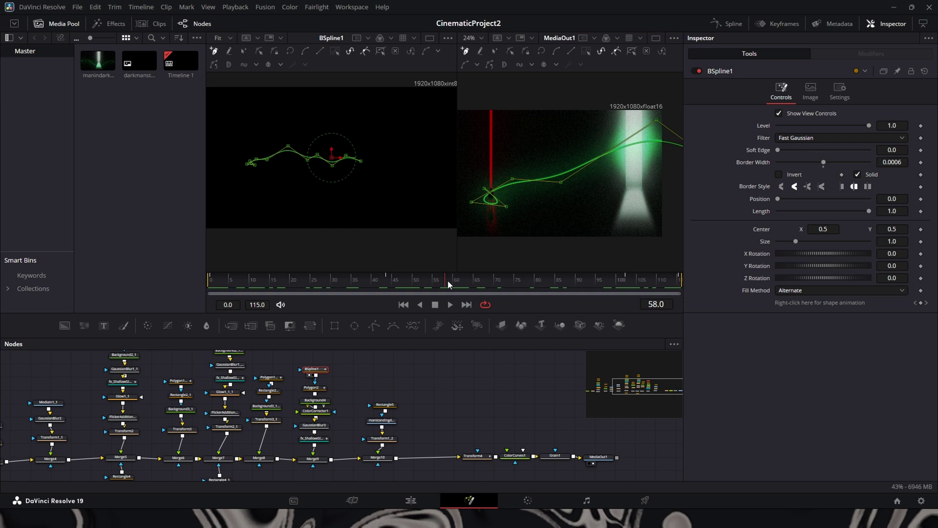
drag(448, 280, 684, 282)
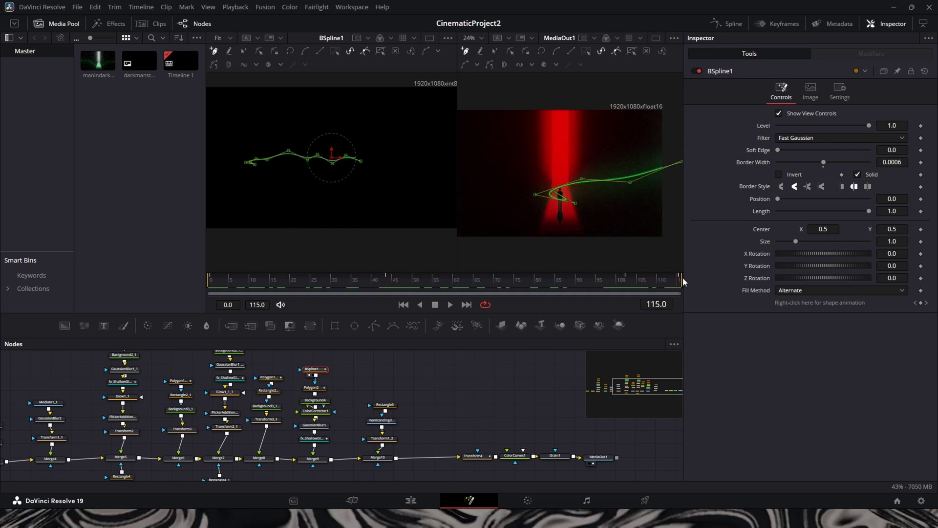
key(Home)
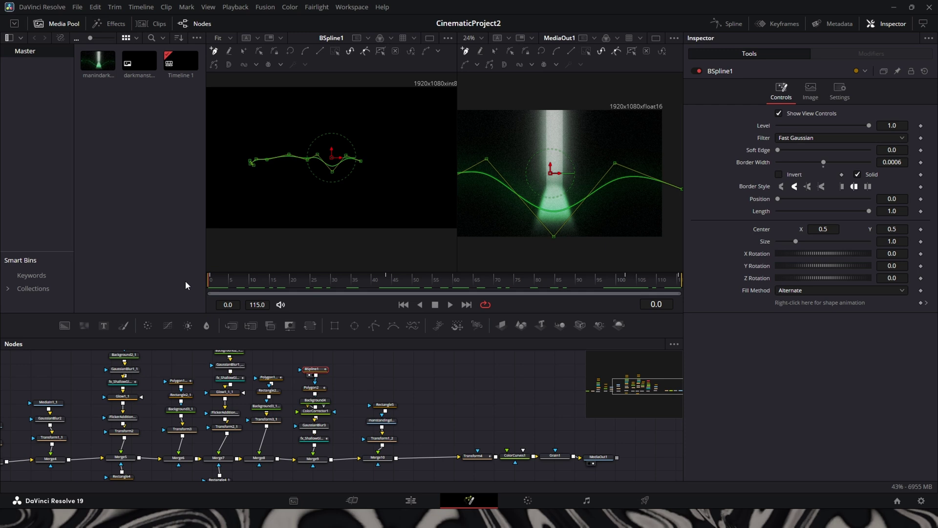
- Preview Polygon2 up to frame 58 and select Background4 to check its gradient
click(312, 387)
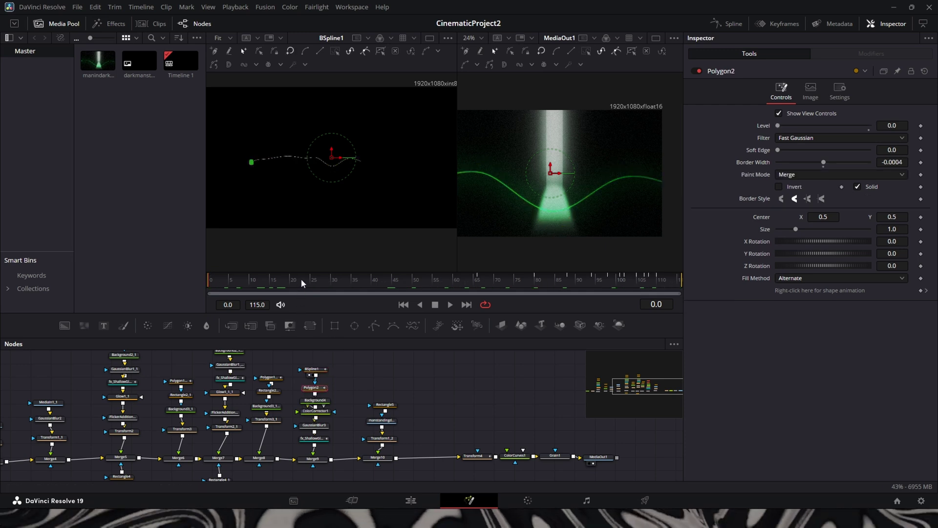
drag(301, 279, 612, 267)
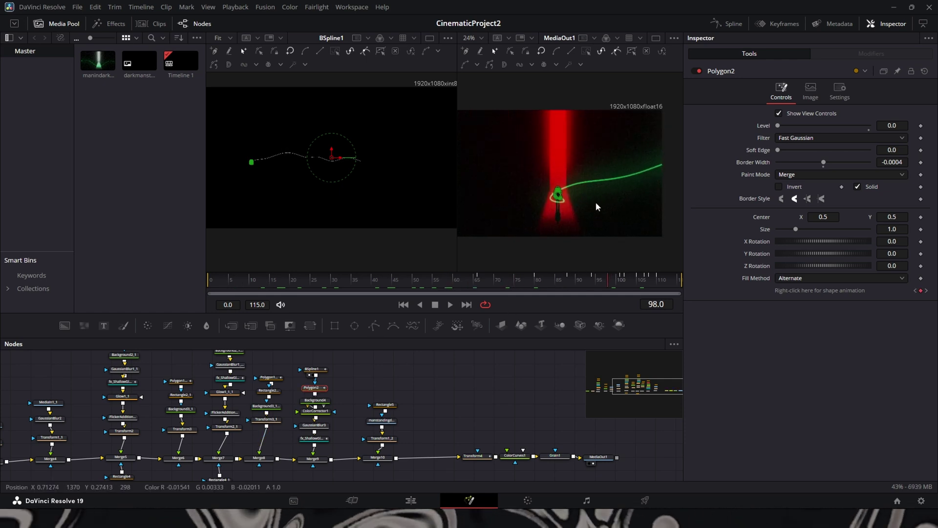
scroll(591, 204, up, 5)
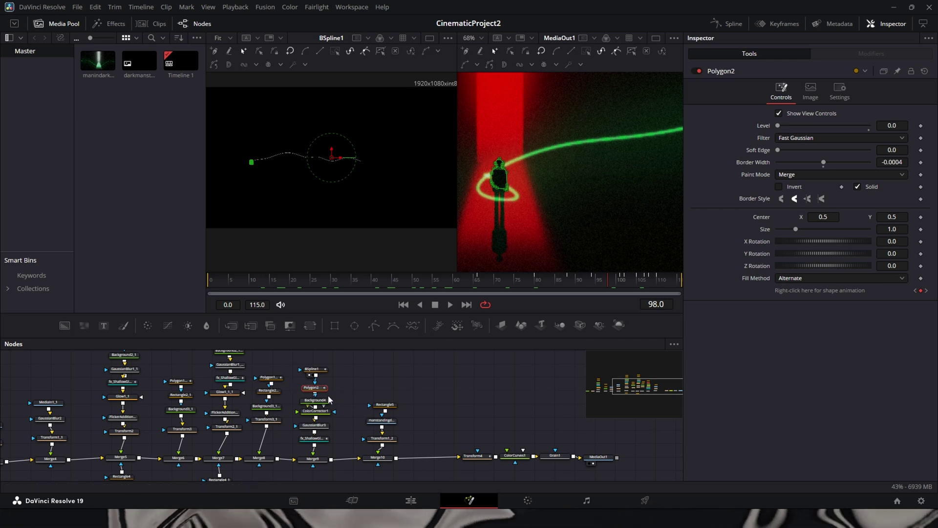
click(314, 402)
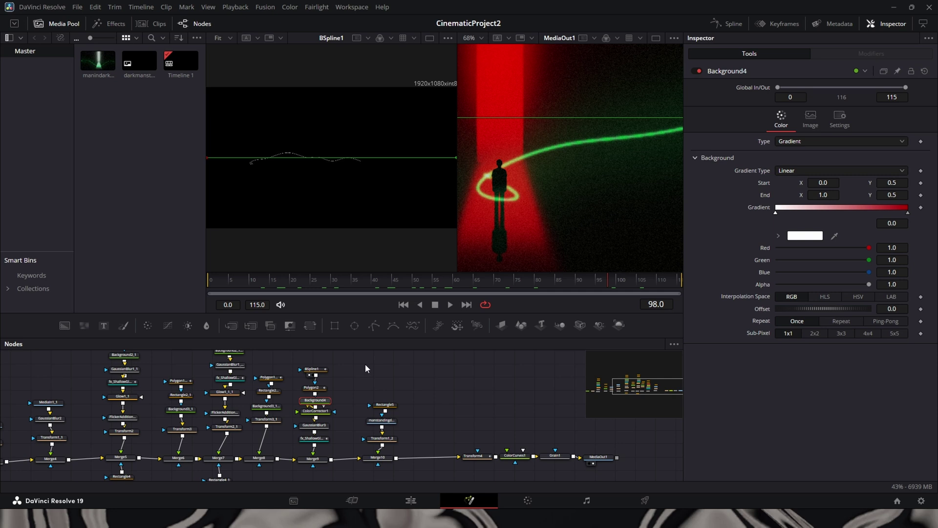
- Toggle Polygon2's isolated view, then show Background4's linear white gradient from X 0.0 to 1.0
click(313, 388)
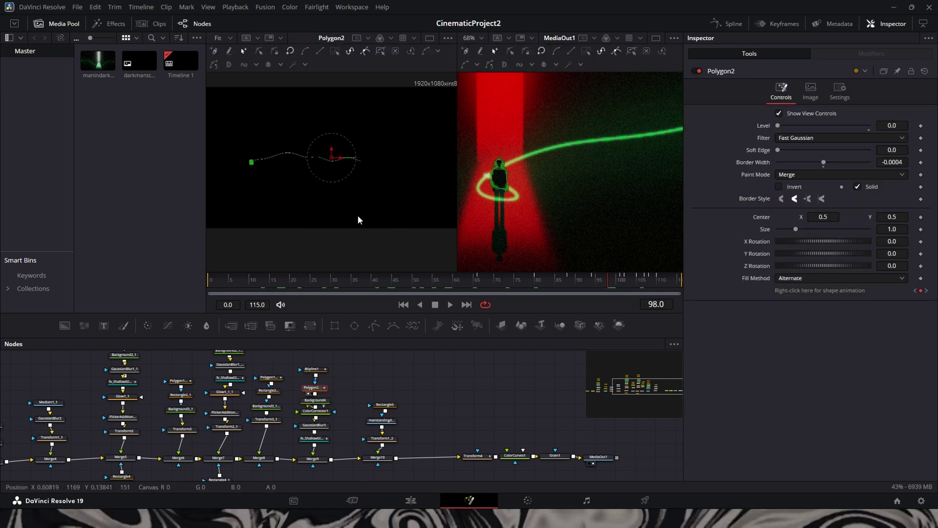
click(408, 371)
click(312, 388)
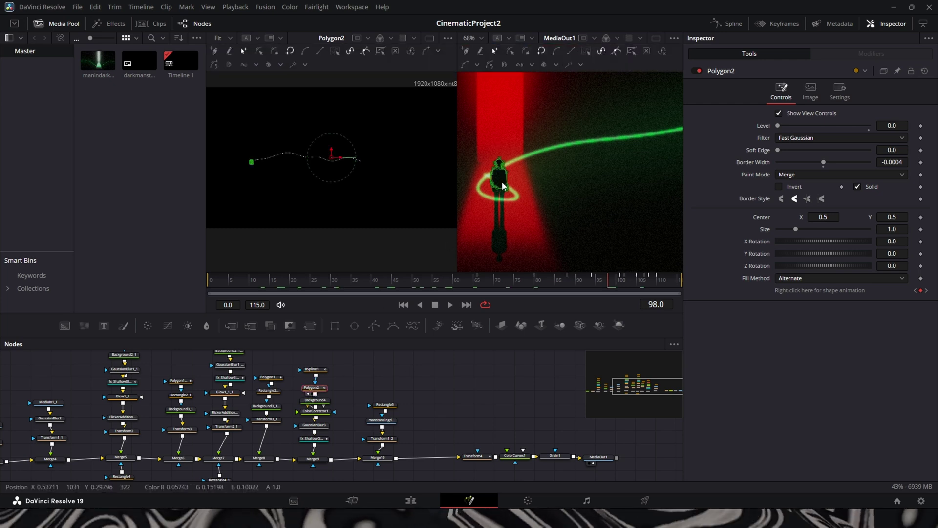
scroll(365, 368, up, 3)
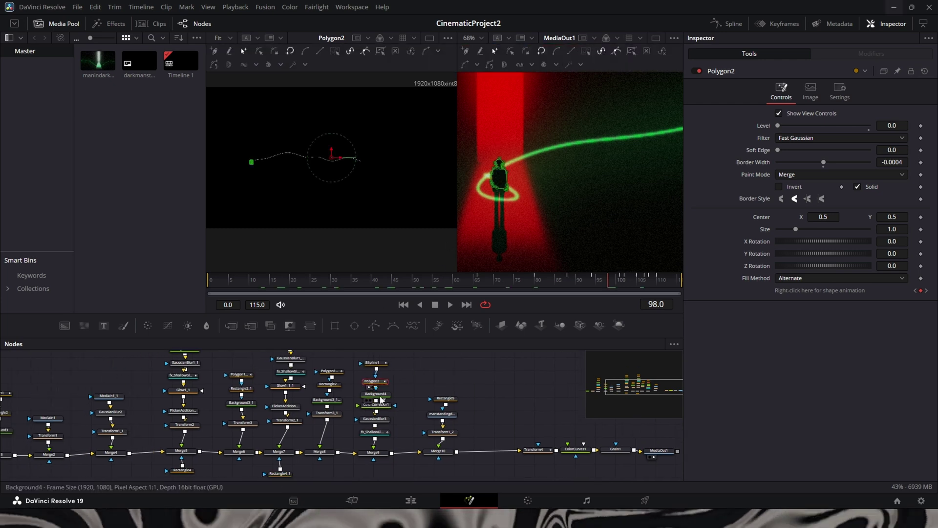
click(355, 377)
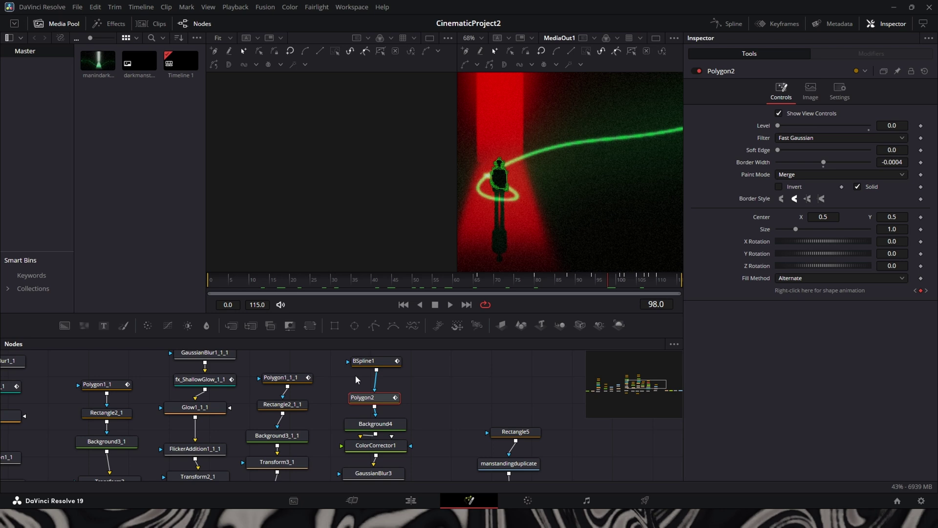
scroll(356, 376, up, 1)
click(356, 407)
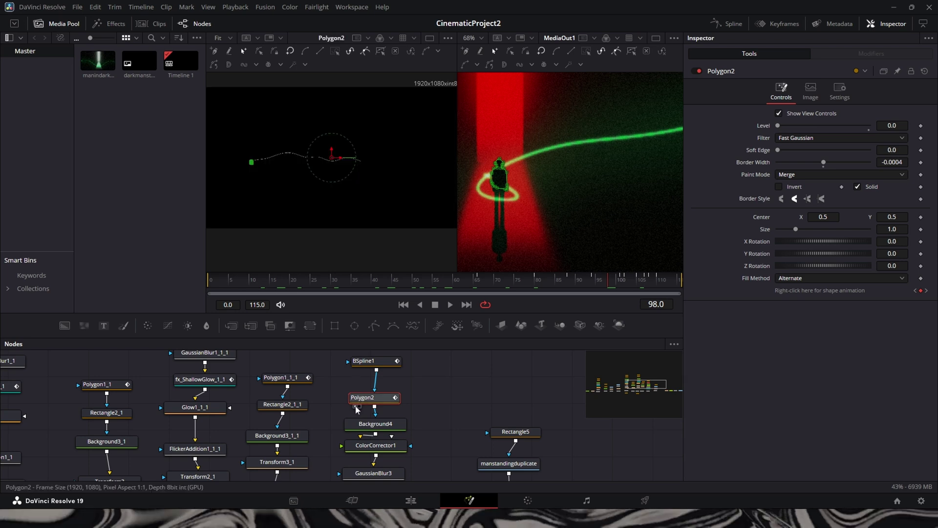
click(357, 407)
click(356, 407)
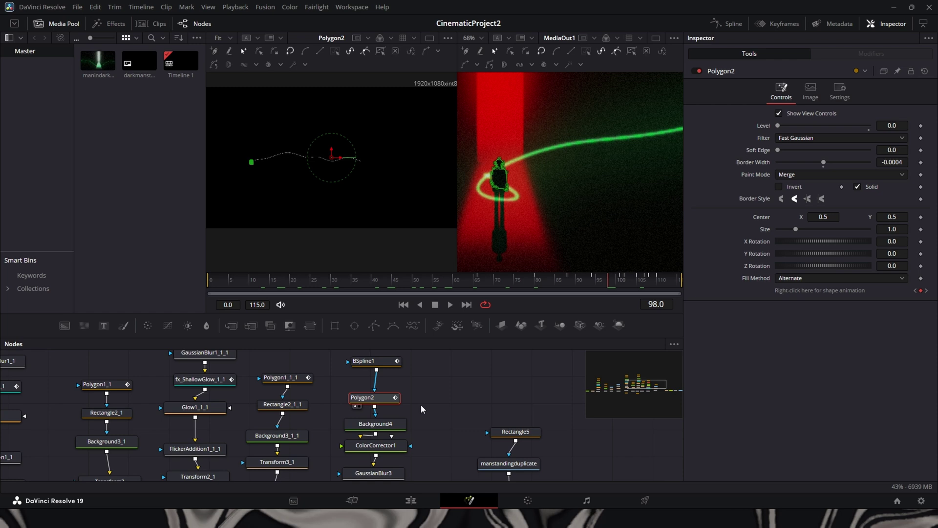
click(377, 427)
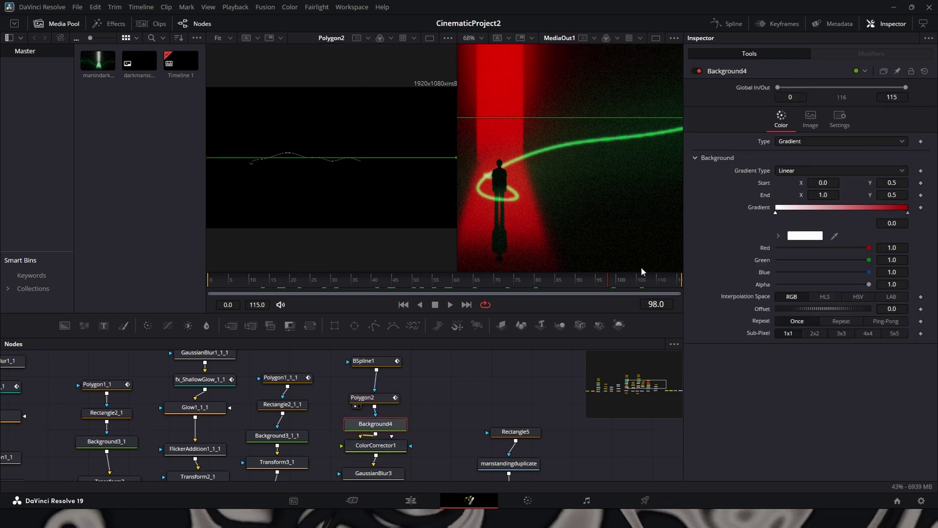
- Inspect ColorCorrector1, GaussianBlur3, fx_ShallowGlow_2, and Merge10 (Over, blend 0.711)
scroll(470, 405, down, 4)
drag(449, 408, 457, 384)
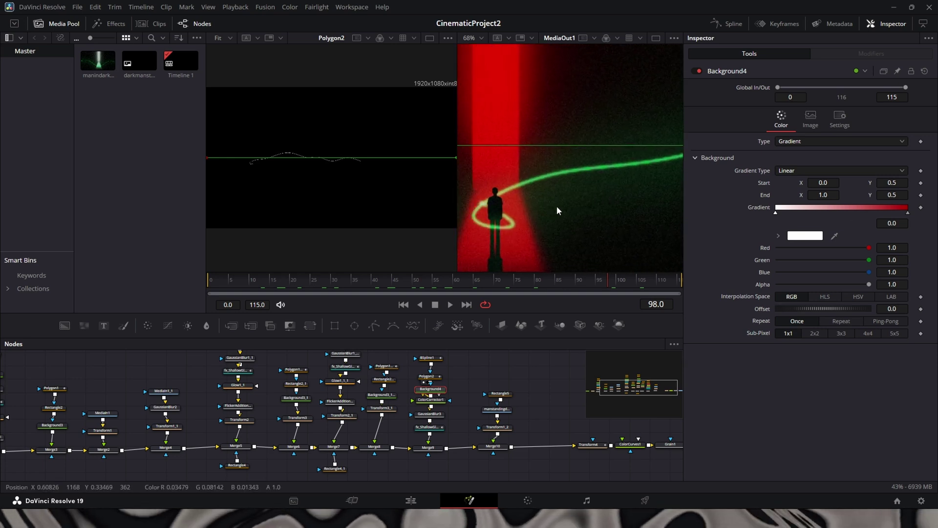
click(434, 401)
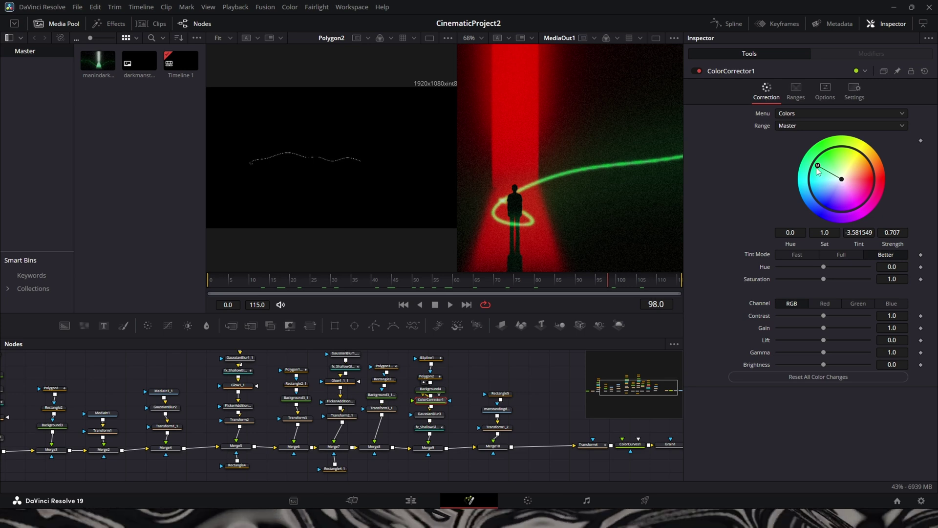
click(438, 416)
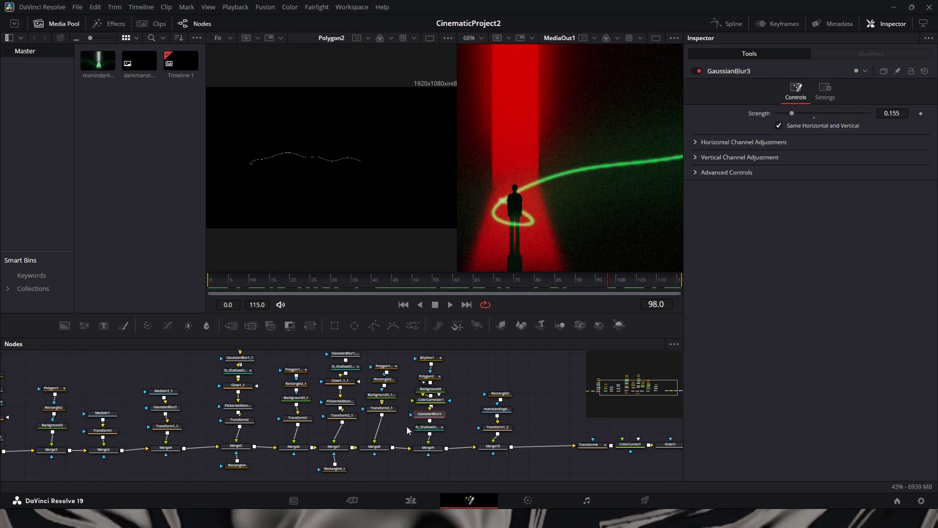
click(429, 427)
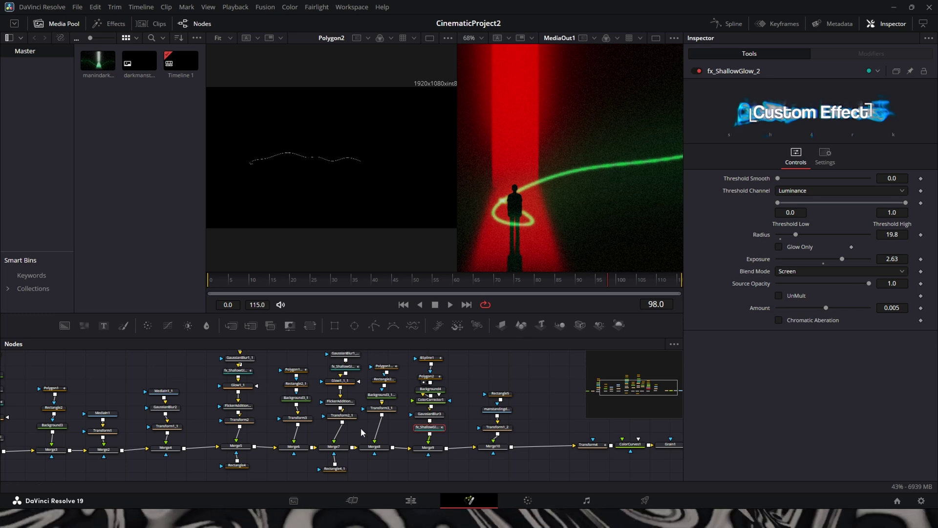
scroll(401, 443, right, 3)
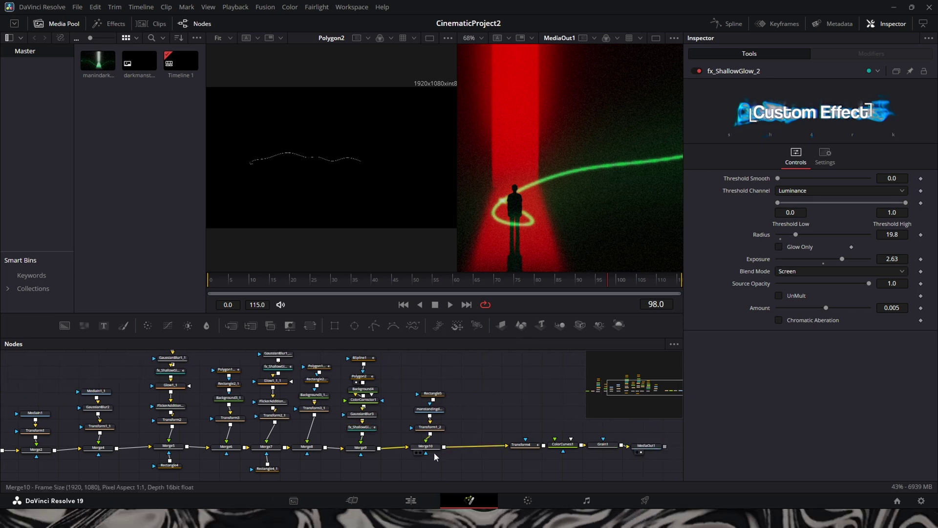
click(432, 447)
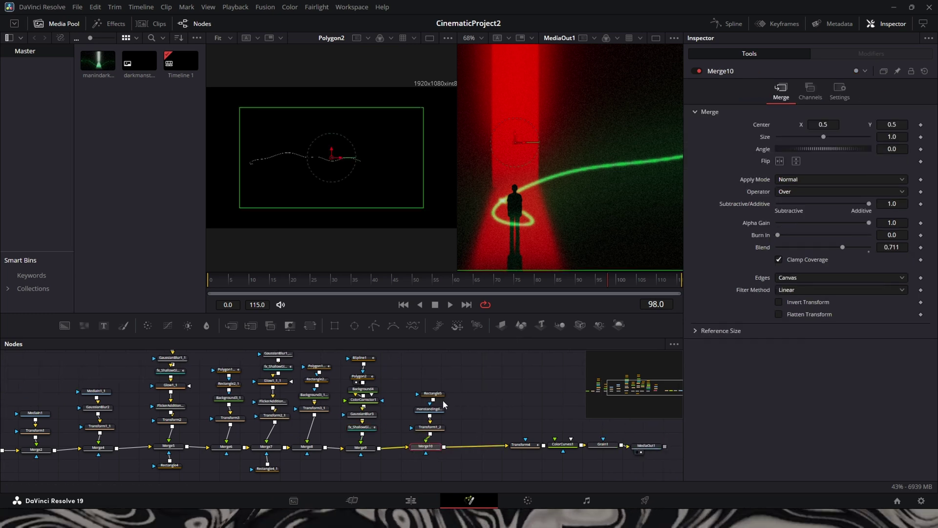
- Inspect Rectangle5, then open the manstandingduplicate node using darkmanstandingbackground.png
click(431, 393)
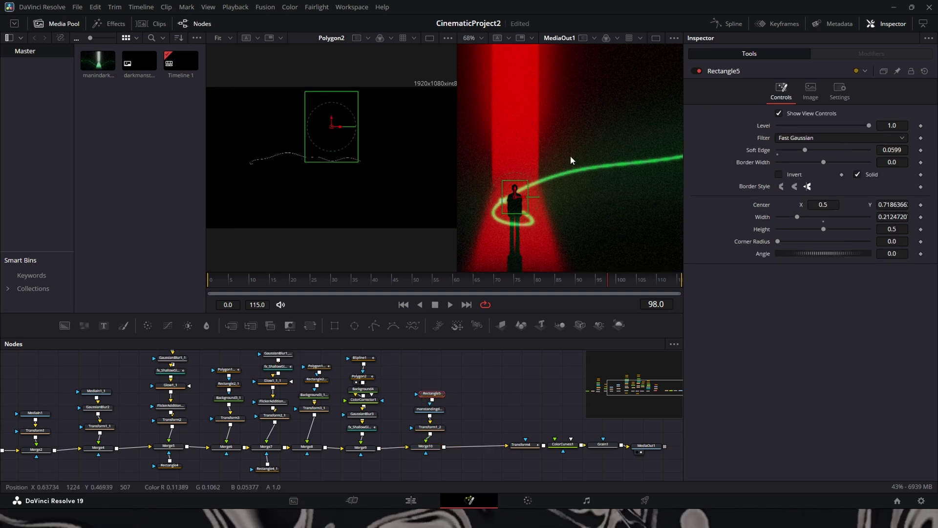
click(450, 429)
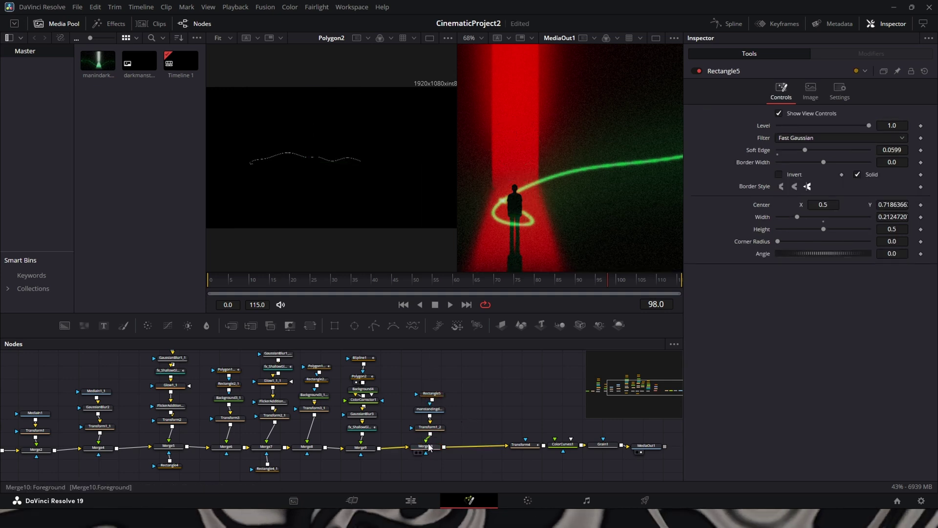
click(437, 411)
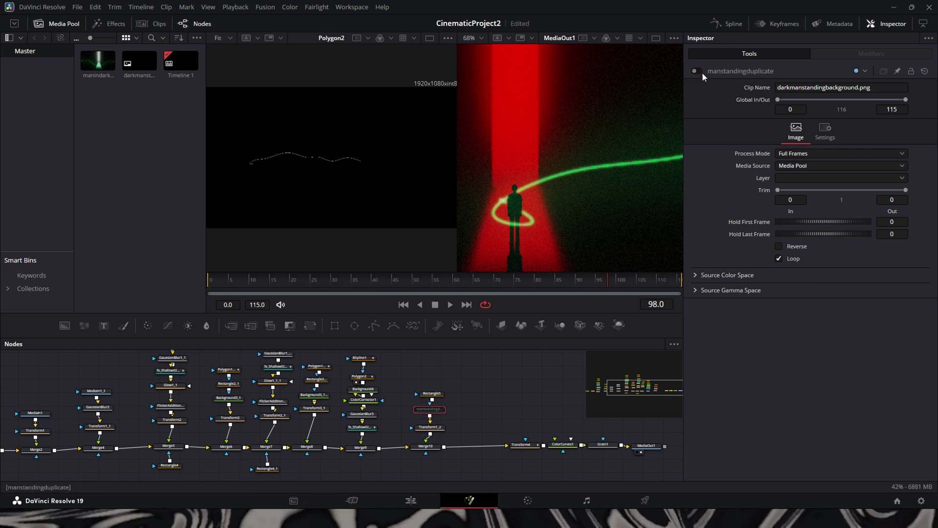
- Pan to the left of the node graph and check which image MediaIn1 loads
scroll(498, 214, up, 5)
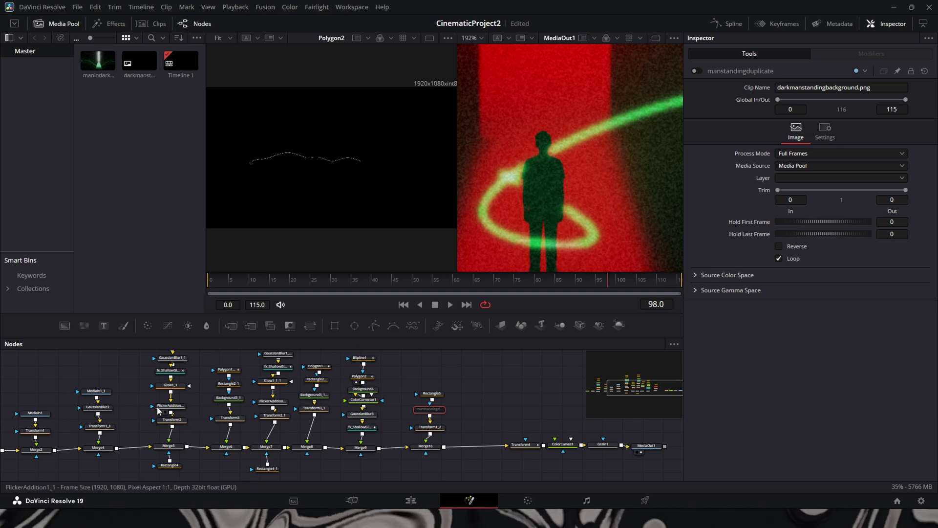
drag(110, 415, 288, 399)
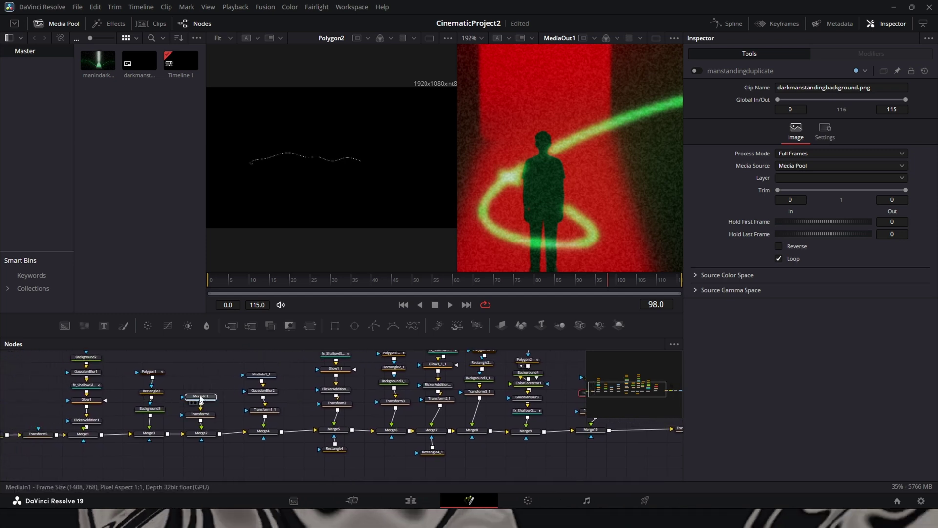
click(201, 397)
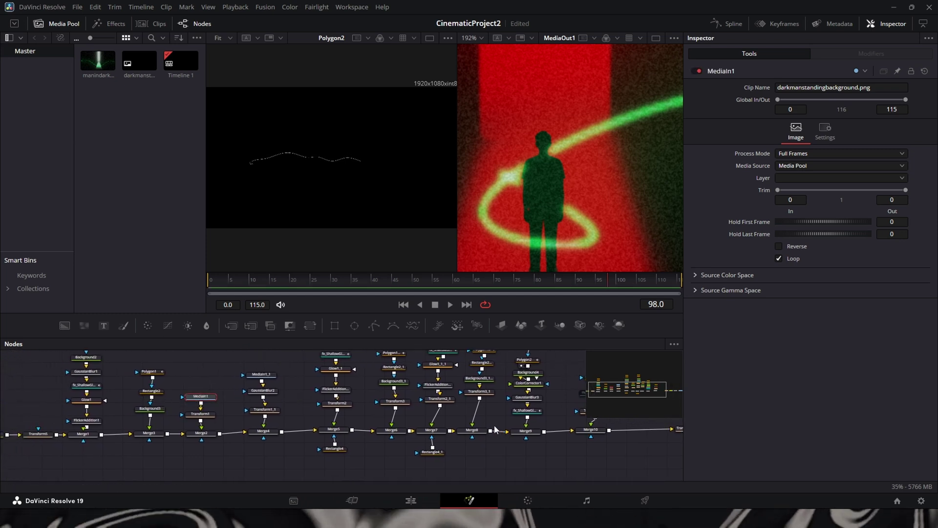
- Show BSpline1's settings with its on-screen editing controls hidden
scroll(342, 401, right, 5)
scroll(421, 394, up, 3)
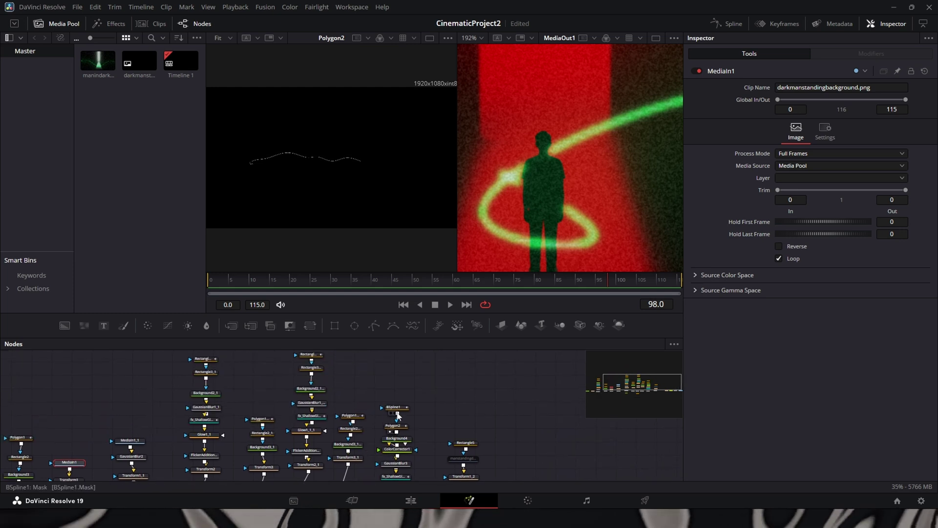
click(399, 412)
click(478, 379)
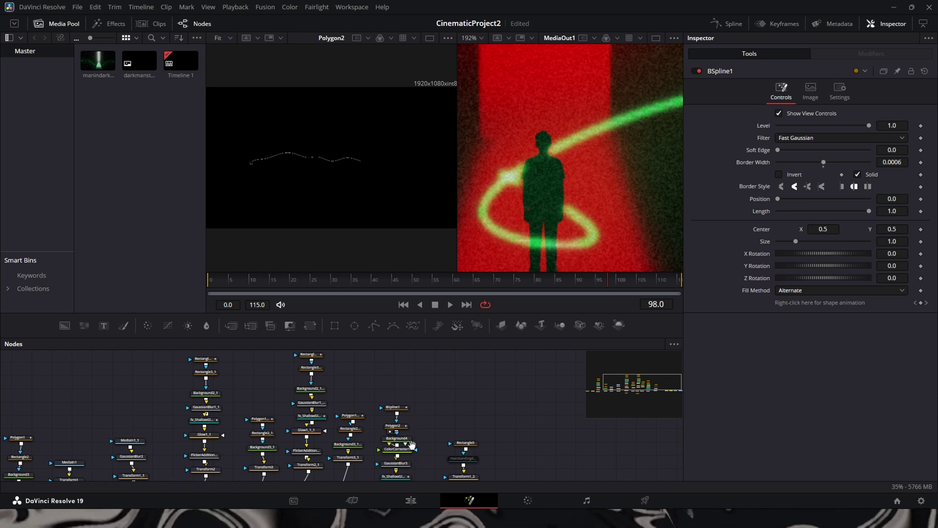
scroll(395, 448, down, 2)
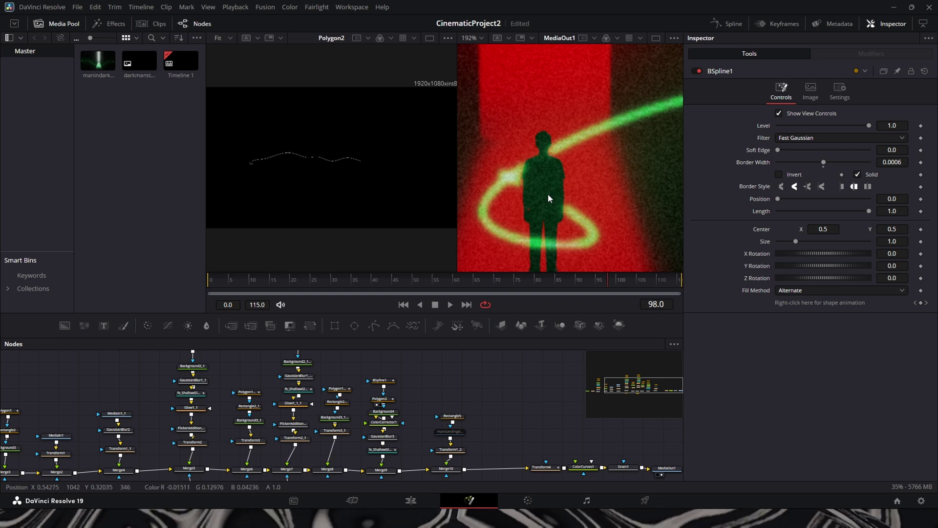
scroll(409, 442, down, 1)
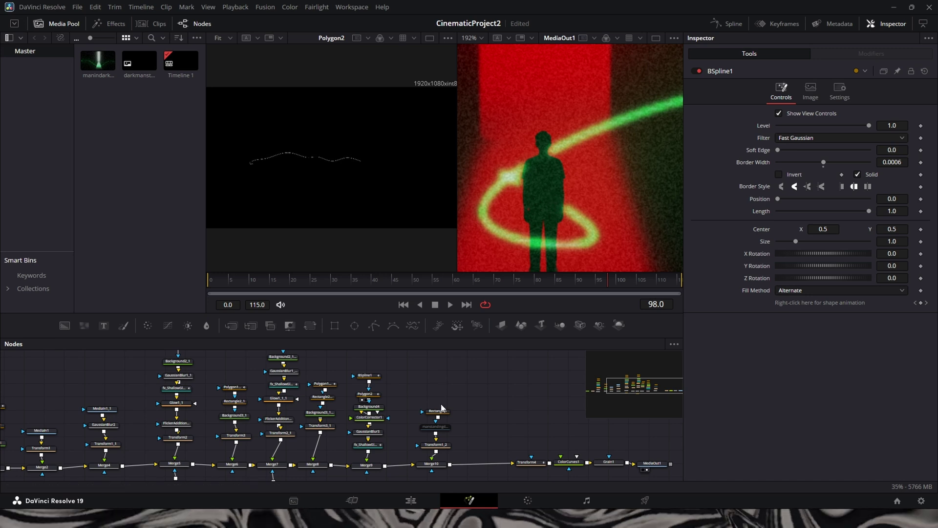
- Re-enable the manstandingduplicate layer and show Rectangle5's mask (width 0.2125, height 0.5)
click(435, 427)
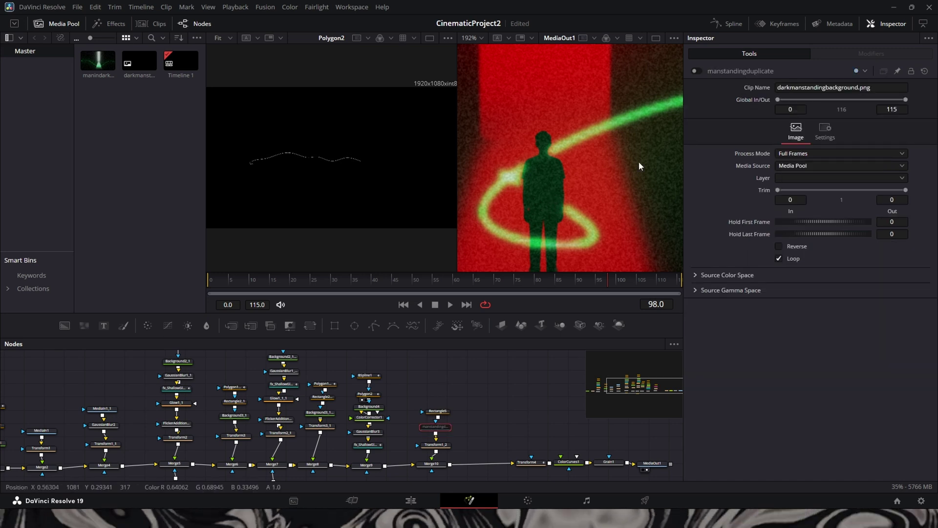
click(696, 71)
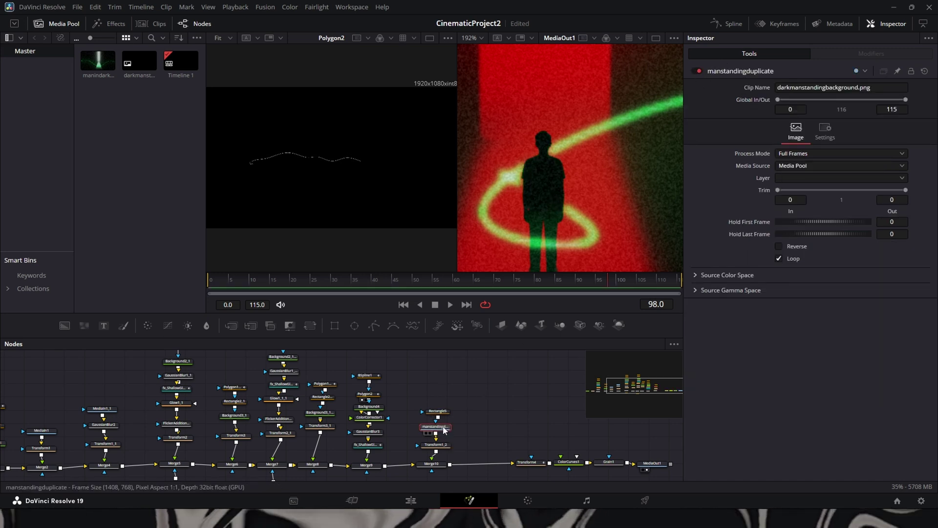
click(441, 412)
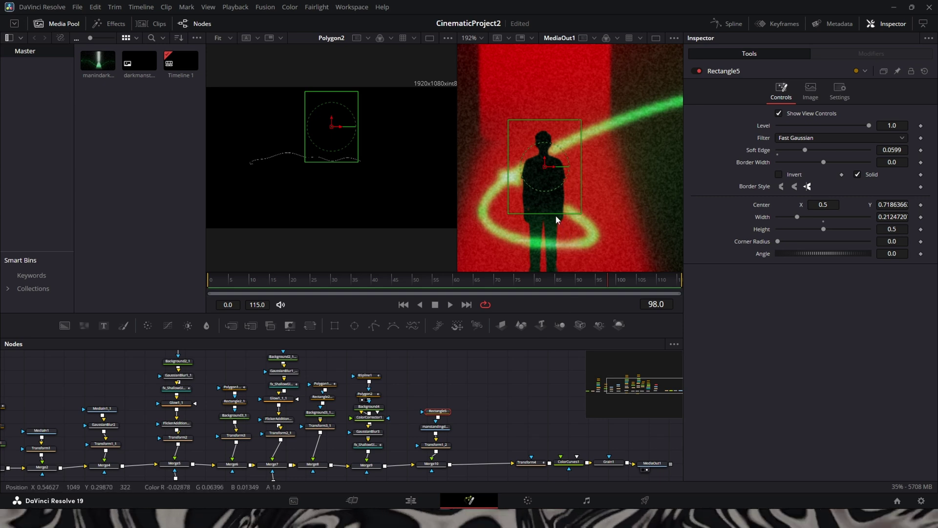
- Undo a trial Rectangle5 height change, keeping 0.5, and show Transform1_2's settings
drag(553, 213, 548, 268)
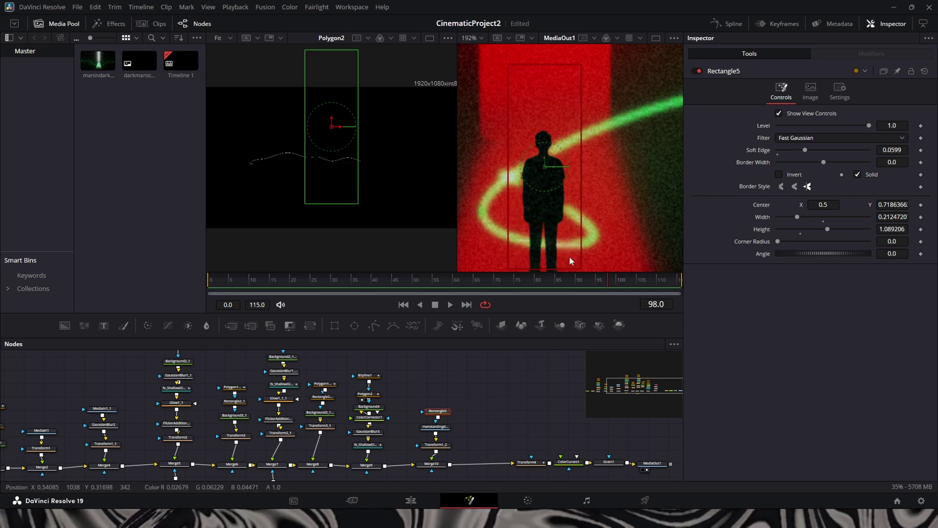
key(ctrl+z)
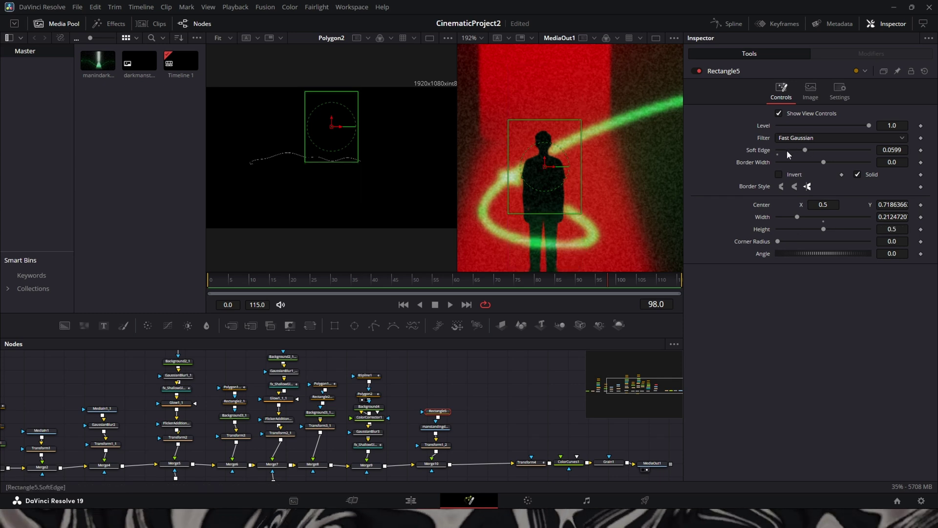
click(441, 446)
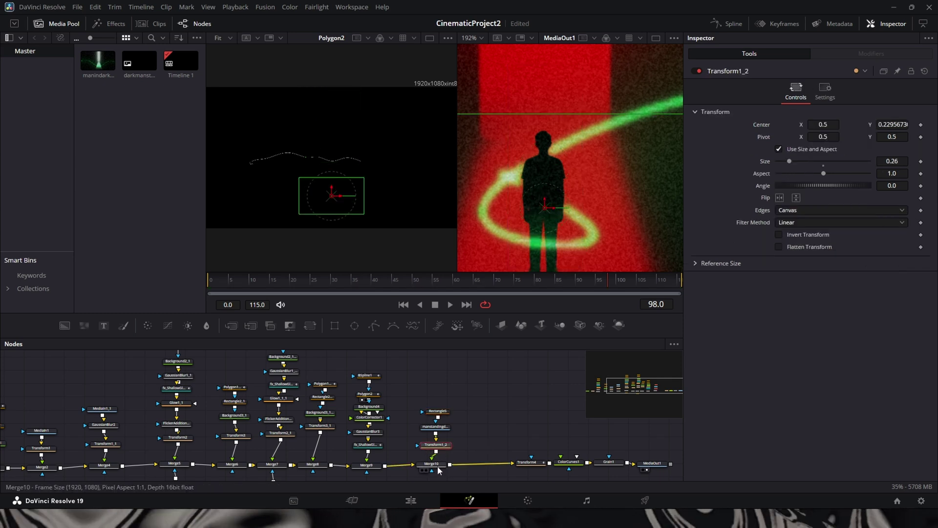
- Select Merge10 and scrub from frame 0 to 114 to preview Transform4's sideways pan
click(437, 464)
scroll(437, 465, down, 1)
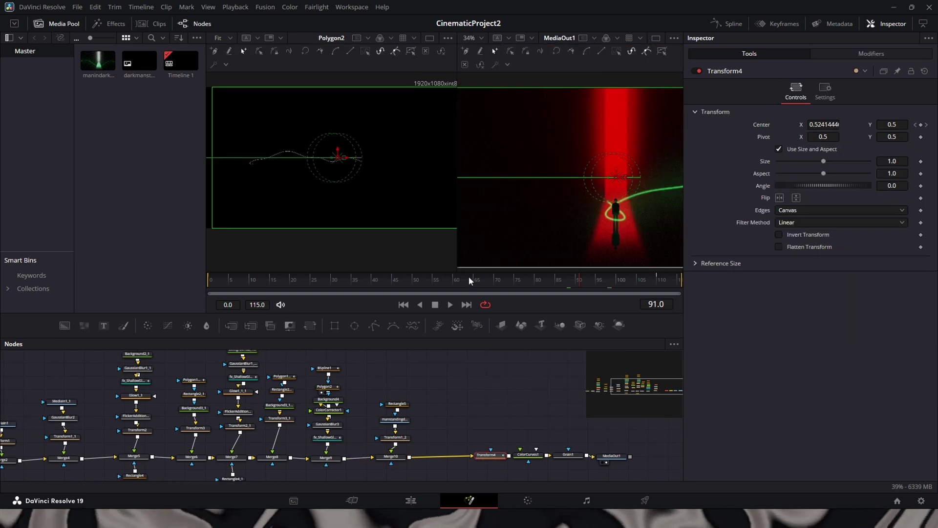
click(205, 278)
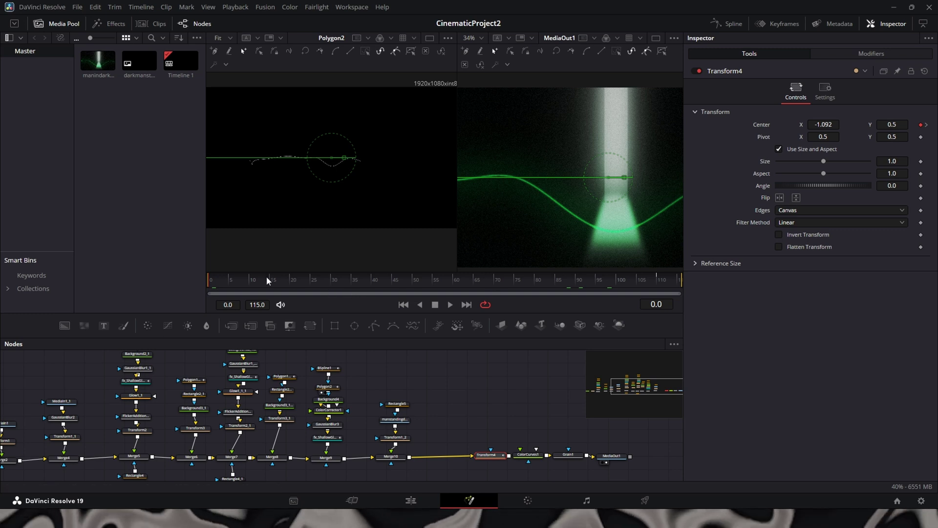
mouse_move(669, 276)
mouse_down()
mouse_move(658, 277)
mouse_move(677, 282)
mouse_up()
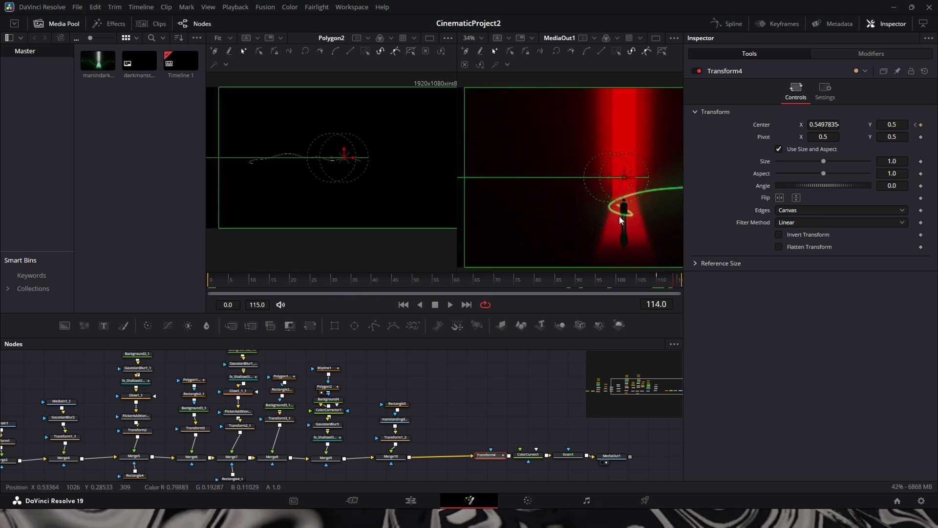
- Check Transform4's Center at frames 5, 113 and 115, going from X −1.088 to 0.5498
scroll(614, 216, down, 3)
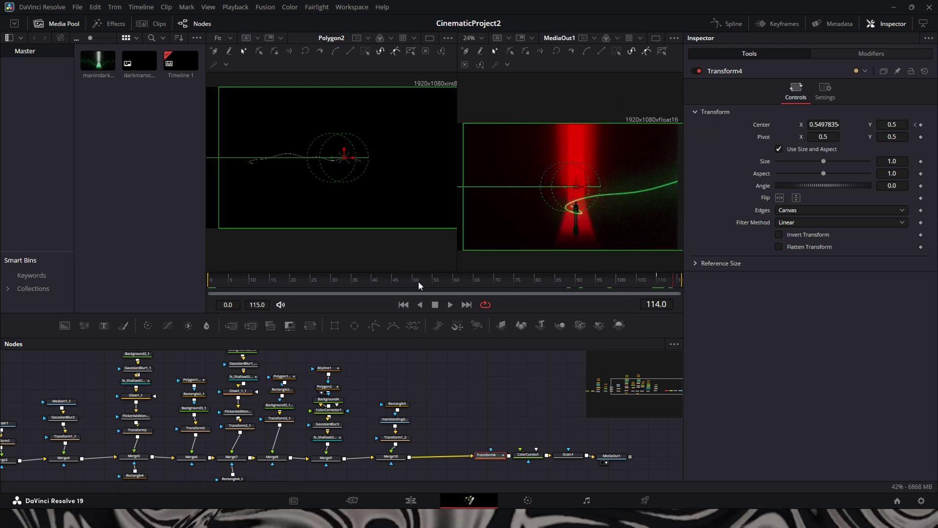
click(229, 280)
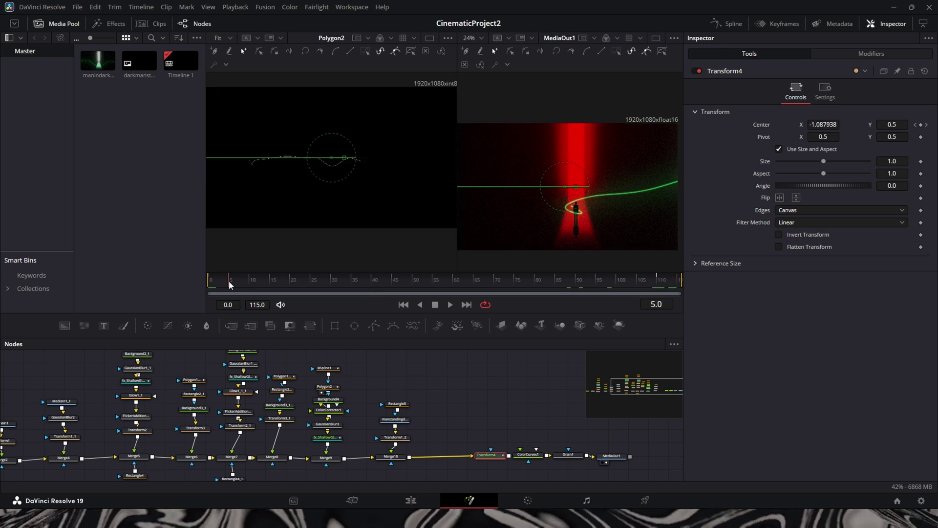
click(673, 281)
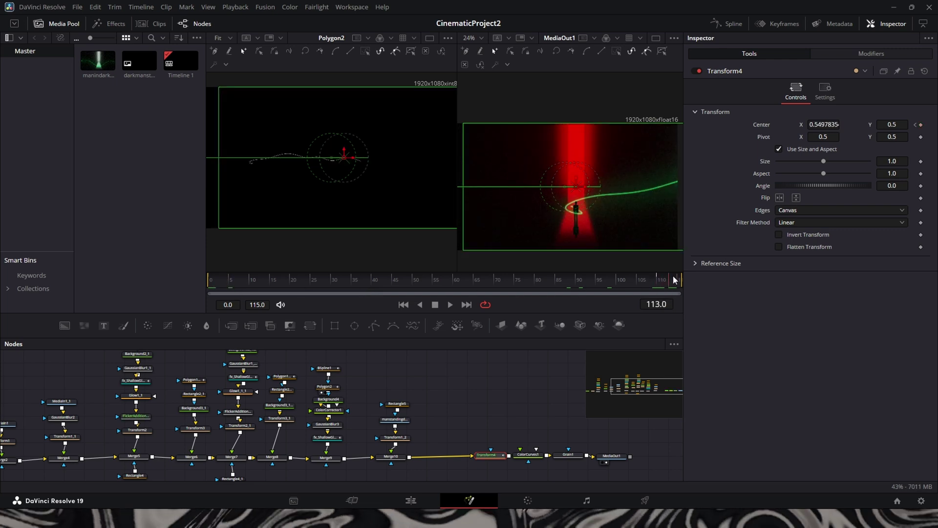
click(678, 280)
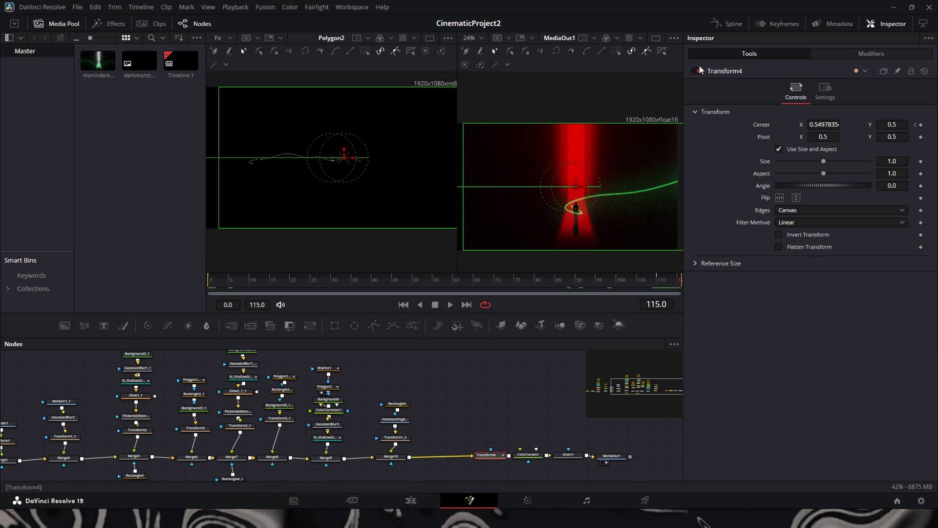
click(734, 21)
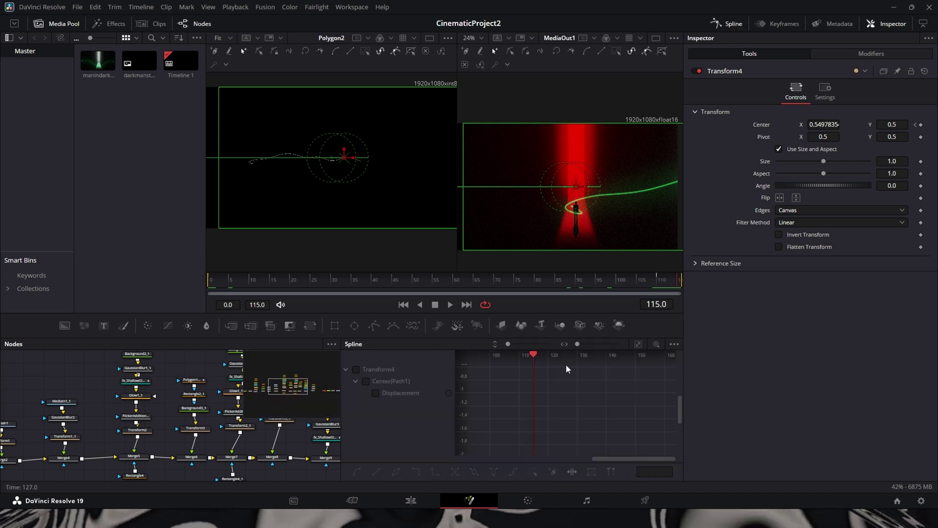
click(377, 392)
click(637, 344)
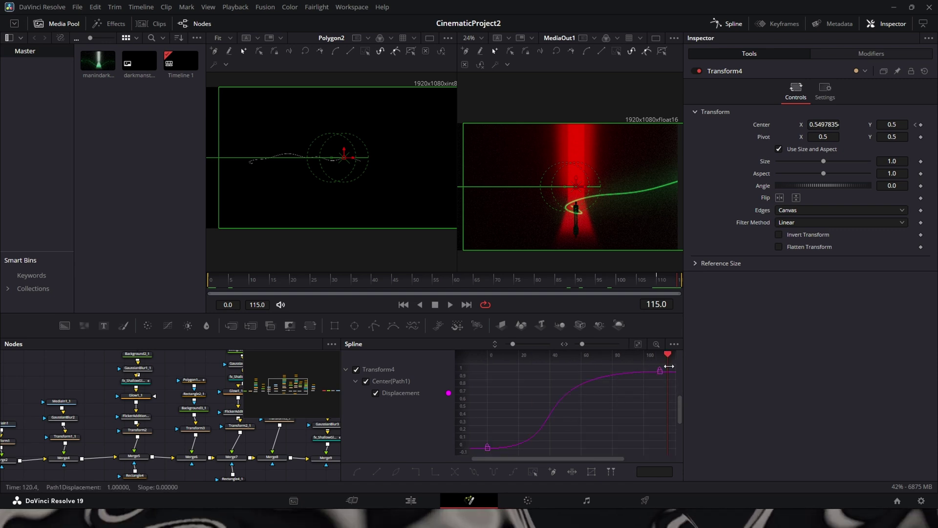
click(728, 24)
drag(109, 385, 346, 433)
click(256, 394)
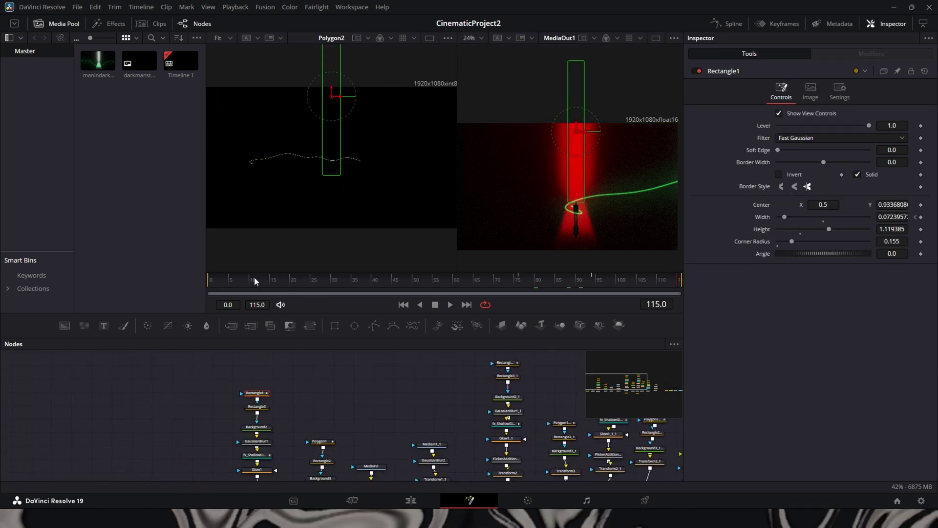
drag(254, 281, 276, 281)
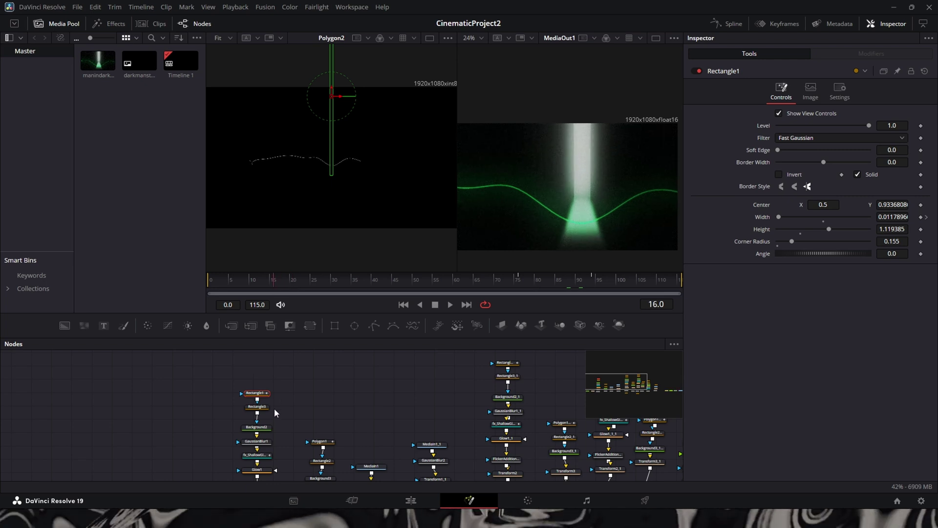
click(280, 289)
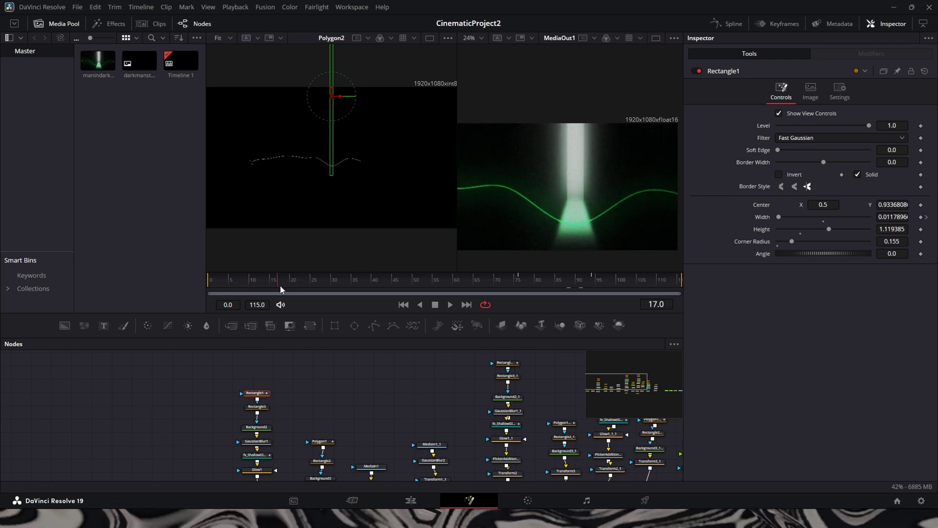
click(592, 279)
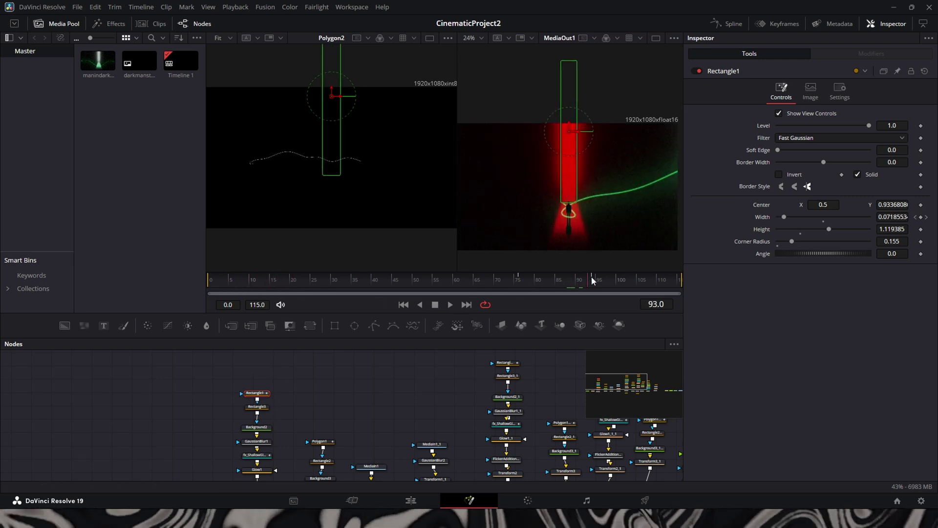
click(604, 280)
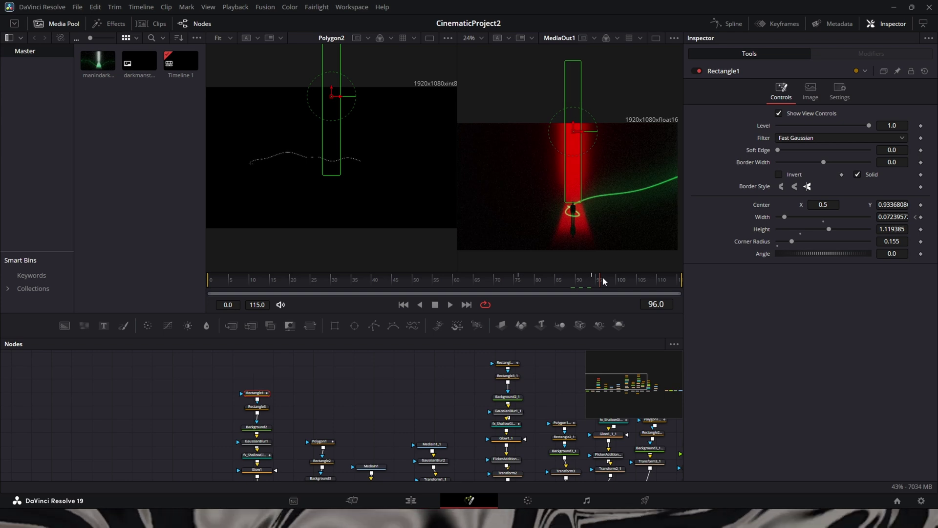
click(519, 279)
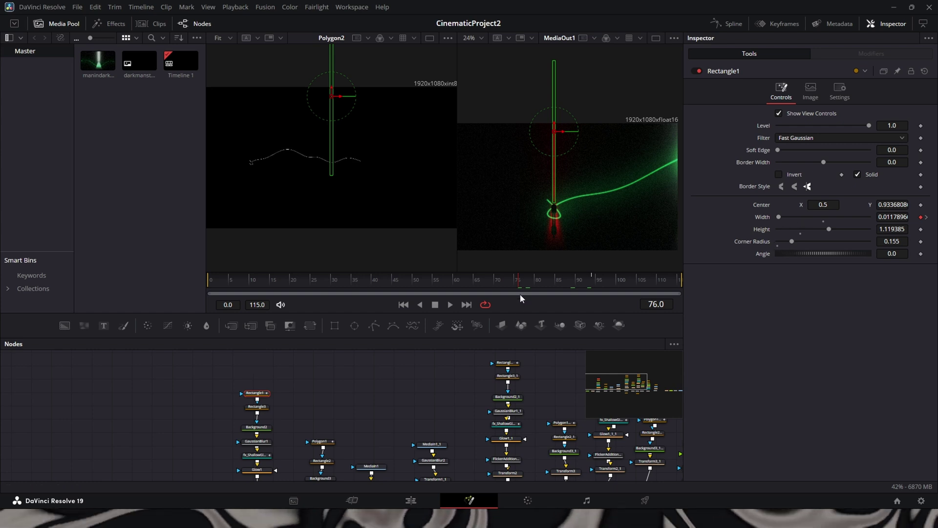
drag(524, 285, 593, 282)
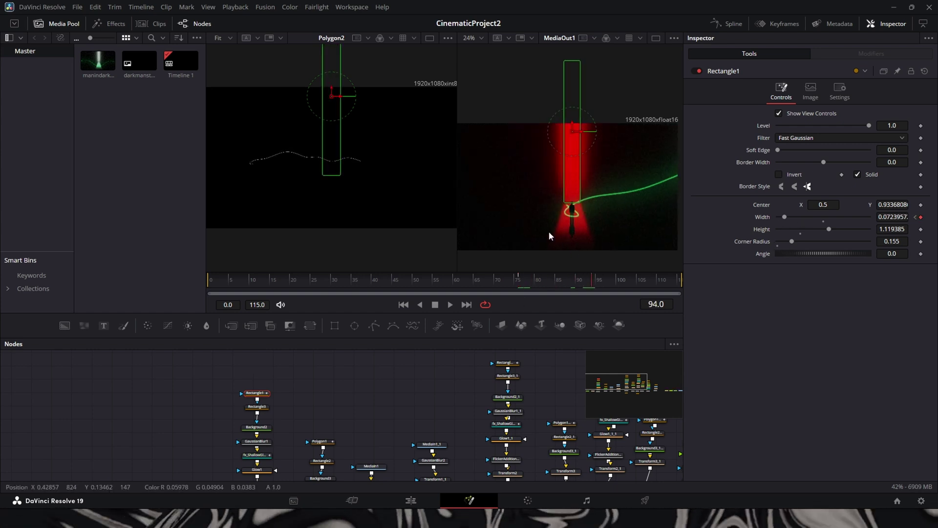
click(317, 442)
mouse_move(593, 283)
mouse_down()
mouse_move(515, 283)
mouse_move(592, 282)
mouse_up()
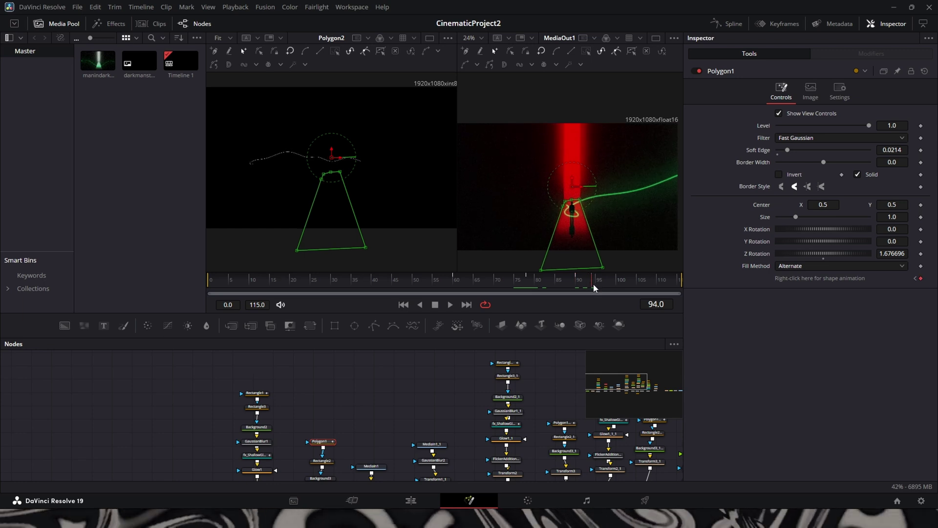
drag(481, 377, 286, 377)
drag(554, 423, 383, 361)
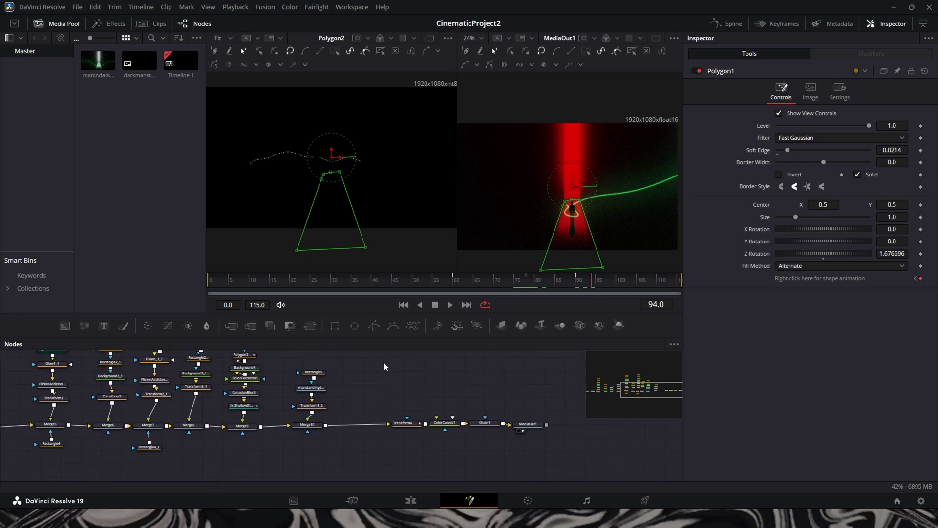
click(444, 422)
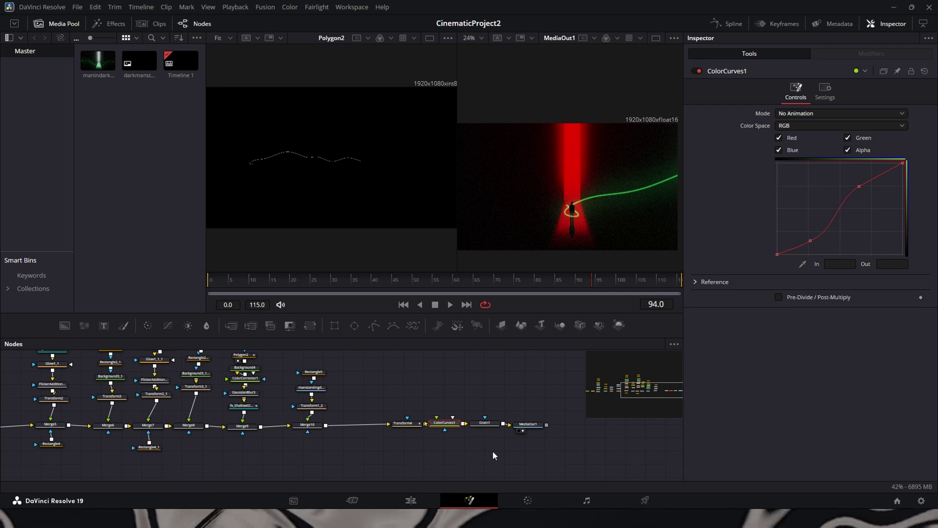
click(484, 423)
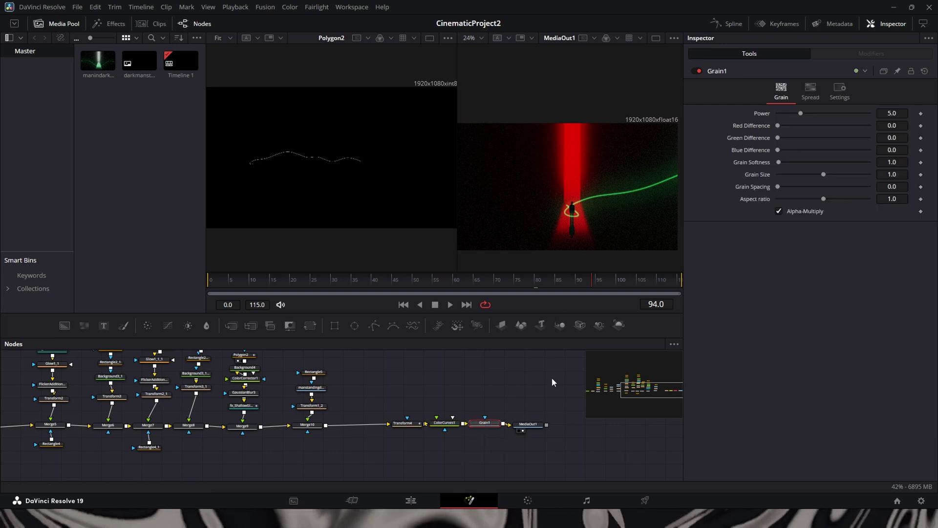
click(534, 405)
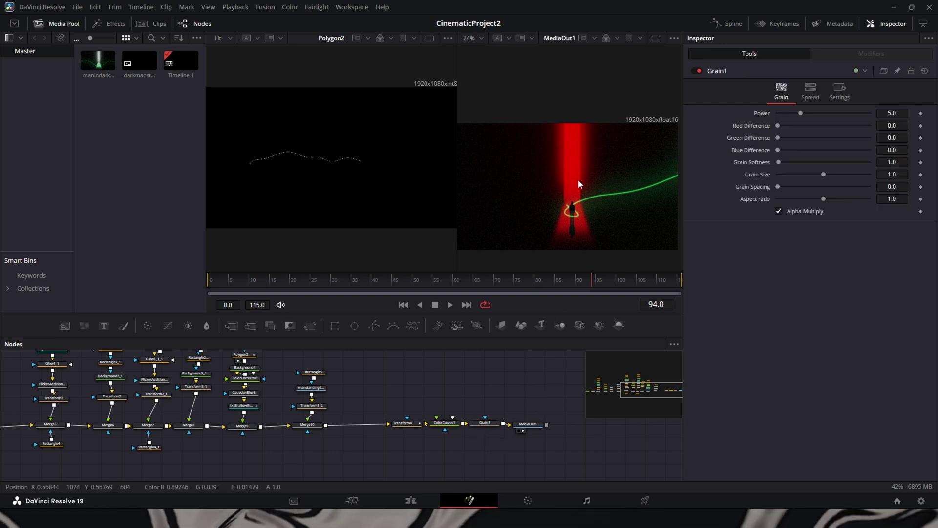
scroll(587, 181, up, 2)
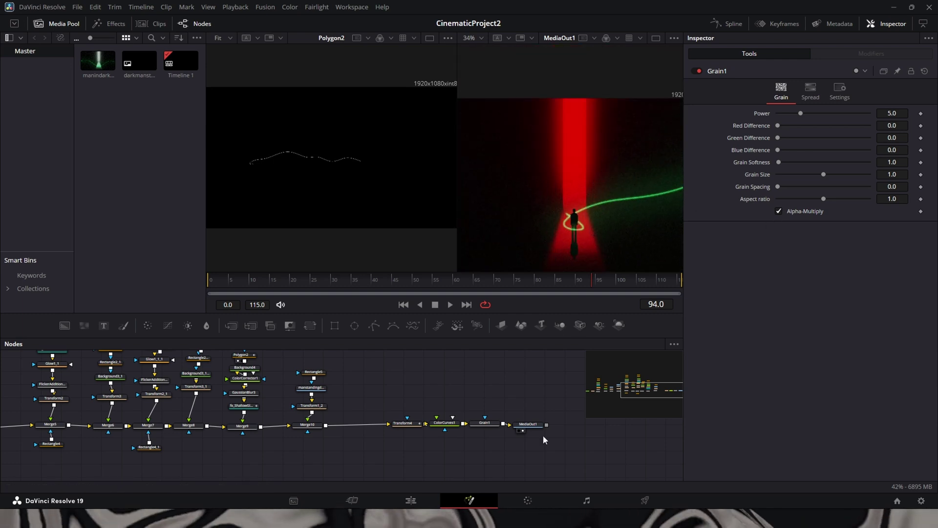
click(531, 425)
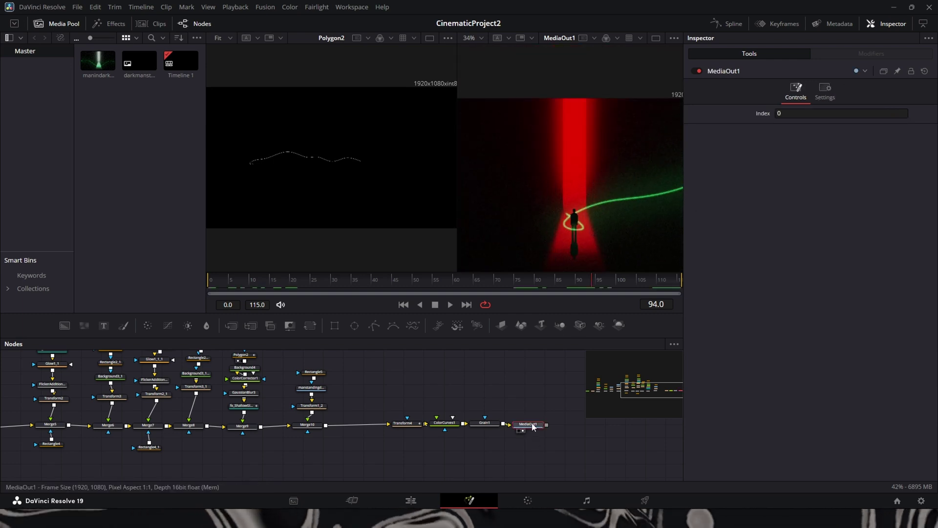
drag(263, 343, 347, 379)
click(491, 458)
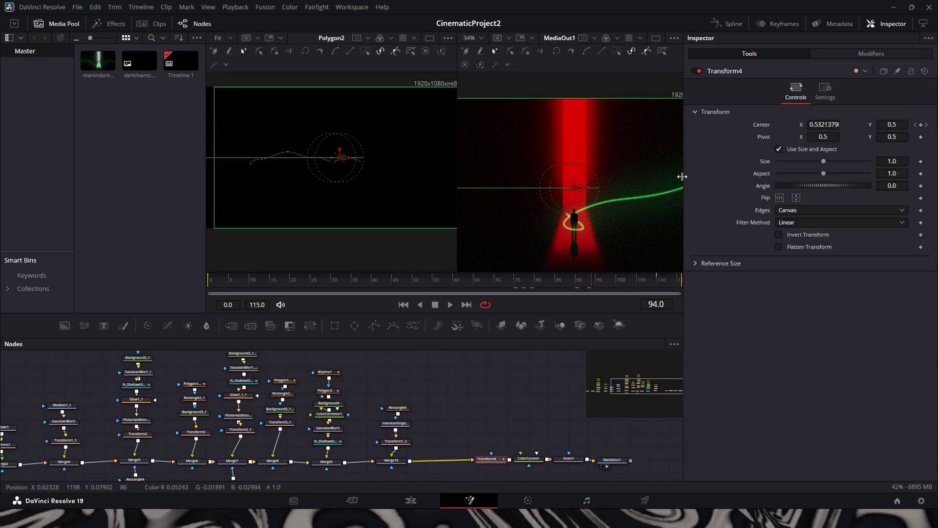
click(825, 90)
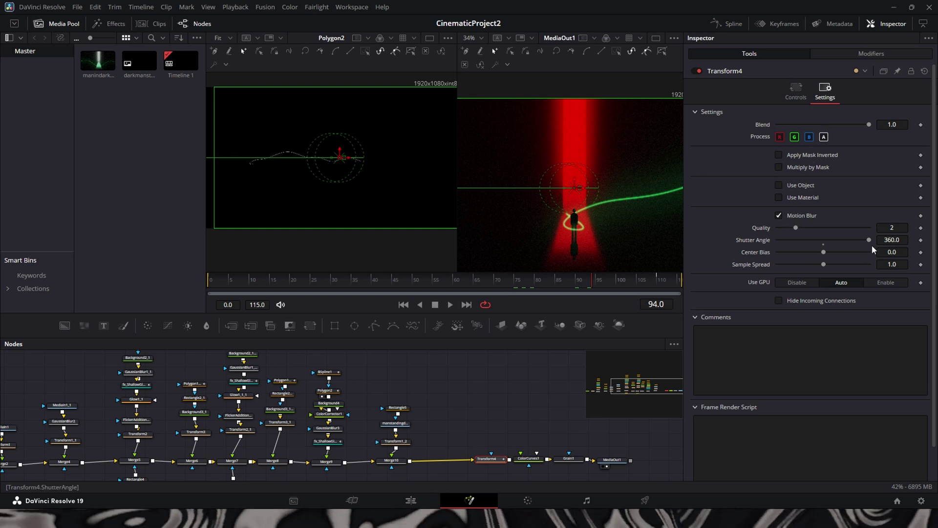
click(796, 90)
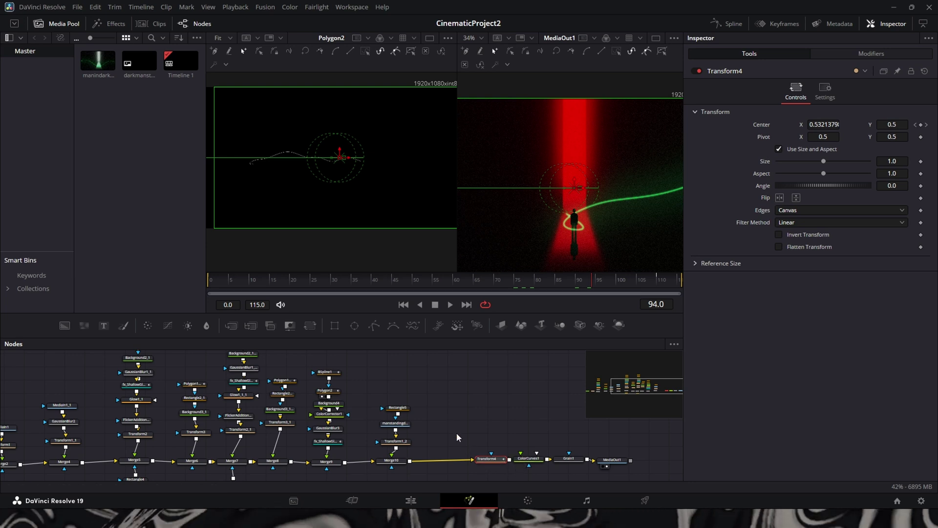
scroll(439, 420, up, 3)
click(402, 407)
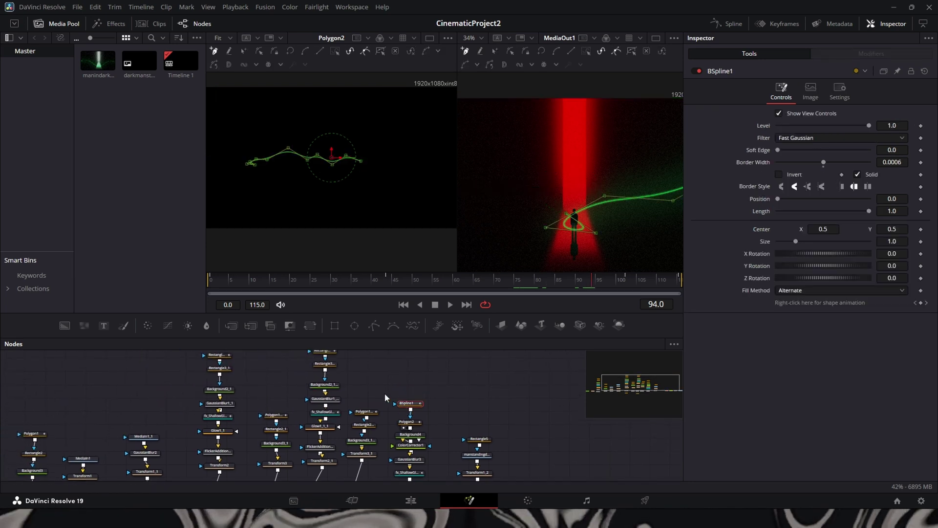
drag(385, 393, 556, 414)
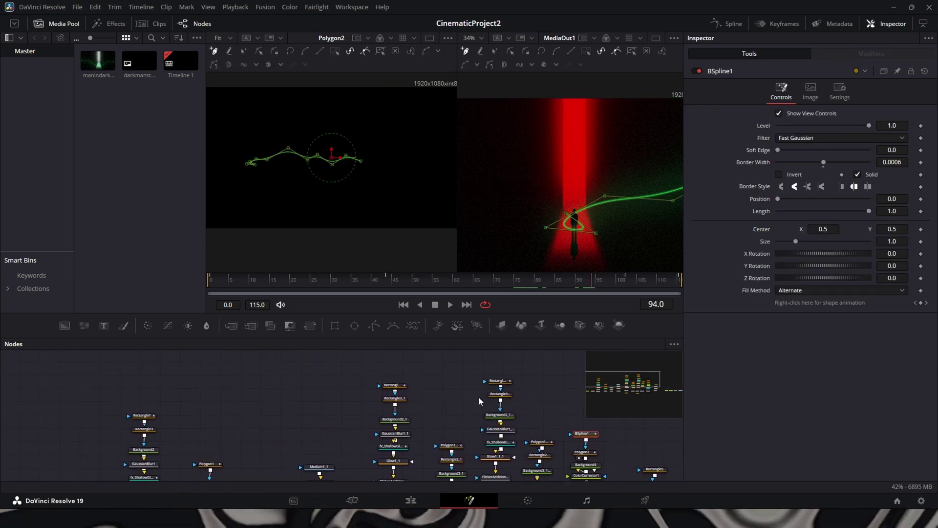
click(209, 402)
drag(209, 402, 317, 347)
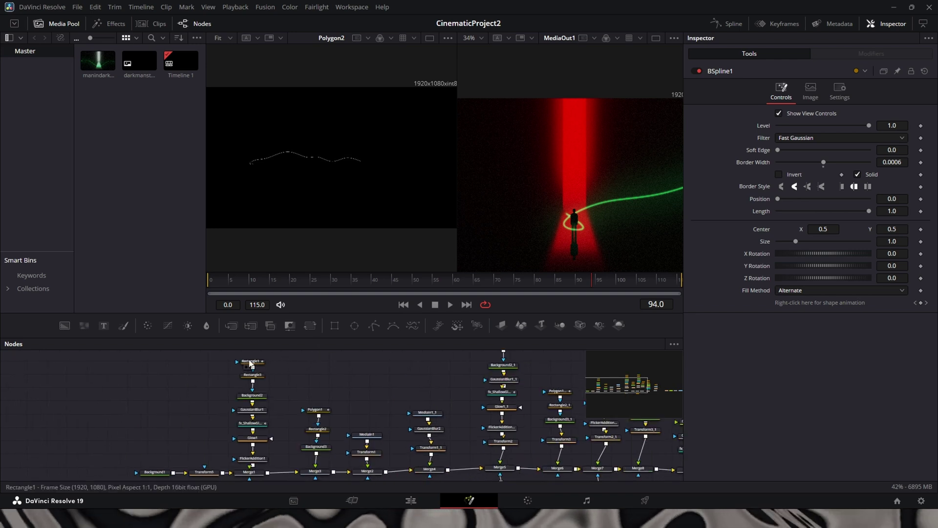
click(250, 361)
click(225, 281)
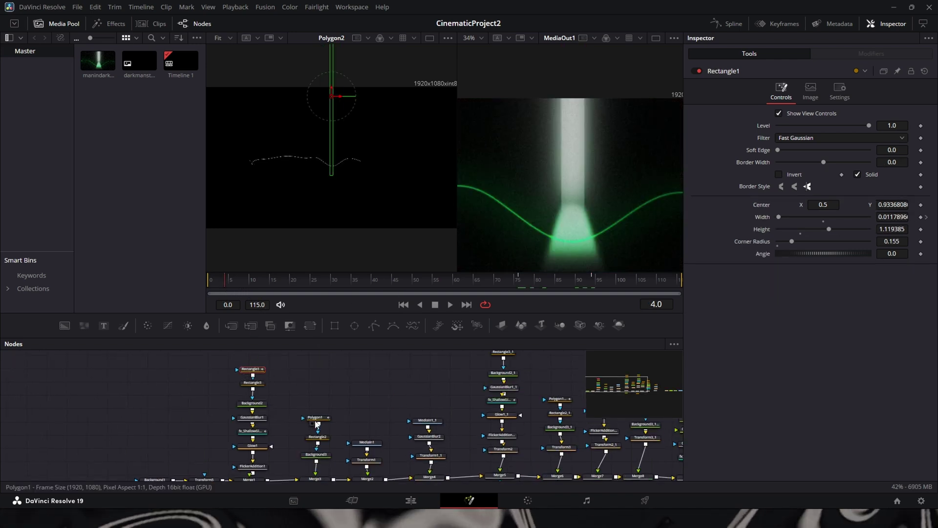
click(505, 278)
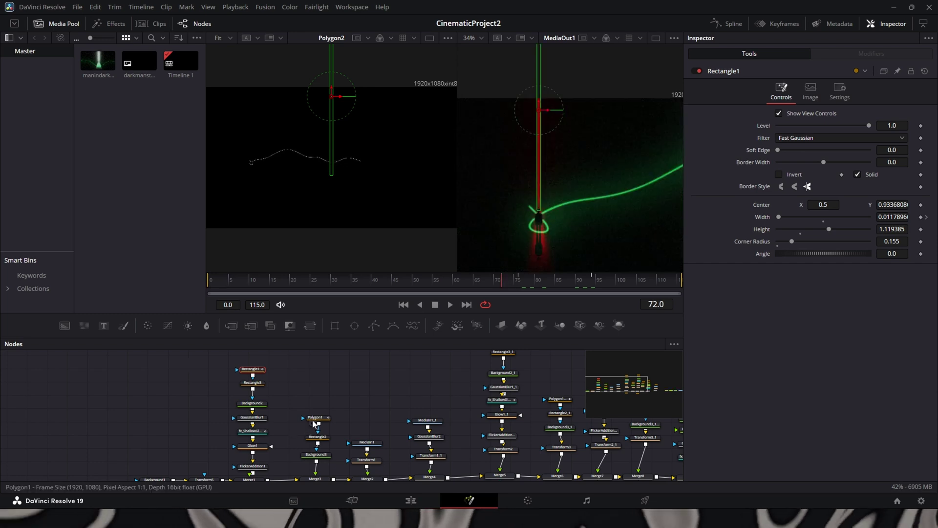
click(315, 417)
click(624, 278)
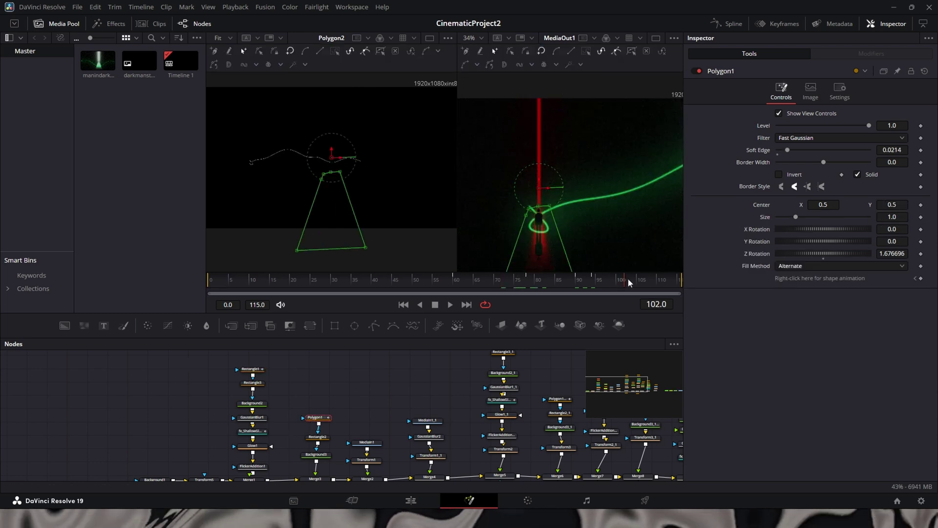
drag(616, 383, 642, 387)
drag(534, 377, 475, 351)
scroll(407, 385, up, 3)
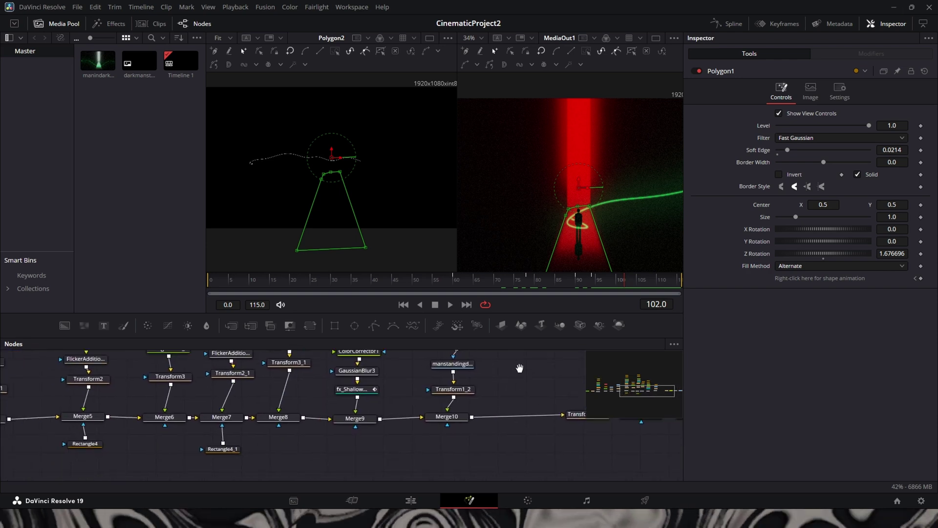